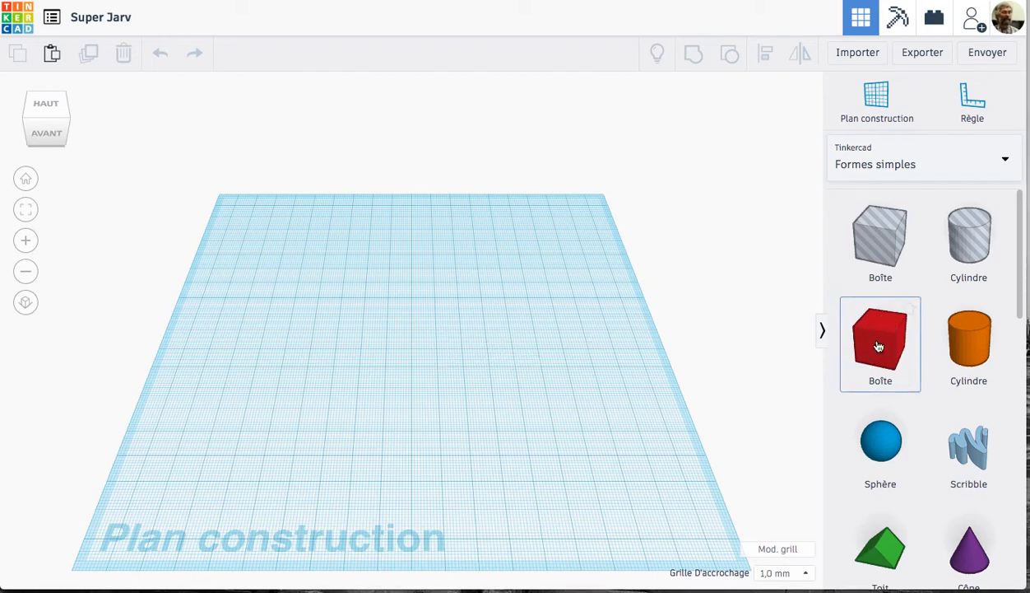
Place a solid box on the workplane and set its height to 4 mm.
left_click_drag(878, 346, 389, 355)
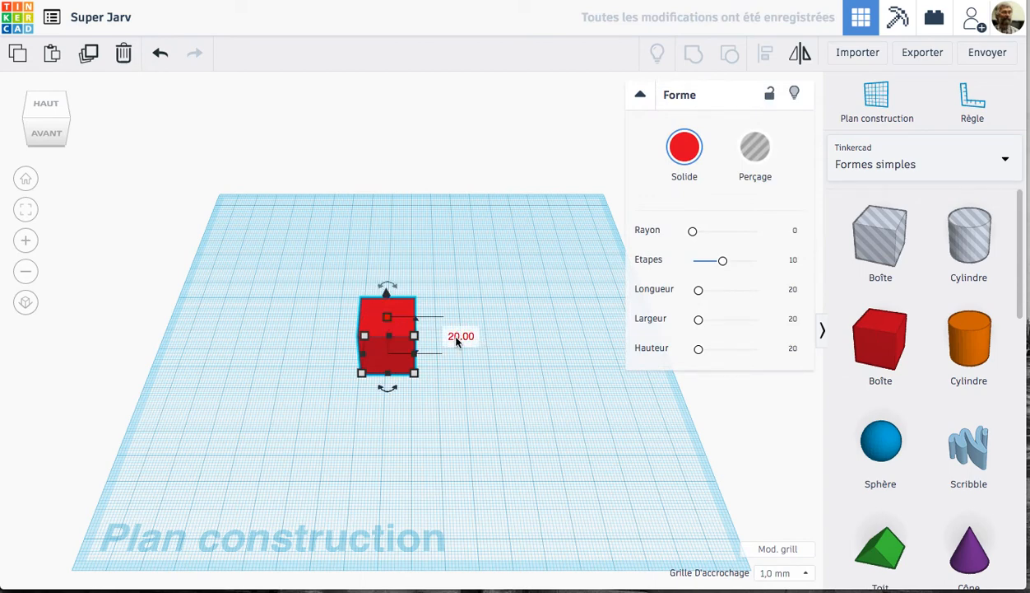
left_click(459, 338)
key("Return")
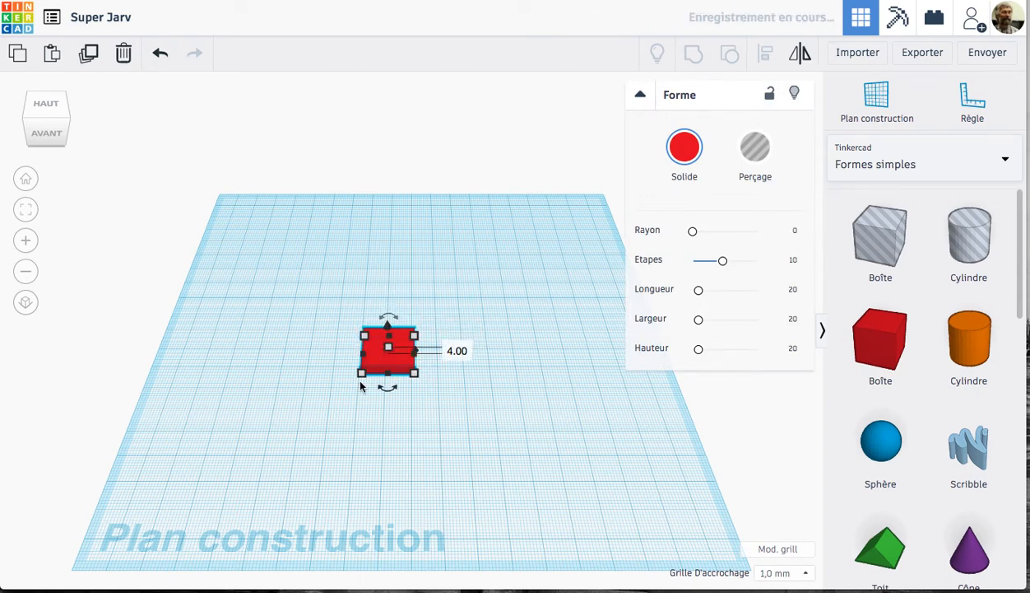
Set the flat box's depth to 100 mm and its width to 300 mm.
left_click(286, 354)
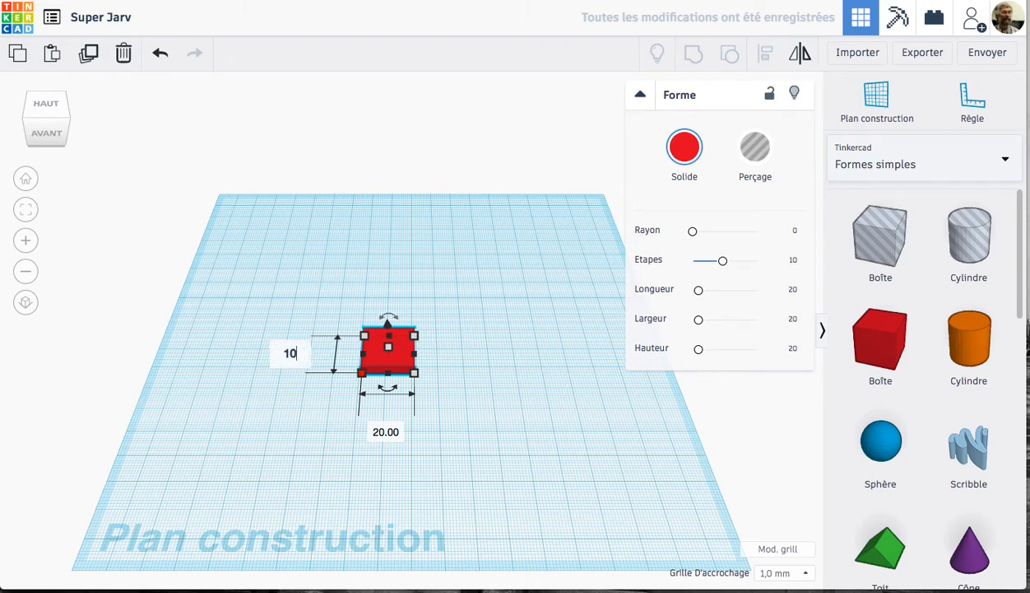
key("Return")
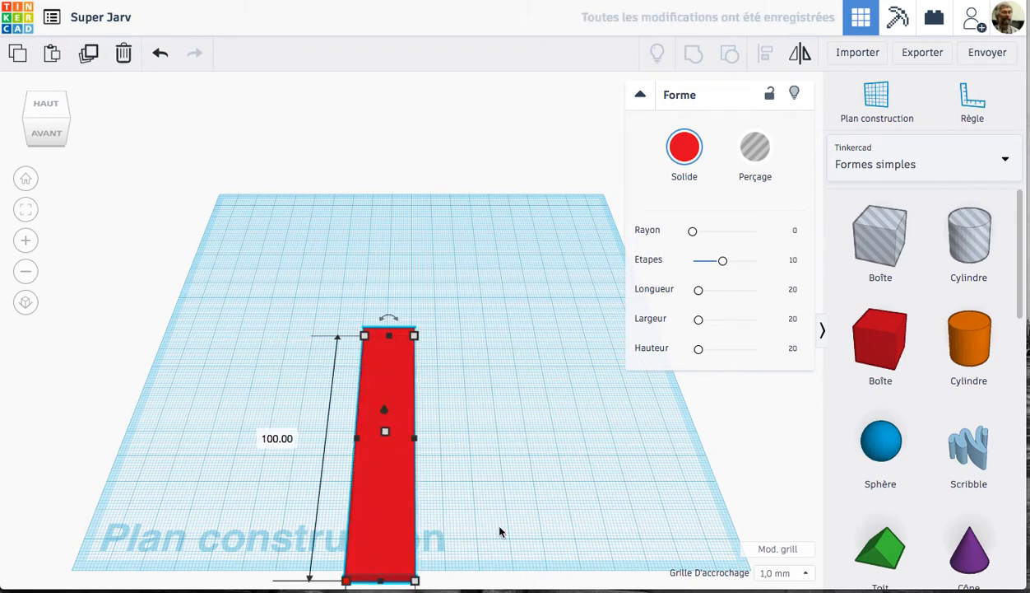
scroll(500, 530, "down", 1)
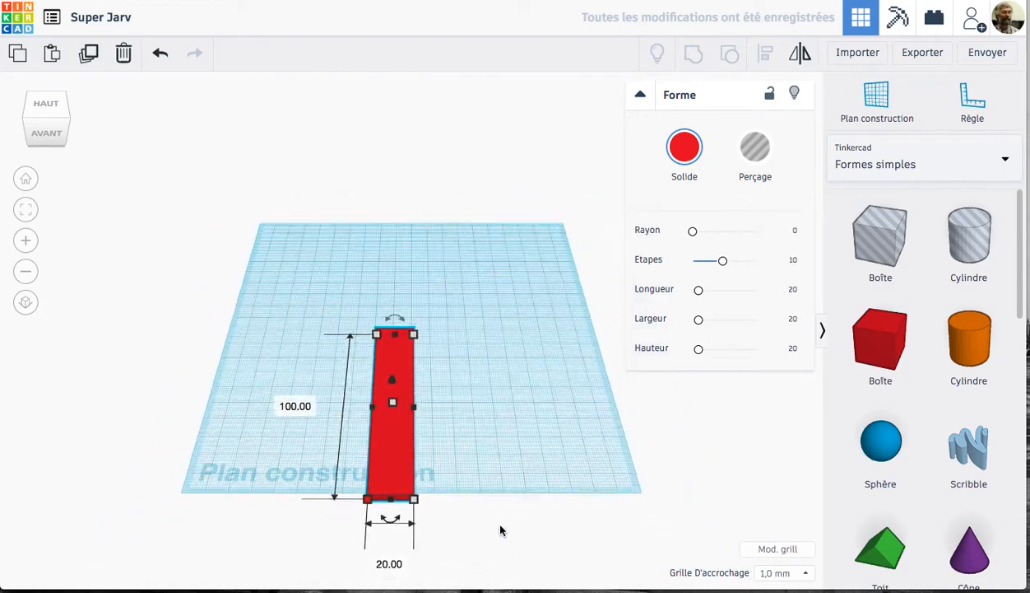
scroll(501, 530, "down", 4)
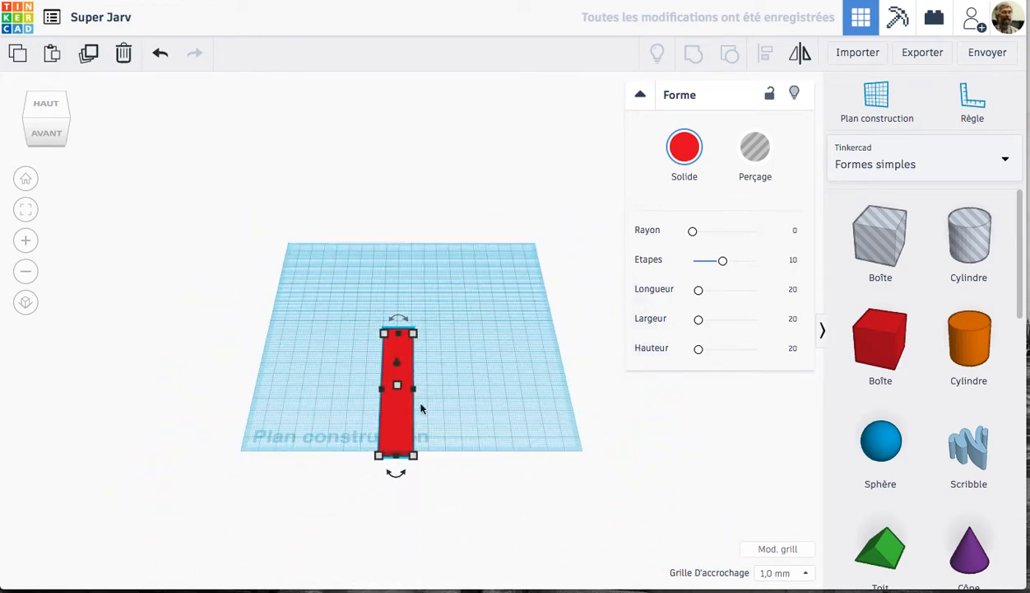
mouse_move(377, 455)
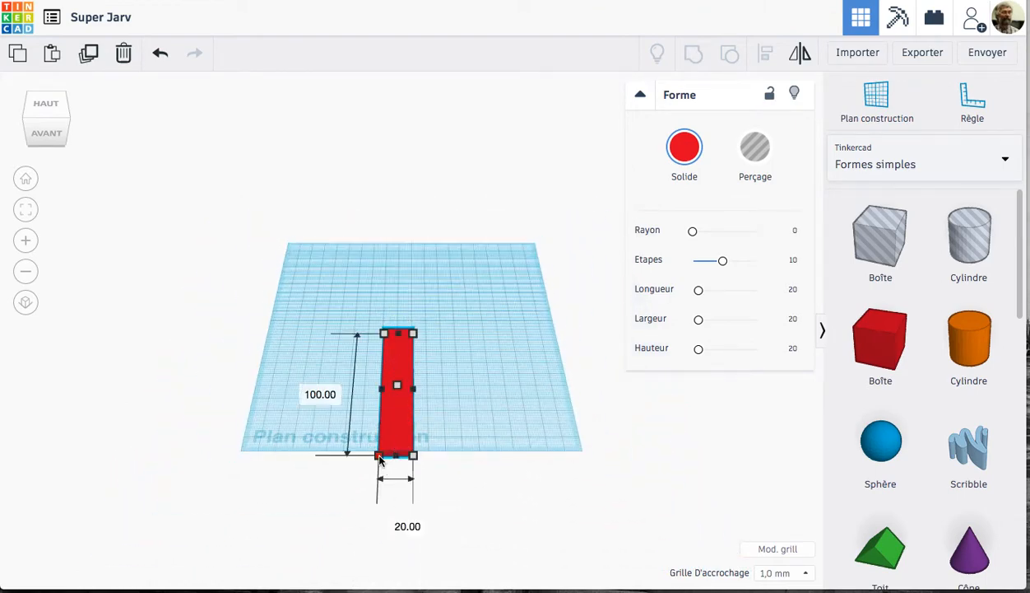
left_click(395, 520)
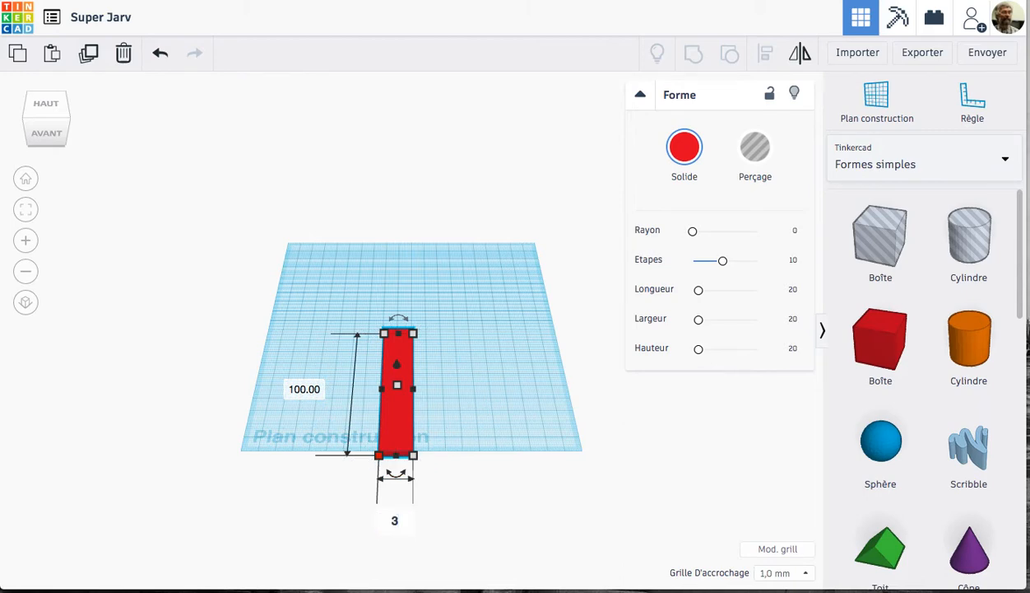
type("300")
key("Return")
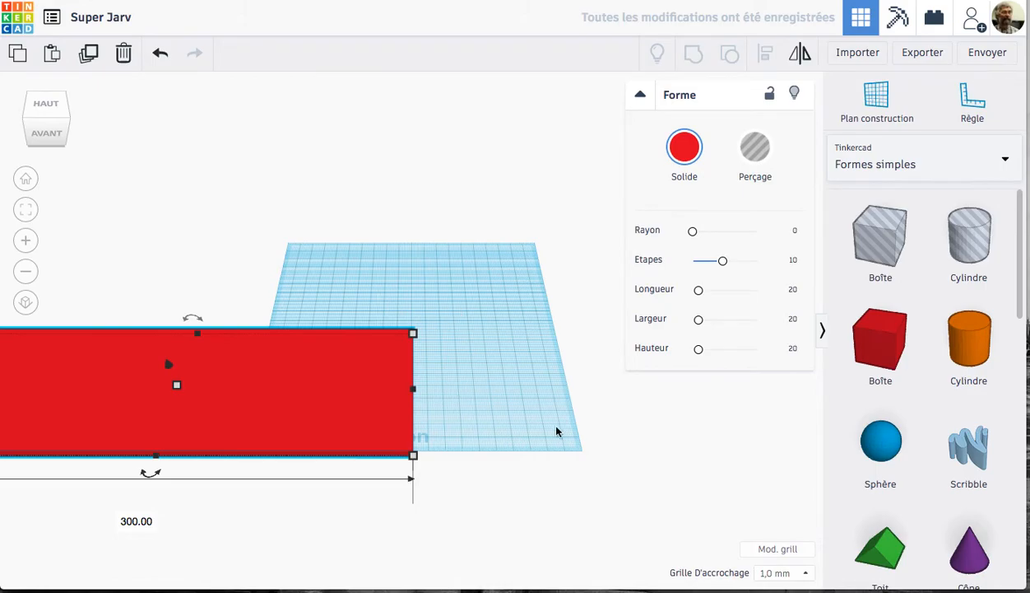
Enlarge the workplane grid to a square with a width of 555 mm.
left_click(786, 550)
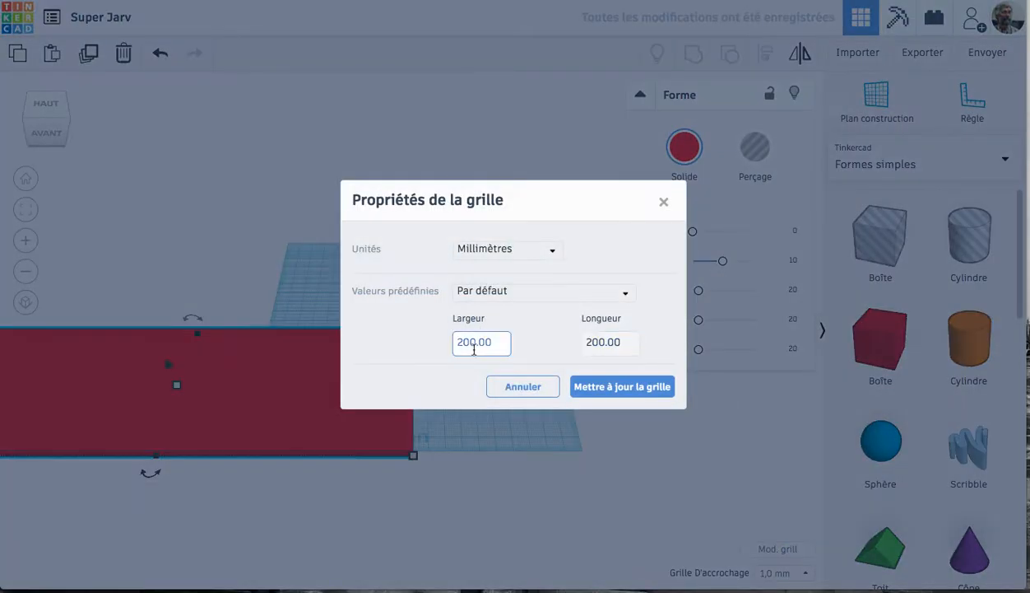
left_click_drag(476, 342, 458, 342)
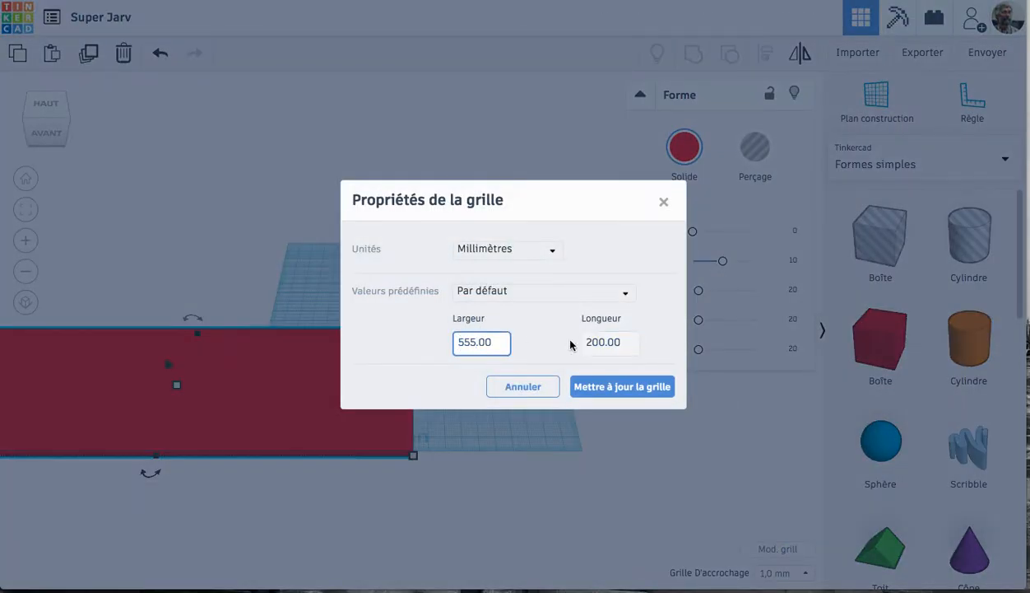
double_click(601, 345)
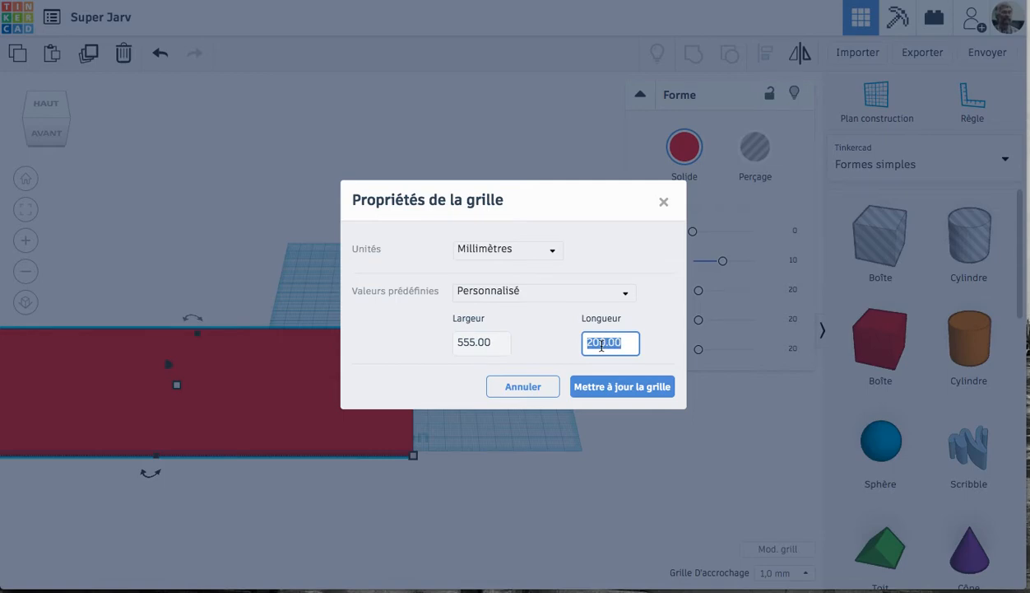
left_click(618, 383)
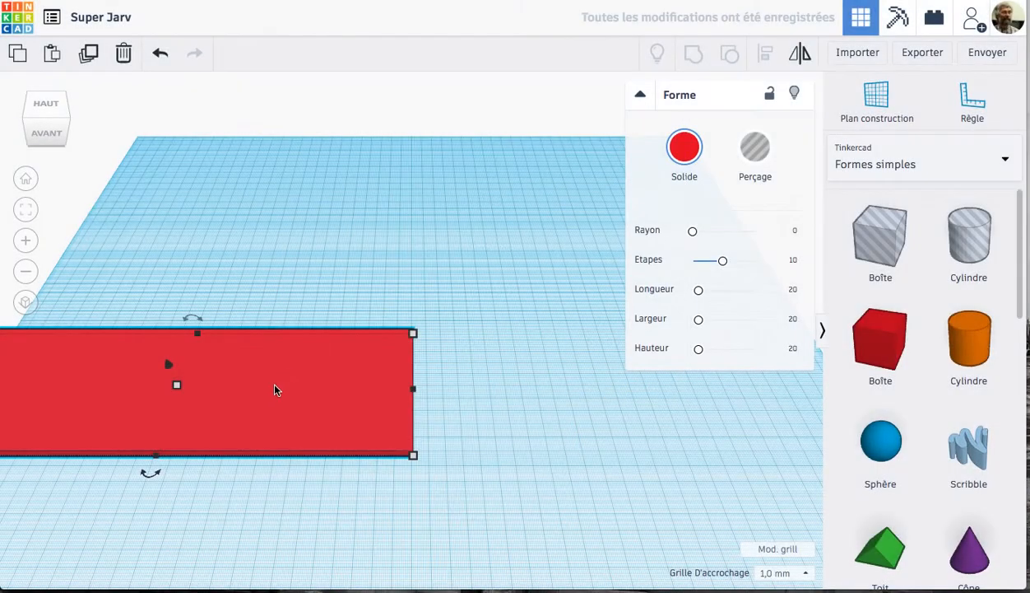
Move the slab 155 mm right and 165 mm back on the workplane, and switch to an orthographic top view.
left_click_drag(275, 388, 492, 233)
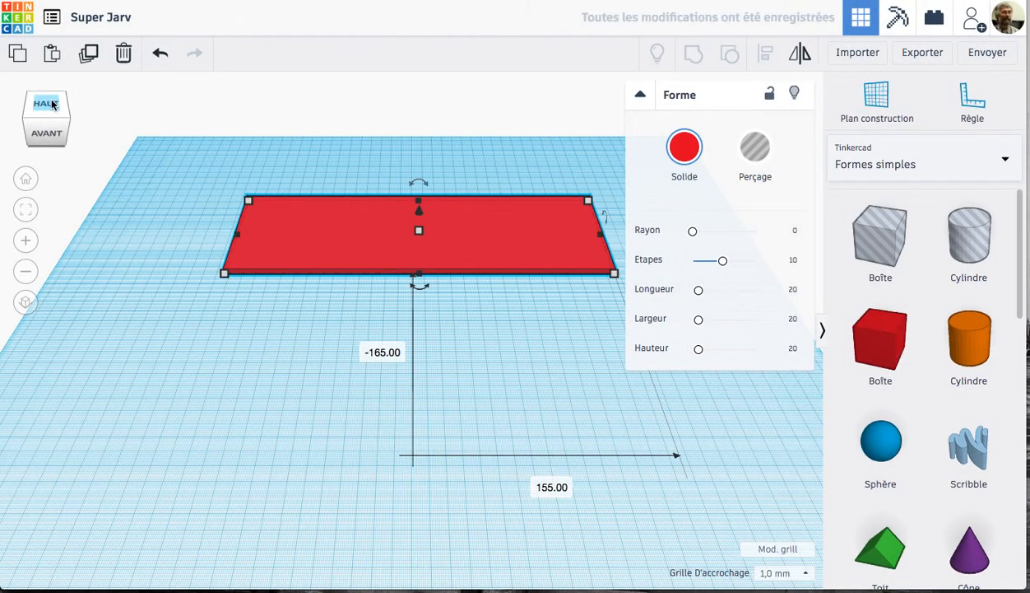
left_click(49, 103)
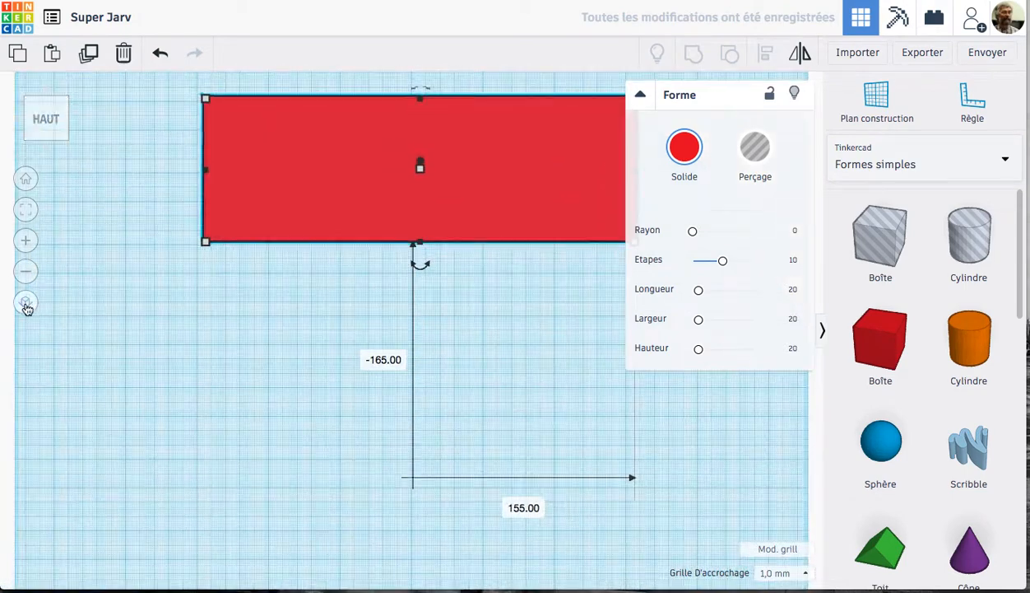
left_click(26, 304)
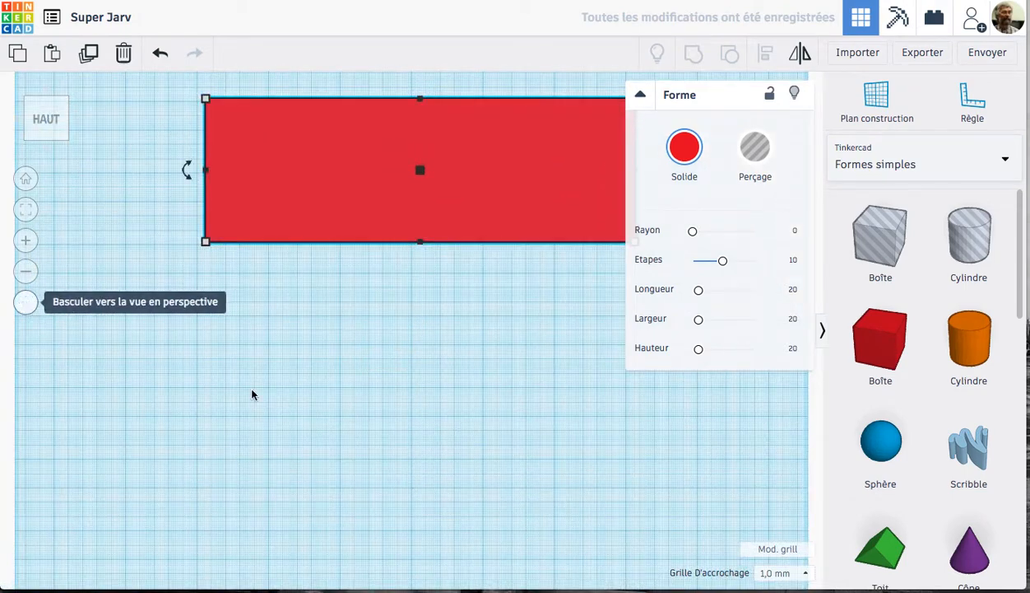
Duplicate the slab straight toward the front and repeat the copy at the same spacing to make three parallel slabs.
left_click(357, 194)
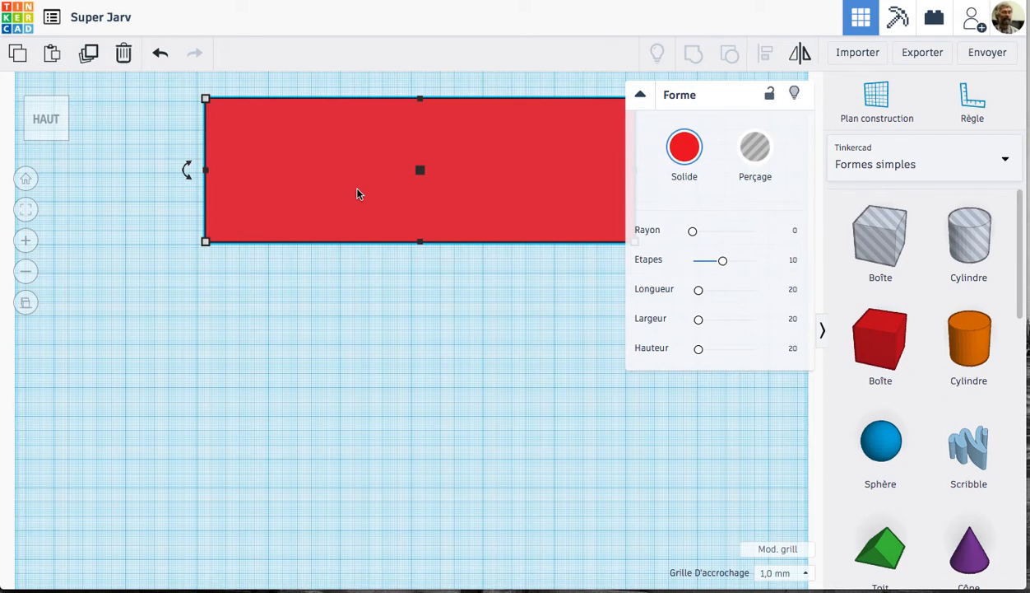
key("ctrl+d")
left_click_drag(344, 223, 347, 389)
key("ctrl+d")
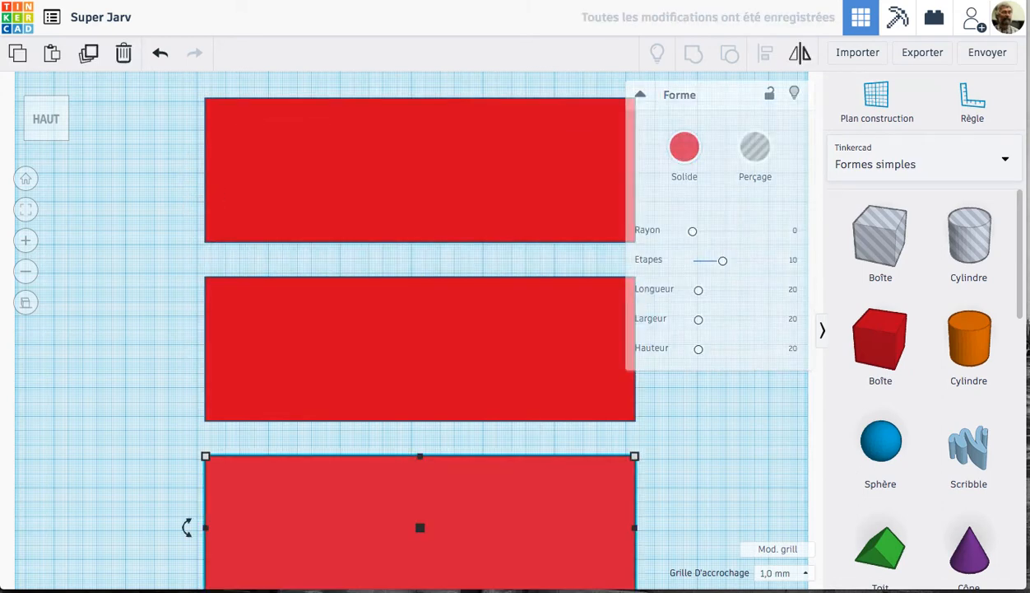
key("f")
scroll(125, 332, "down", 8)
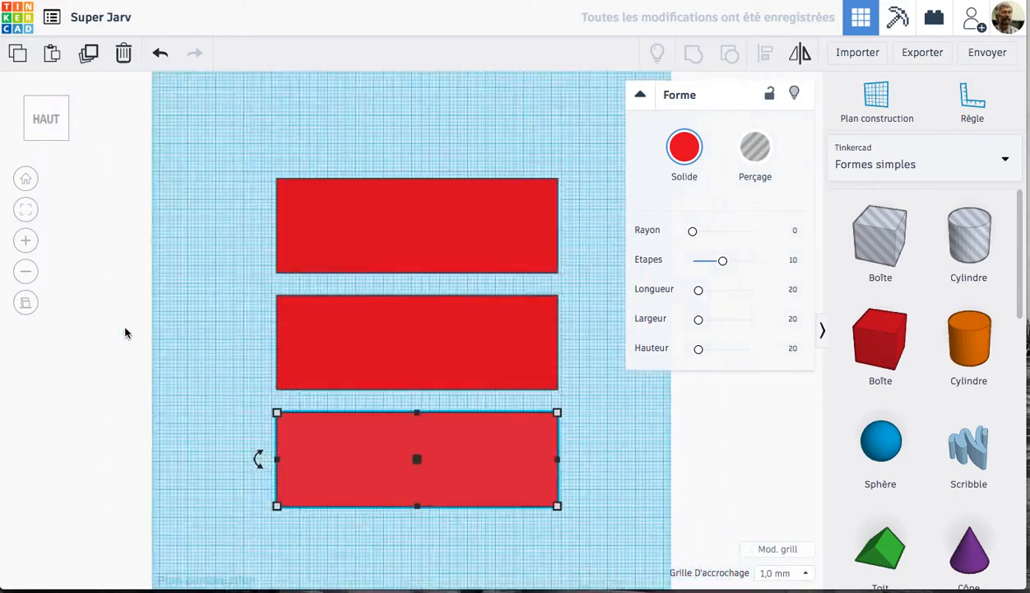
scroll(125, 332, "up", 5)
scroll(241, 388, "up", 2)
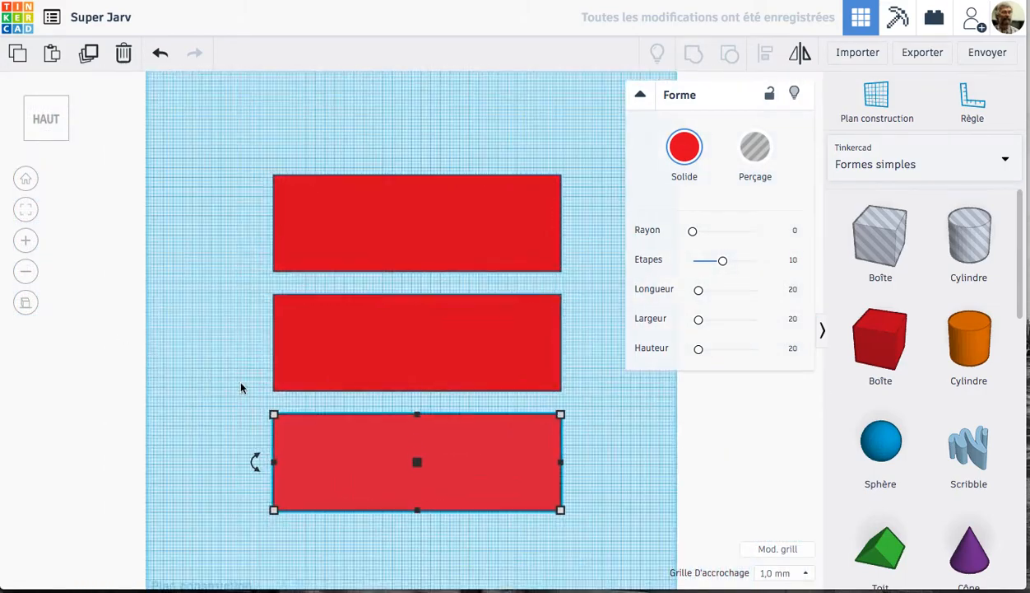
Duplicate the front slab once more at the same spacing and resize the copy to 20 mm wide and 4 mm deep.
key("ctrl+d")
scroll(241, 337, "down", 3)
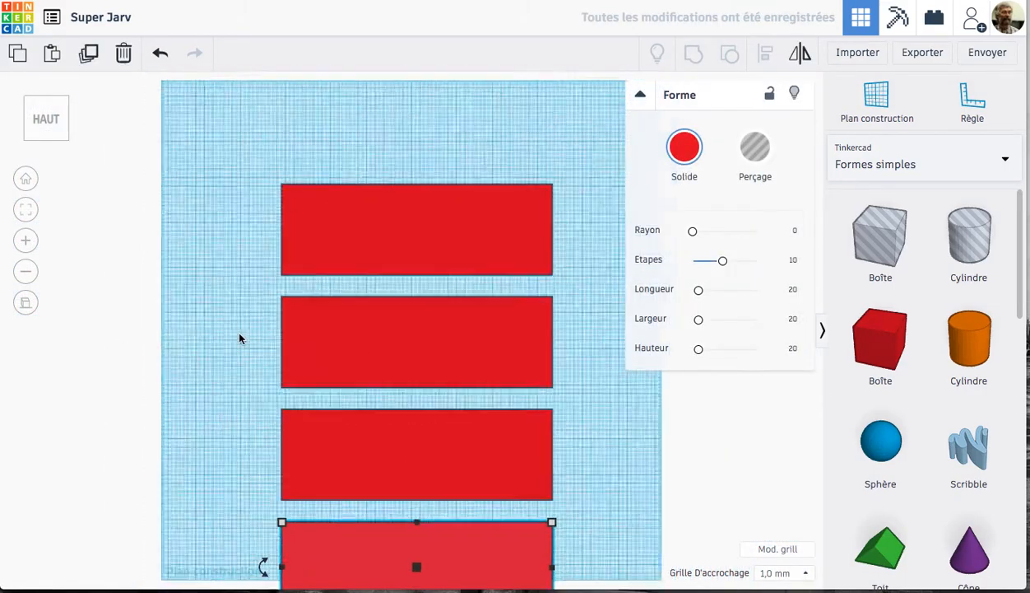
scroll(239, 337, "down", 4)
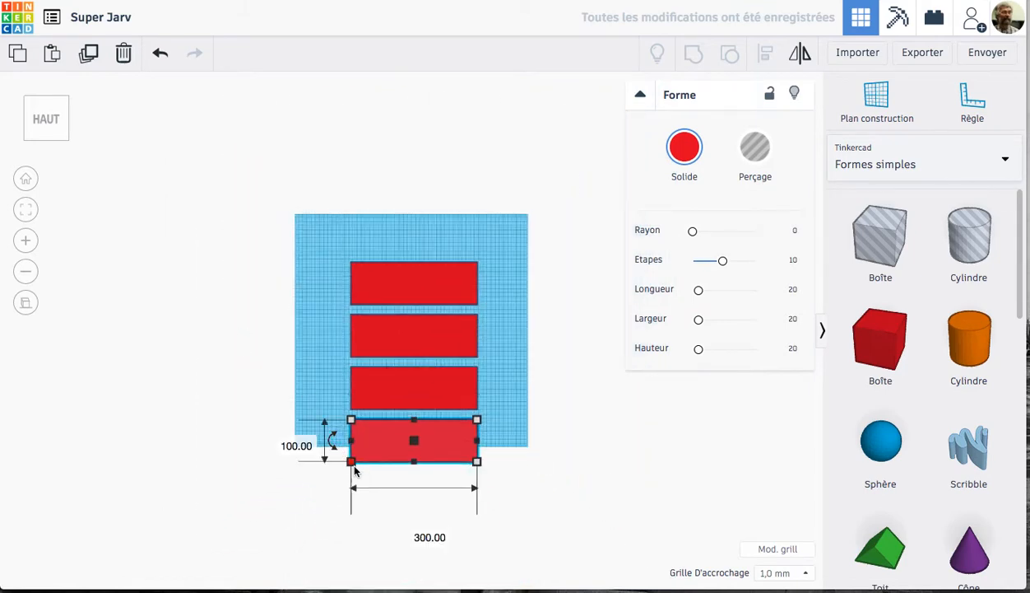
left_click(292, 443)
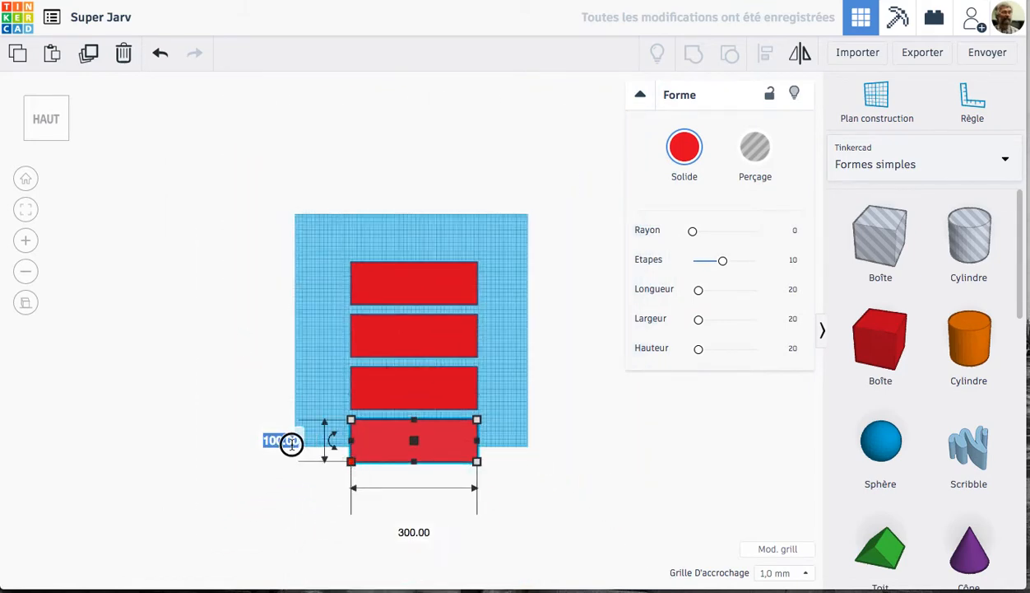
type("4")
left_click(409, 533)
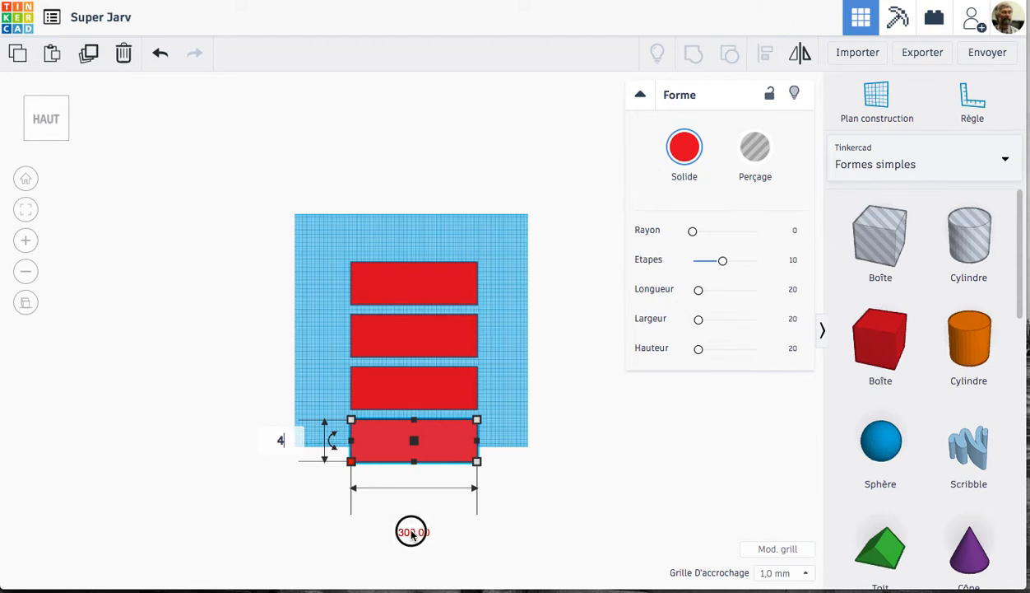
type("20")
key("Return")
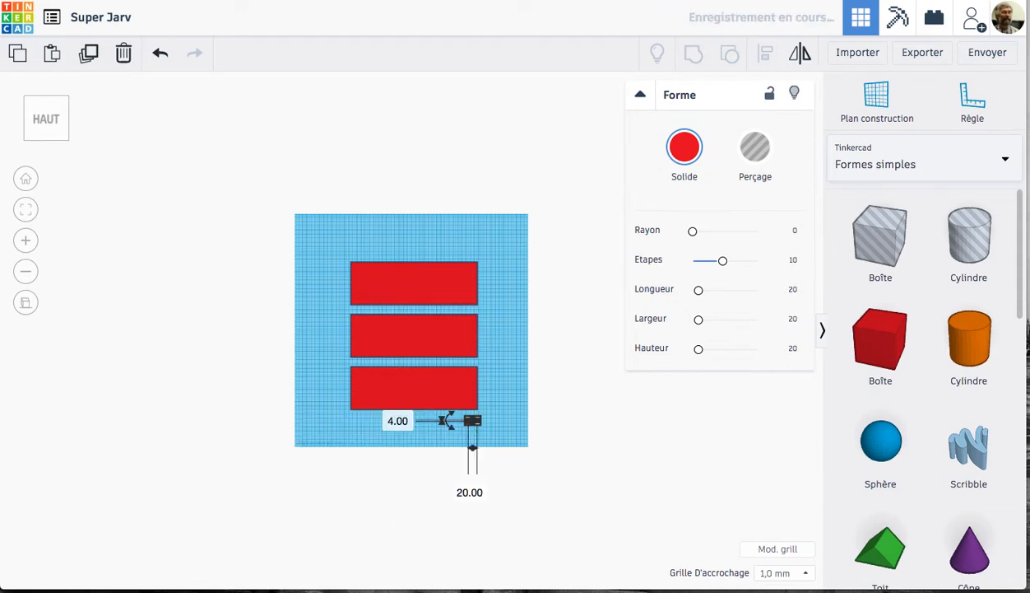
Move the rearmost slab about 79 mm back and 5 mm left toward the workplane's rear edge.
left_click(420, 287)
left_click_drag(381, 290, 380, 252)
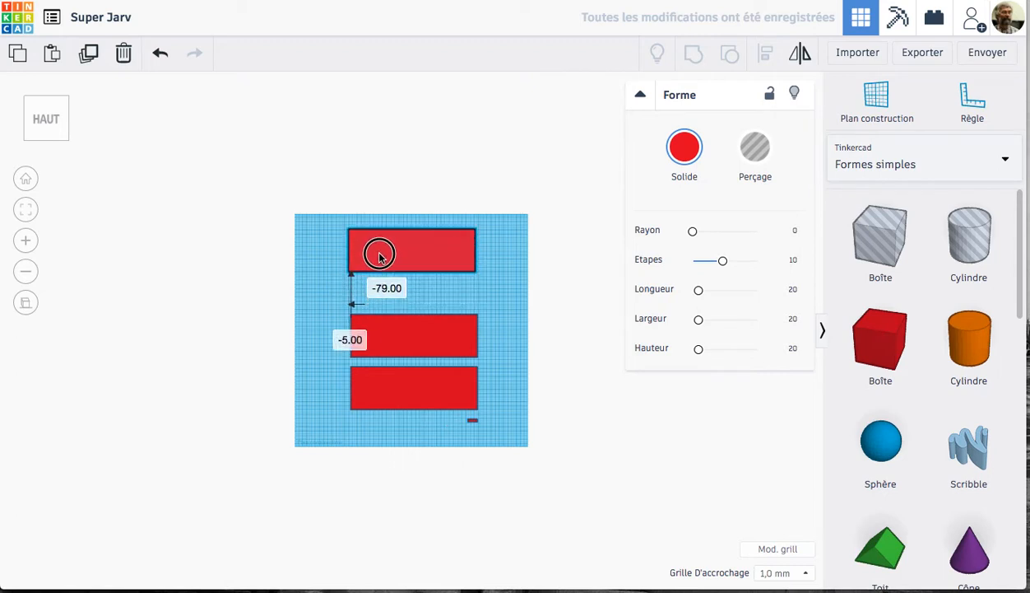
Move the small 20 by 4 mm box left from the front slab's right end toward its middle.
left_click(473, 421)
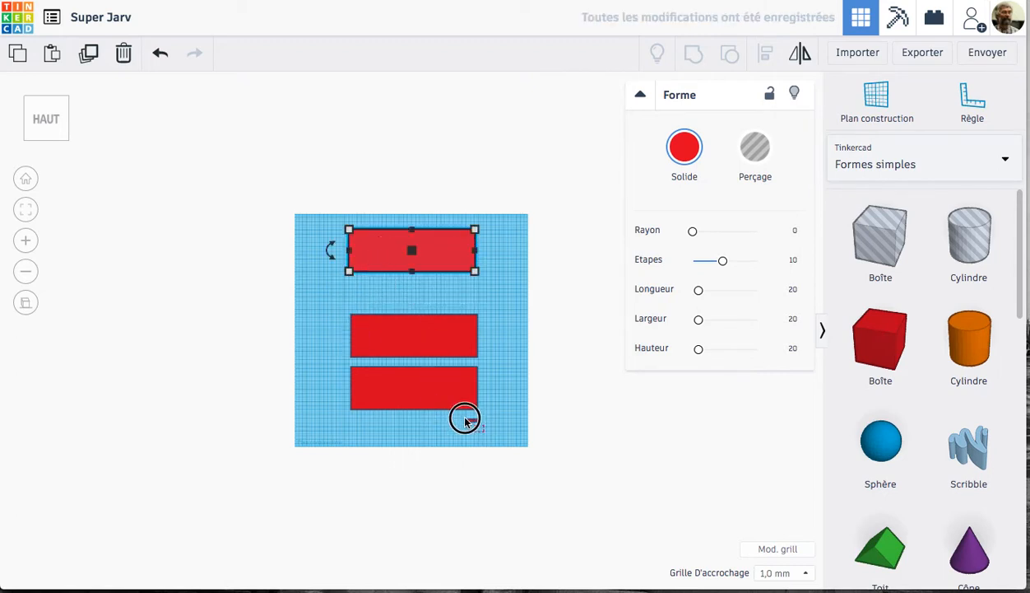
left_click(25, 208)
scroll(416, 284, "down", 5)
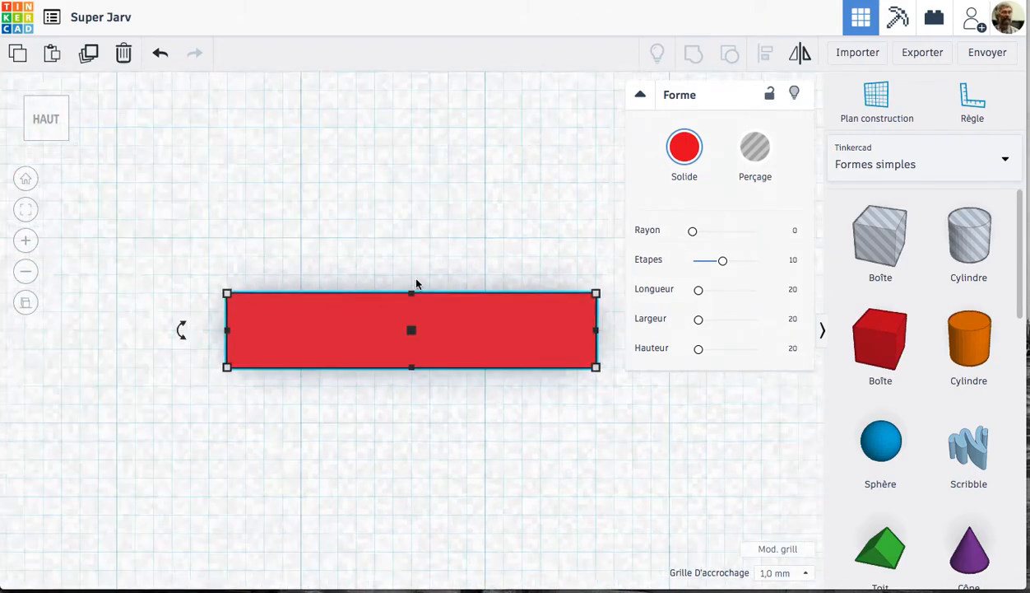
scroll(417, 284, "down", 5)
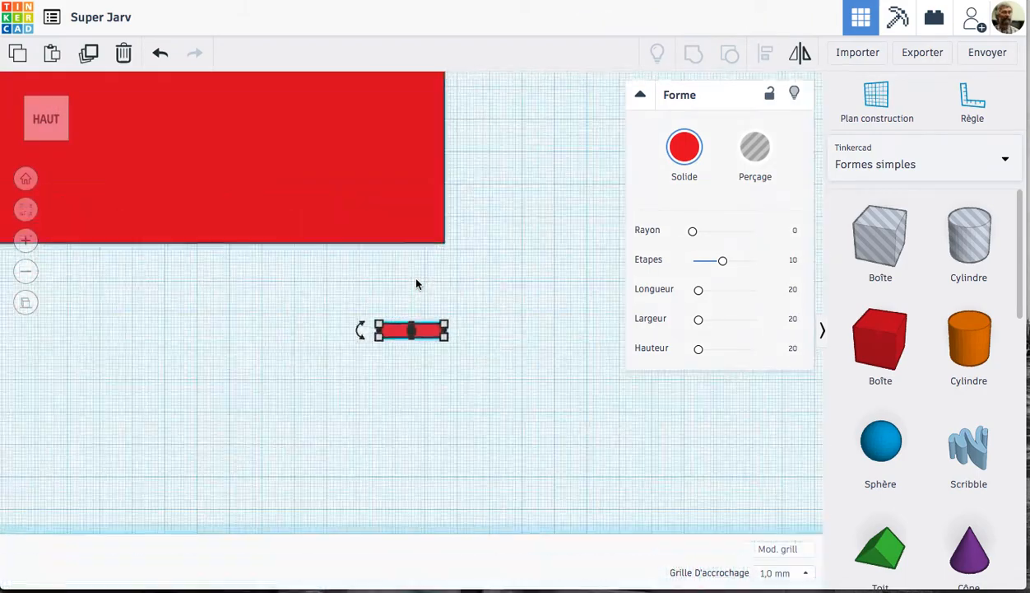
scroll(368, 310, "up", 2)
middle_click_drag(368, 305, 752, 417)
left_click_drag(674, 444, 184, 434)
middle_click_drag(254, 390, 720, 425)
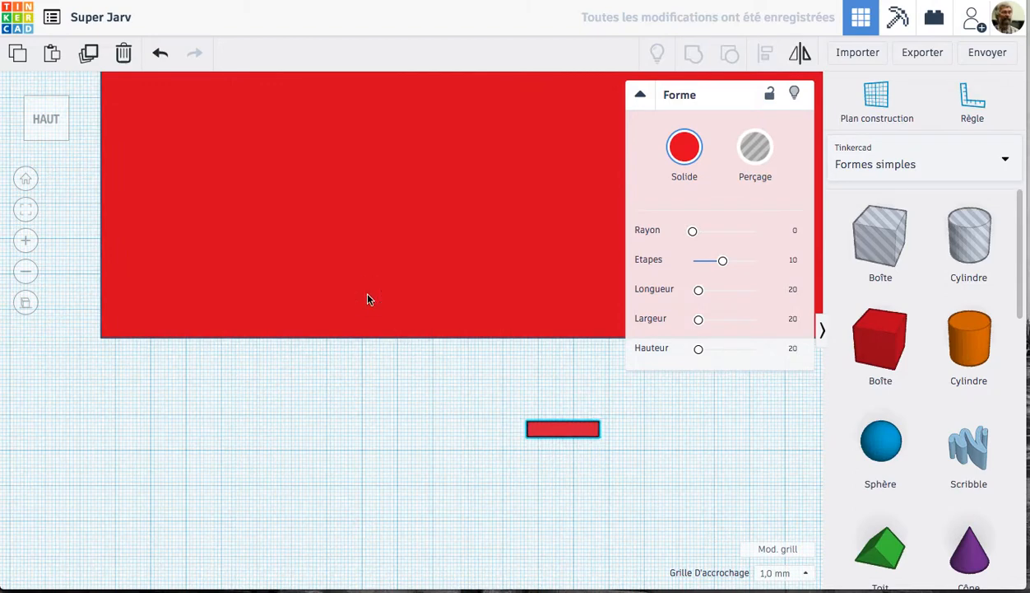
Shift the front slab 6 mm left and 2 mm forward, and move the small box 107 mm left and 12 mm back.
left_click(370, 295)
left_click_drag(354, 293, 347, 295)
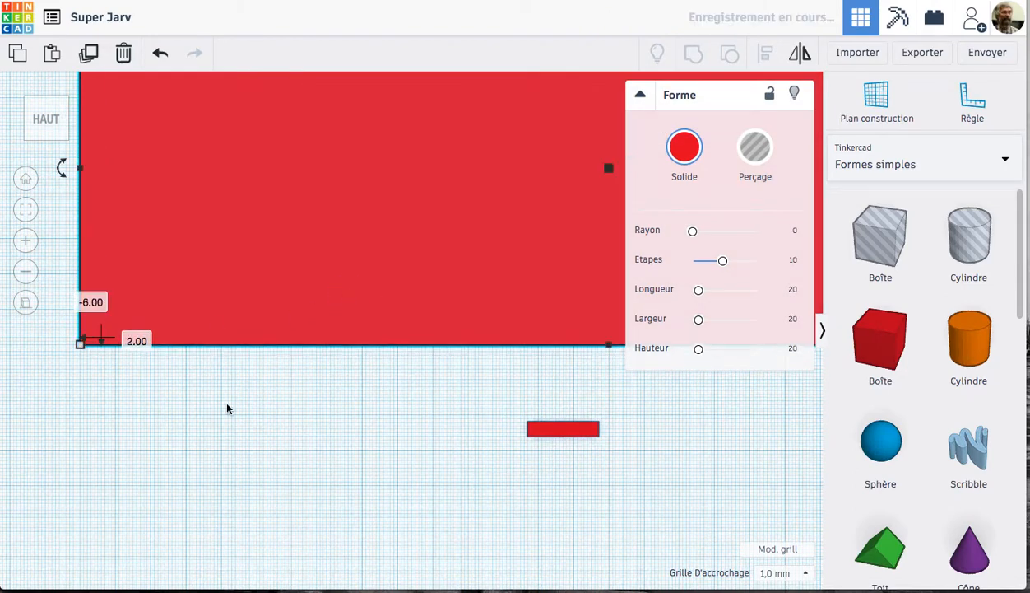
left_click_drag(547, 435, 175, 390)
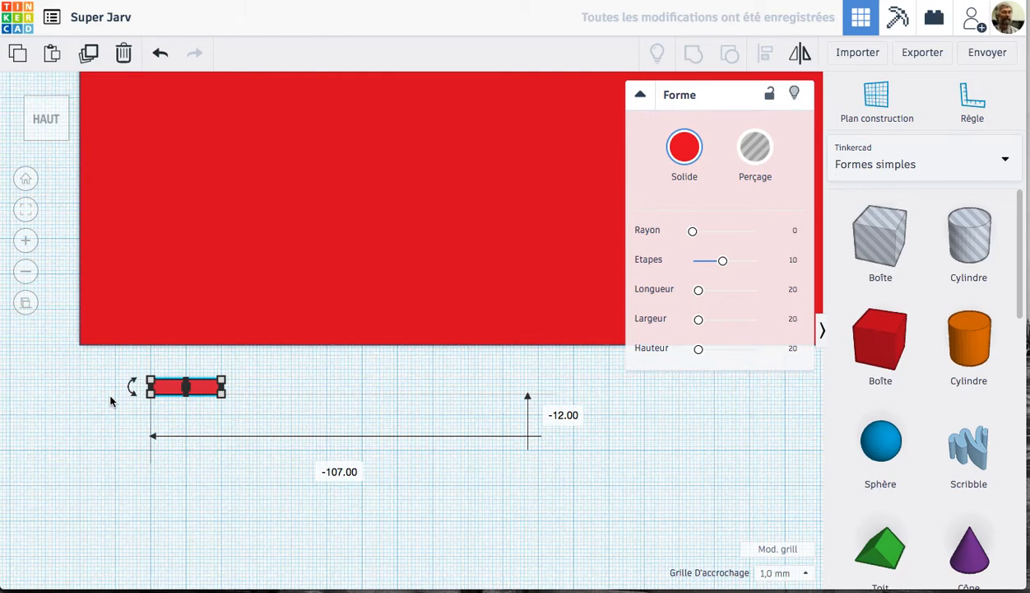
Duplicate the small box and place the copy 40 mm to its right in the same row.
left_click(89, 55)
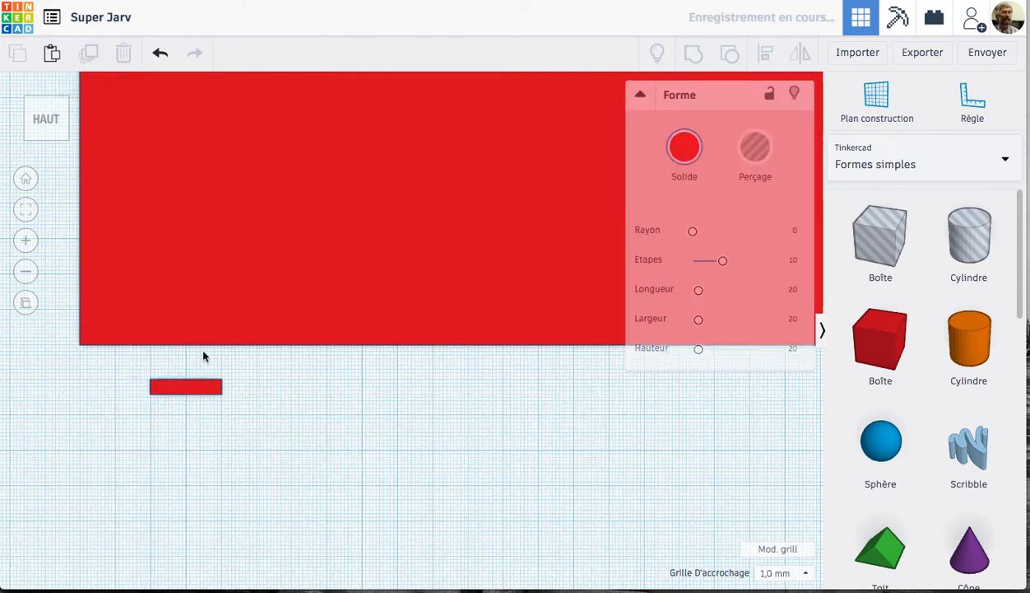
left_click_drag(202, 388, 349, 395)
scroll(377, 454, "down", 5)
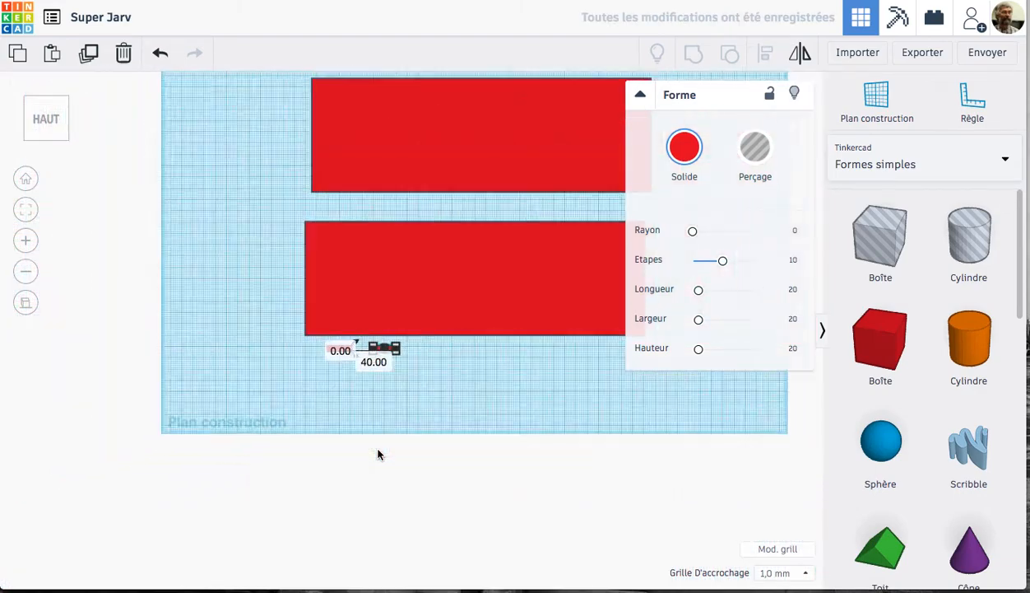
scroll(378, 454, "down", 3)
scroll(378, 453, "up", 5)
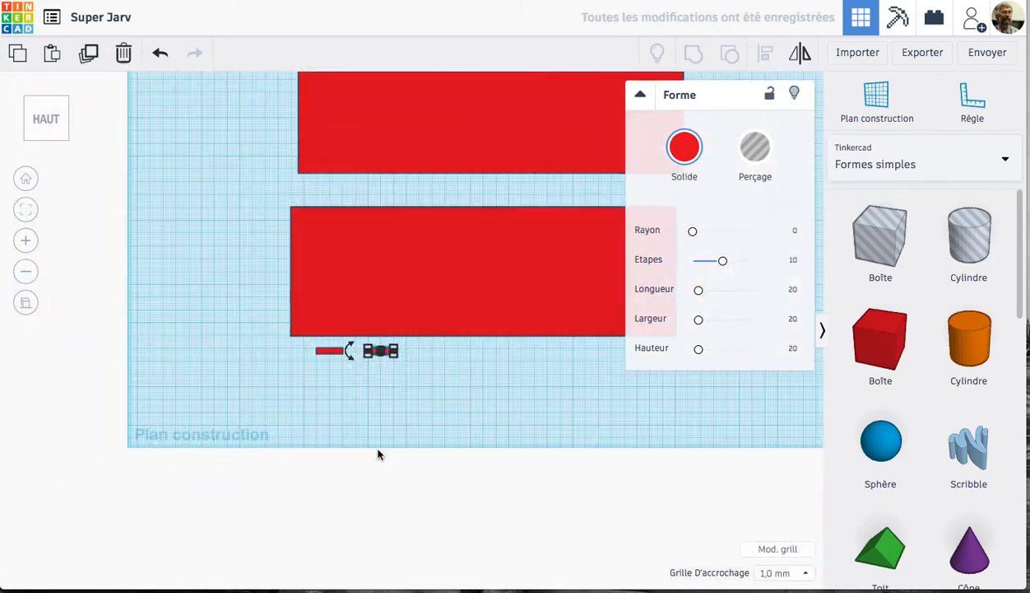
Repeat the duplication of the small box at 40 mm spacing until the row holds seven boxes.
left_click(88, 52)
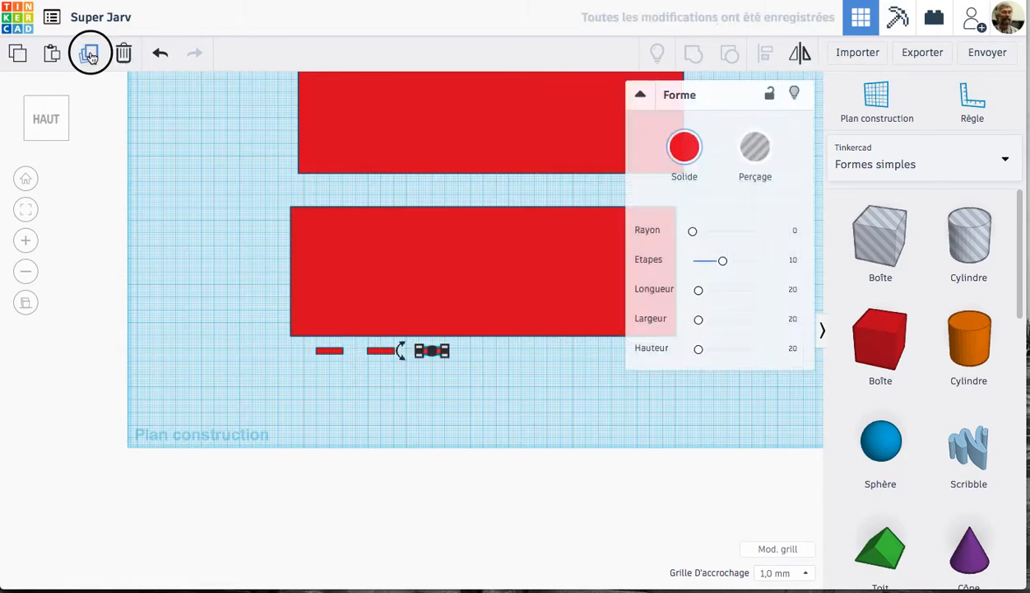
left_click(88, 53)
left_click(88, 52)
left_click(88, 53)
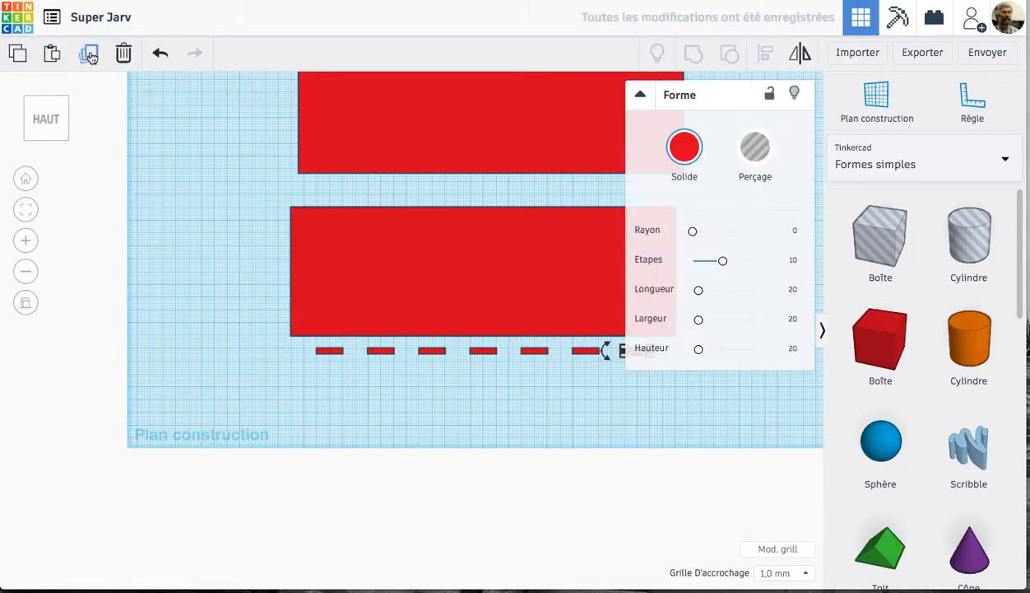
Group the seven small boxes in front of the front slab into one object.
middle_click_drag(431, 402, 295, 420)
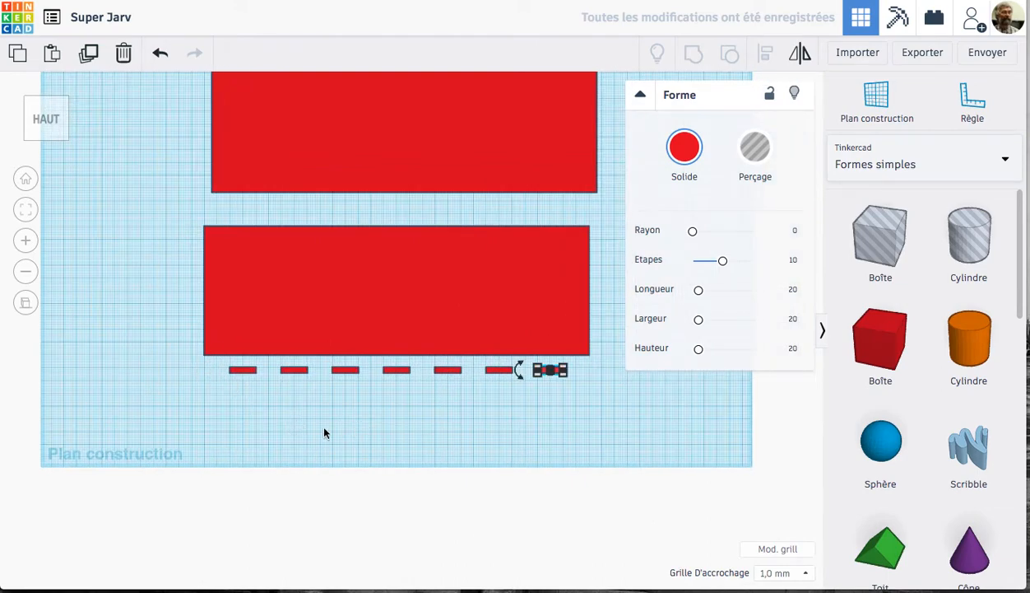
left_click(207, 400)
left_click_drag(208, 397, 596, 362)
left_click(693, 54)
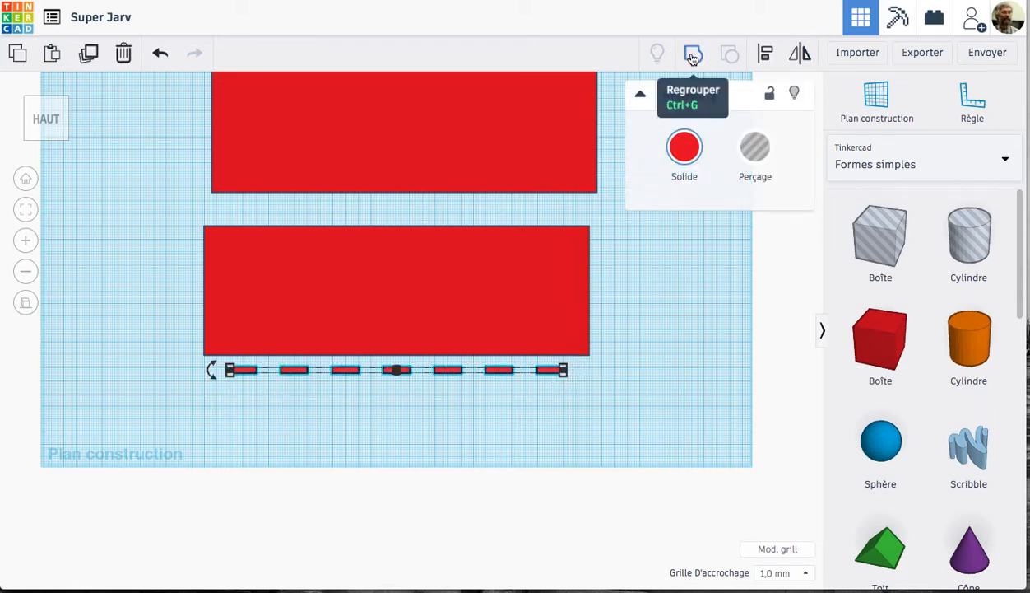
Duplicate the grouped row of boxes 17 mm forward, and repeat the duplication for a third row at the same spacing.
left_click(89, 55)
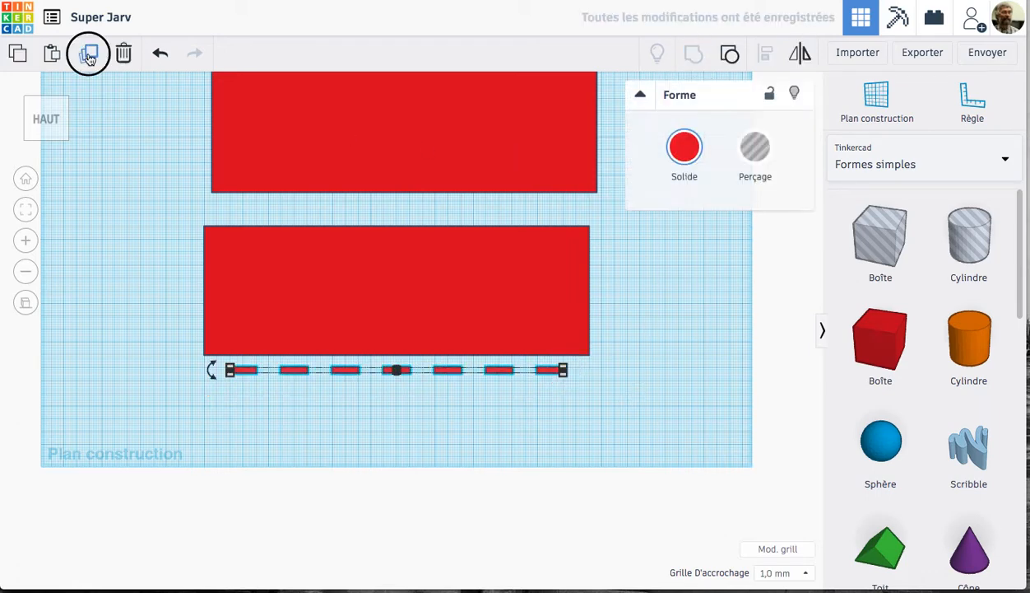
left_click_drag(300, 375, 299, 396)
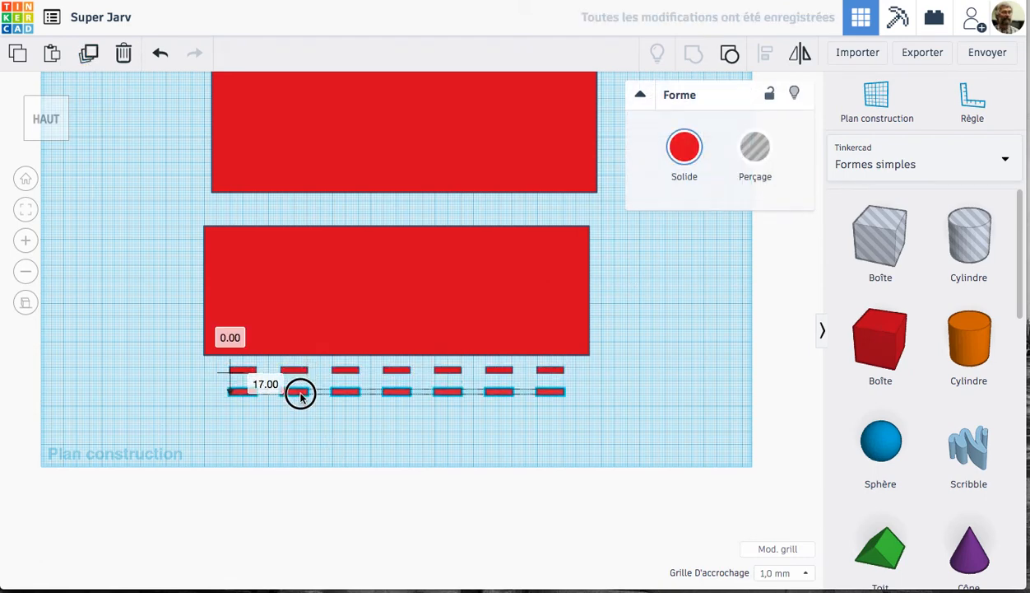
left_click(88, 54)
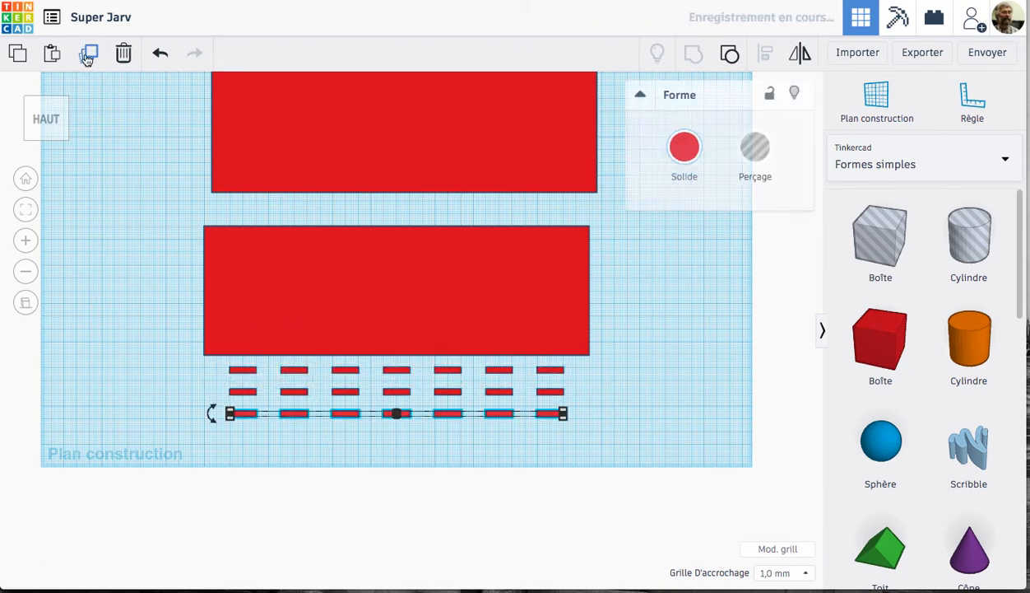
left_click(126, 349)
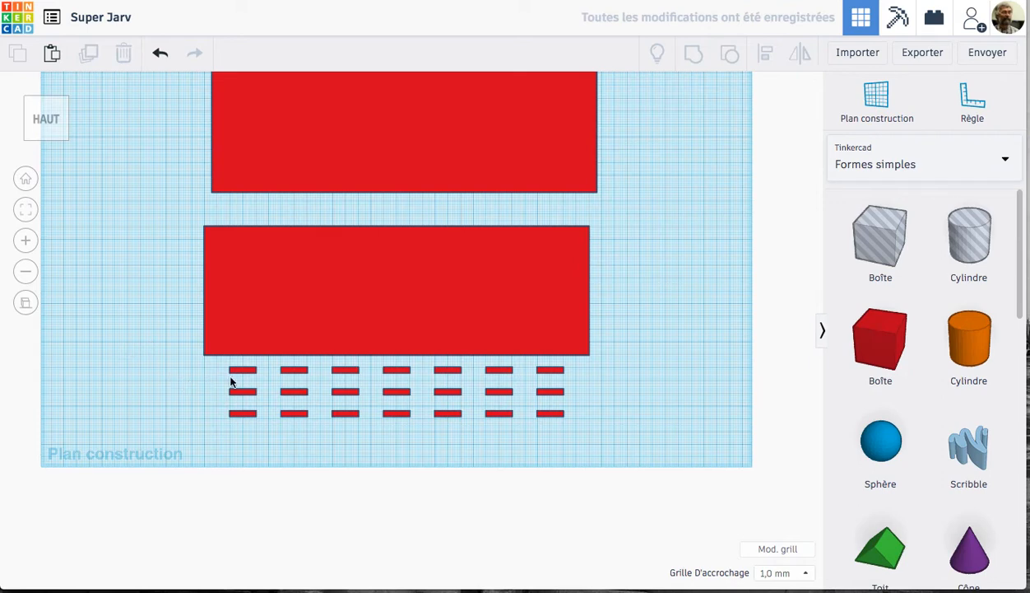
Move the box row nearest the front slab about 461 mm back and 44 mm left, just behind the rearmost slab.
left_click_drag(222, 364, 564, 387)
left_click_drag(451, 374, 344, 102)
scroll(399, 188, "down", 10)
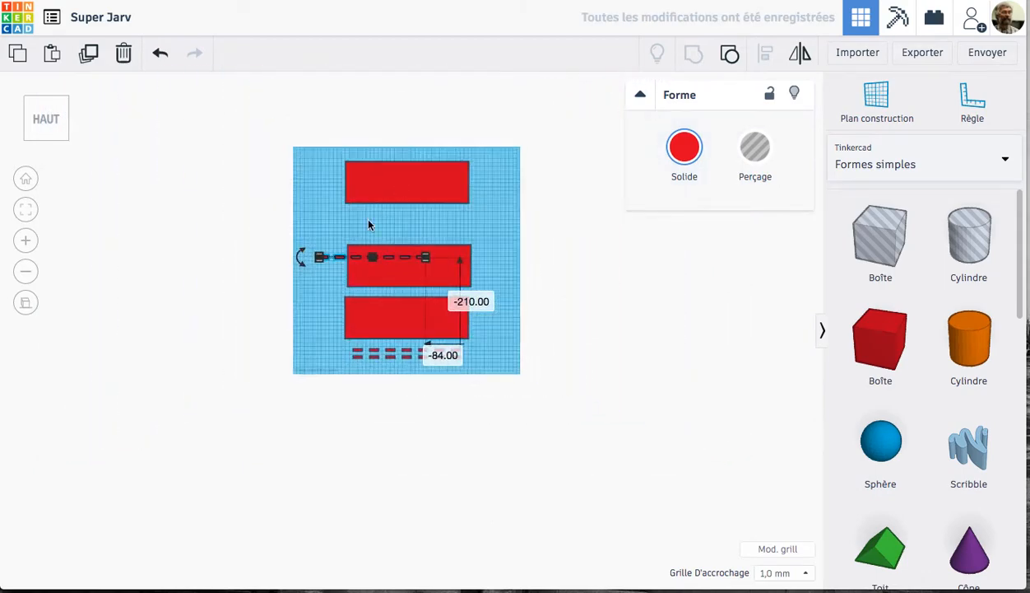
left_click_drag(336, 252, 368, 160)
left_click(303, 247)
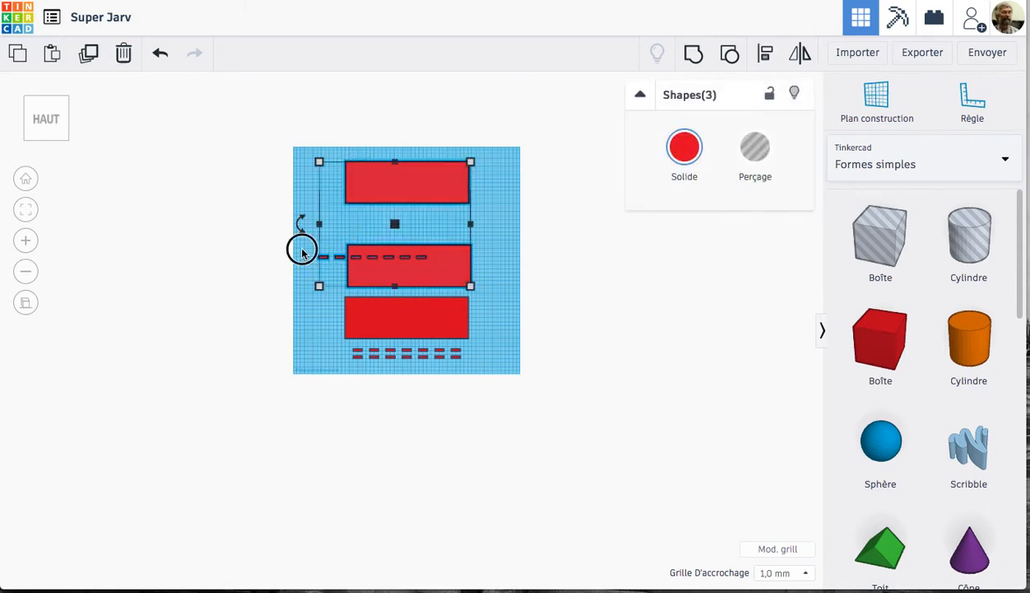
left_click(337, 260)
left_click_drag(337, 260, 352, 155)
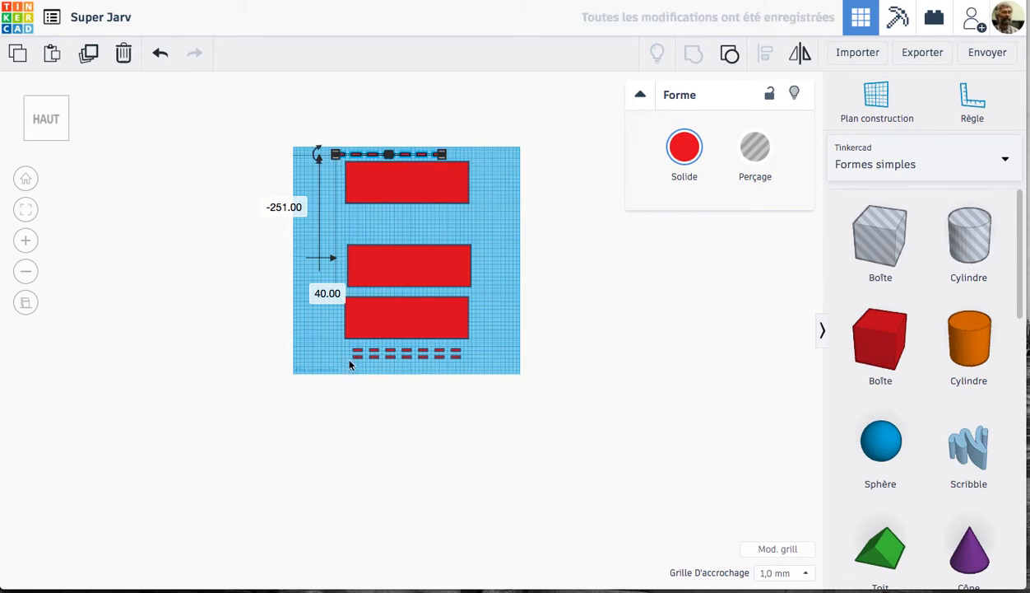
Move the rear one of the two remaining front box rows 287 mm back and 63 mm left, between the rearmost and middle slabs.
left_click(372, 350)
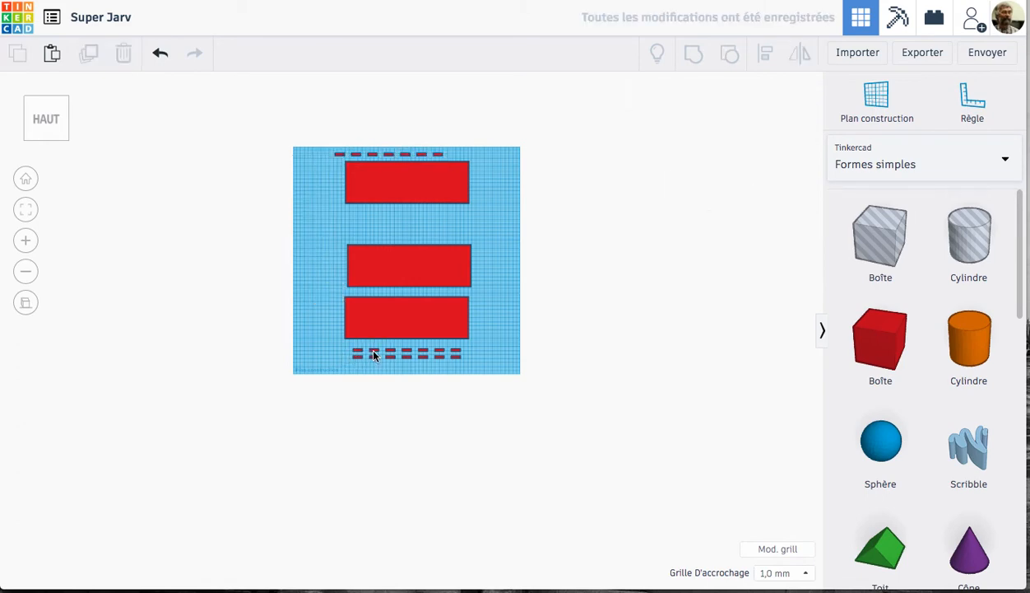
scroll(372, 354, "up", 5)
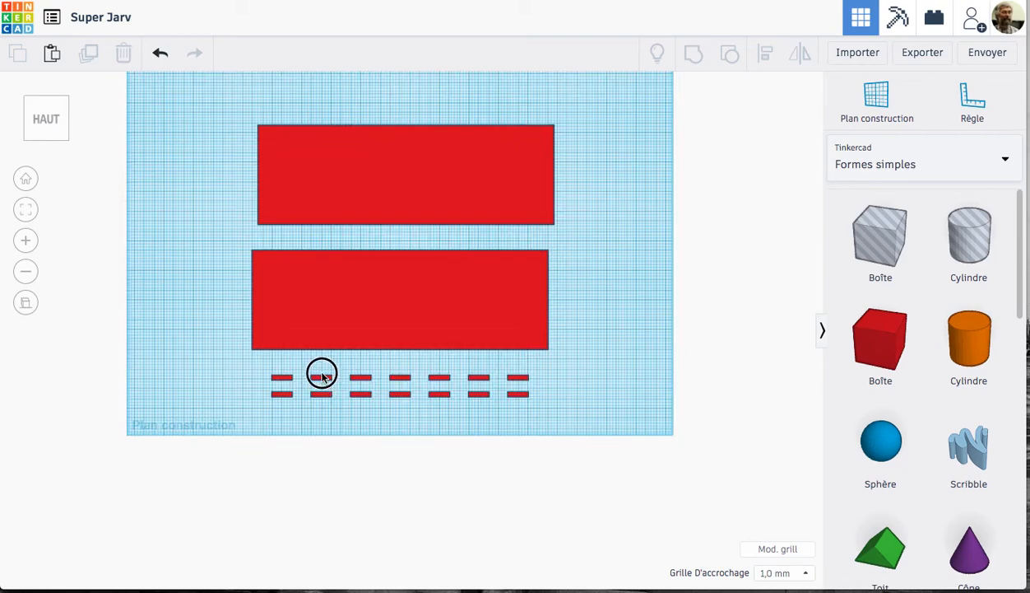
left_click_drag(321, 376, 260, 96)
scroll(257, 99, "down", 1)
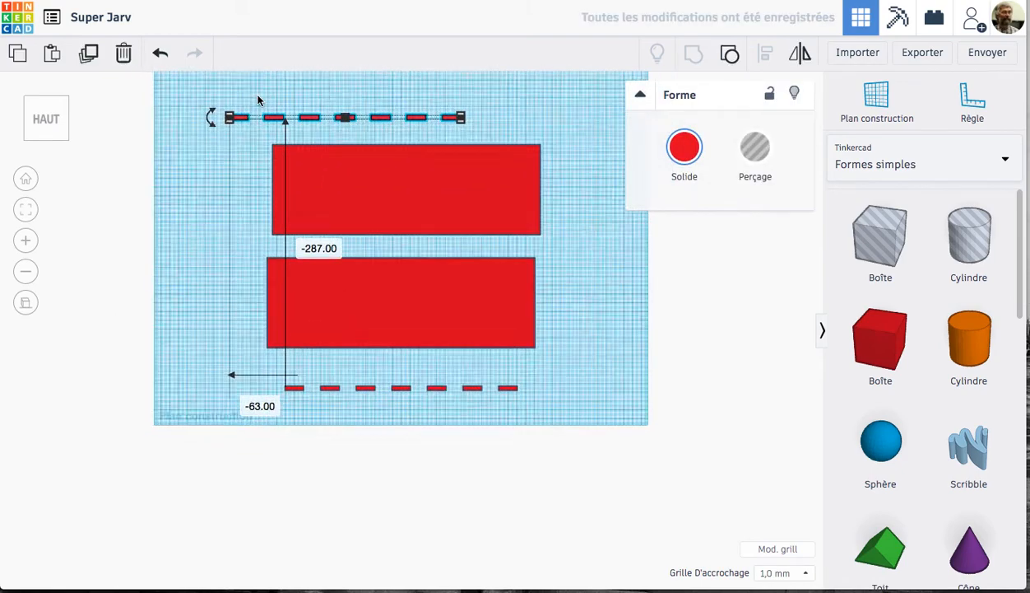
scroll(257, 99, "down", 5)
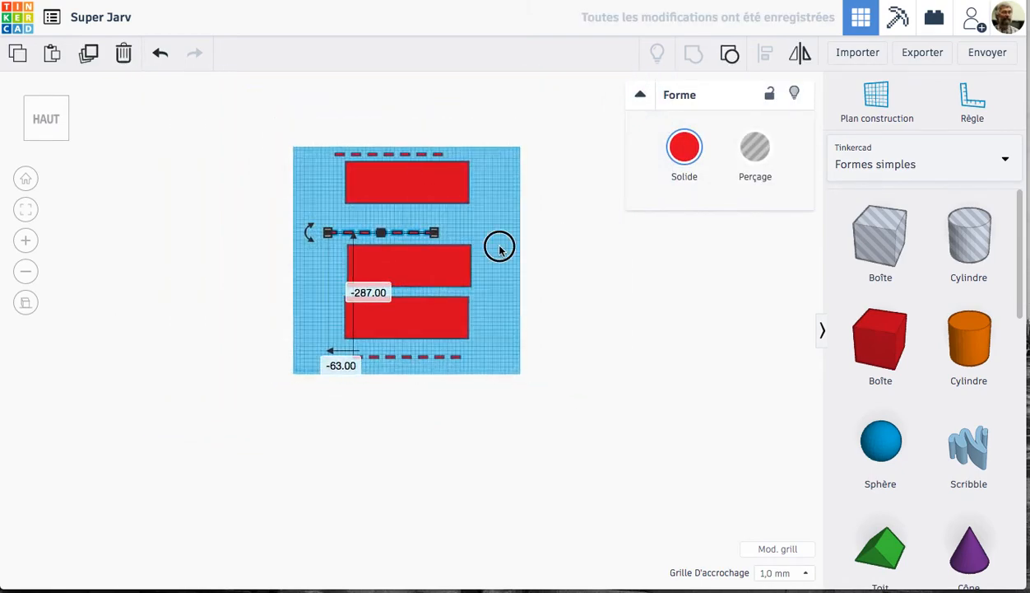
Turn both box rows around the rearmost slab, behind and in front of it, into holes.
left_click_drag(499, 250, 101, 123)
left_click(25, 209)
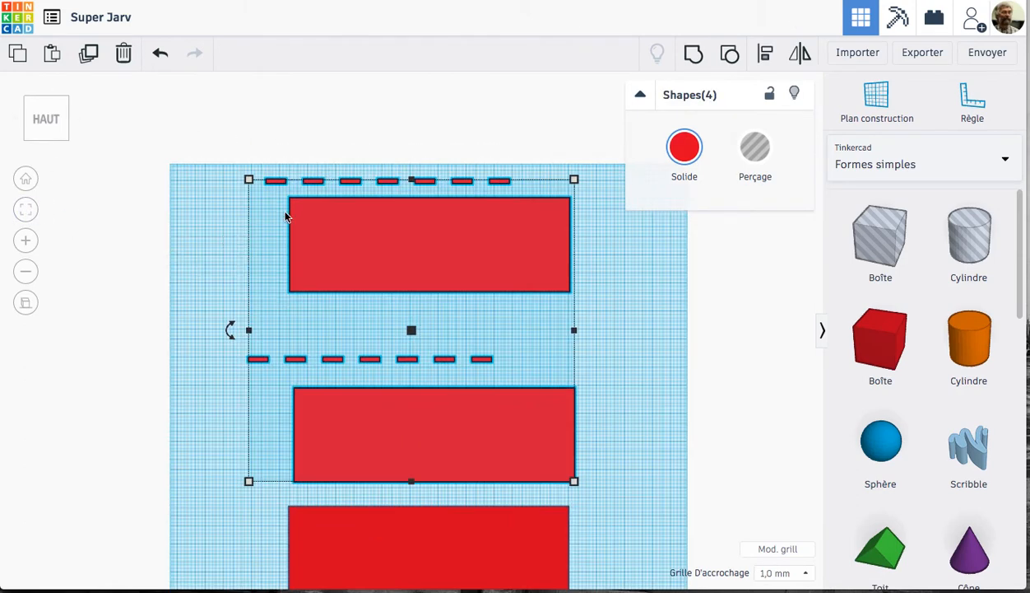
left_click(218, 211)
left_click(276, 181)
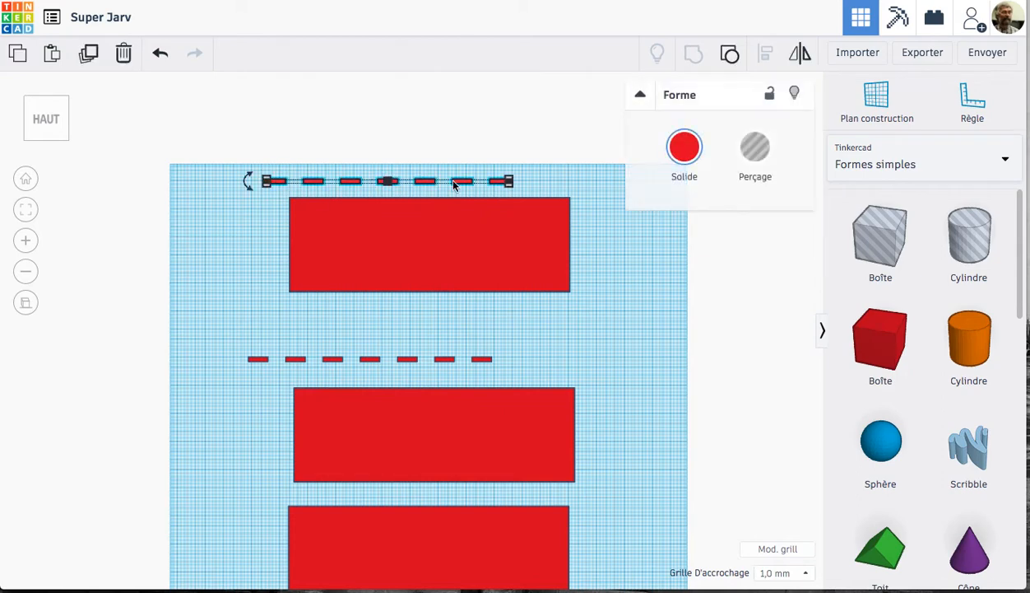
left_click(756, 147)
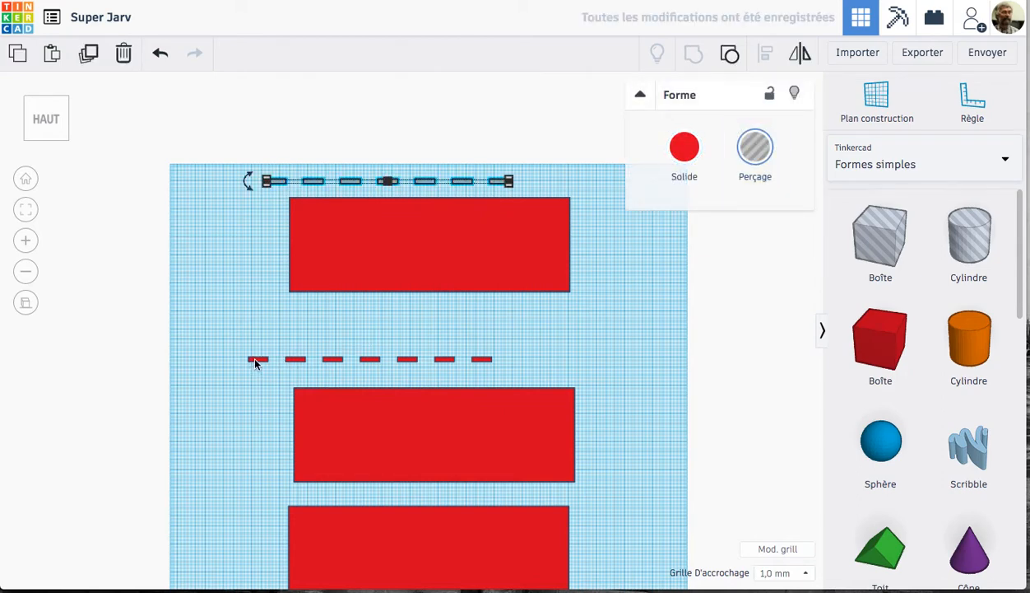
left_click(255, 360)
left_click(758, 153)
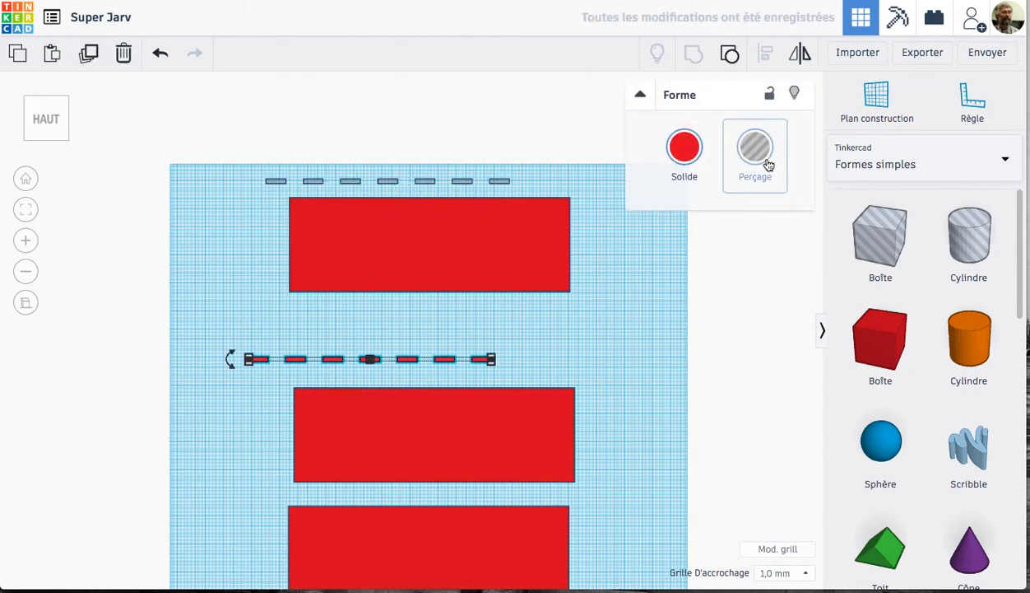
Align the rear hole row with the rearmost slab as reference, centred along its length and flush with its rear edge.
left_click(251, 175)
left_click_drag(250, 173, 588, 221)
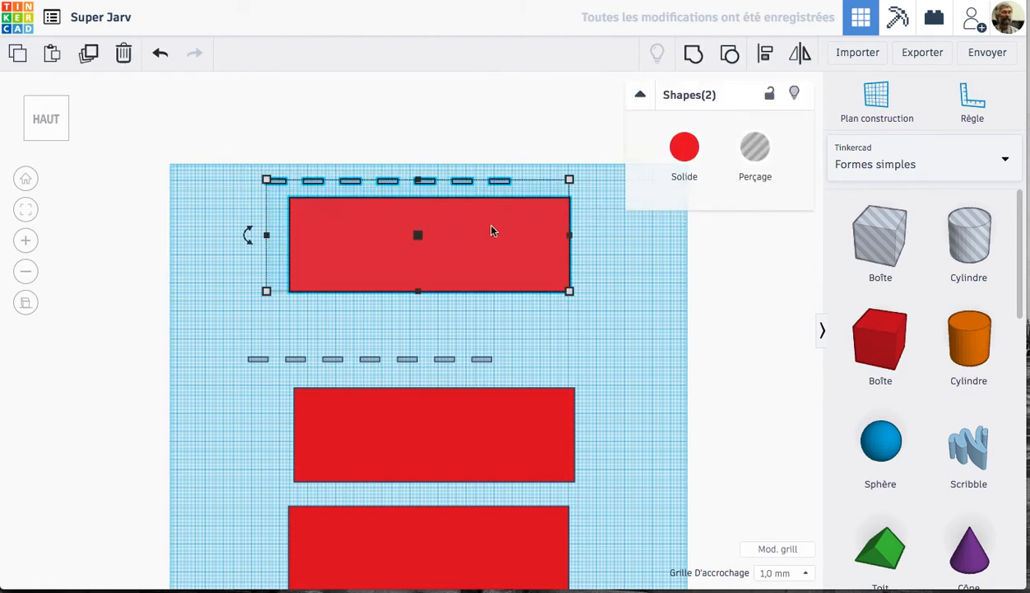
left_click(765, 54)
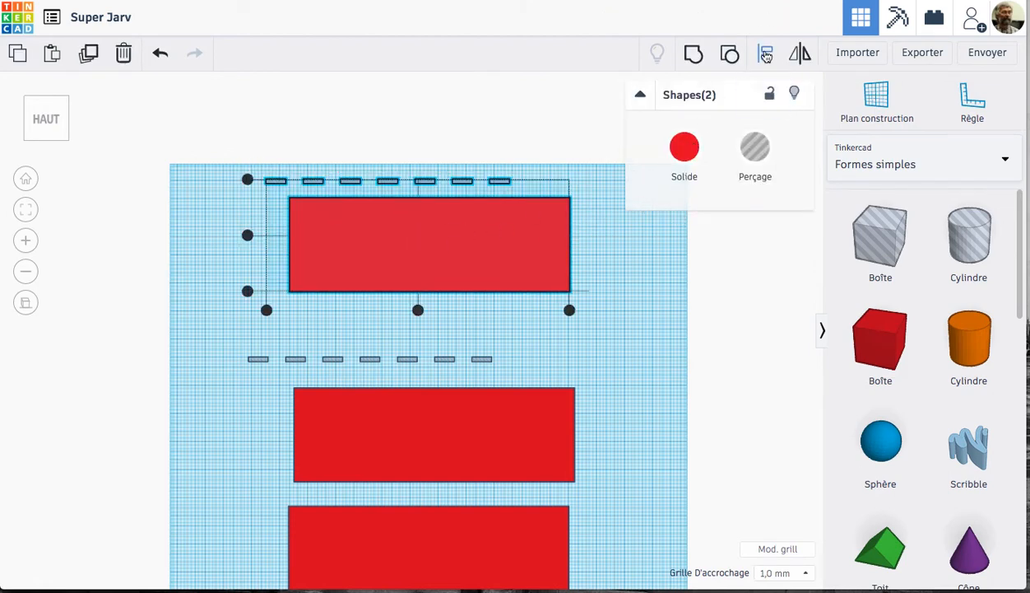
left_click(463, 255)
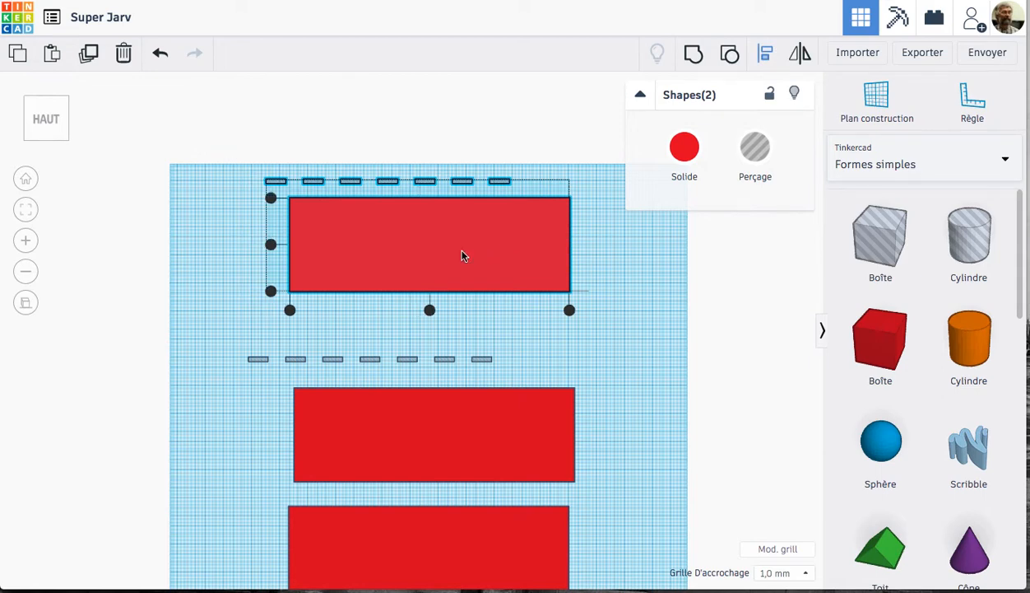
left_click(429, 311)
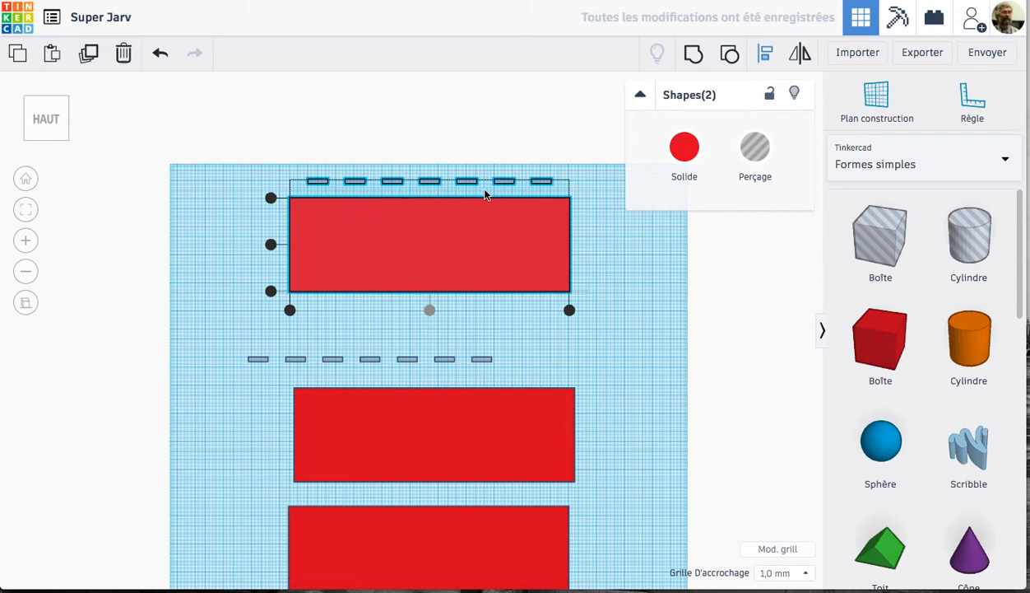
left_click(272, 197)
left_click(223, 229)
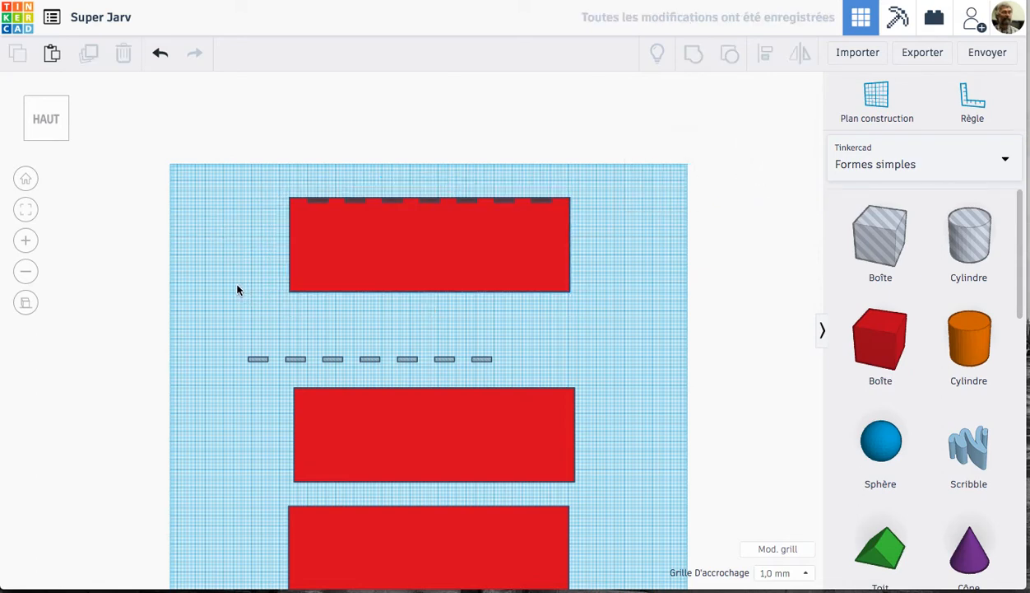
Align the second hole row with the rearmost slab, centred along its length and flush with its front edge.
left_click_drag(213, 273, 314, 371)
left_click(765, 55)
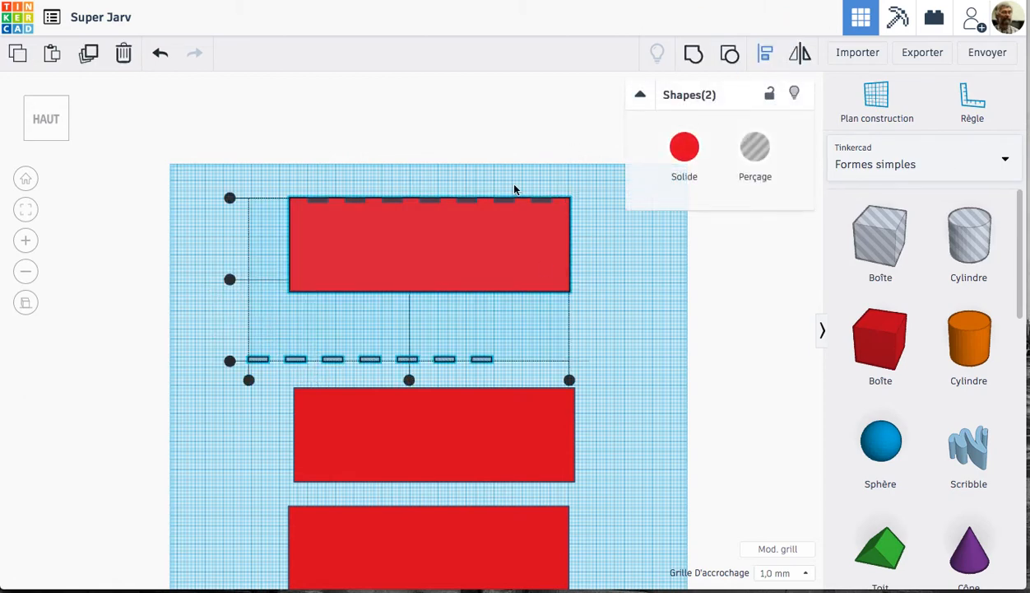
left_click(429, 309)
left_click(270, 290)
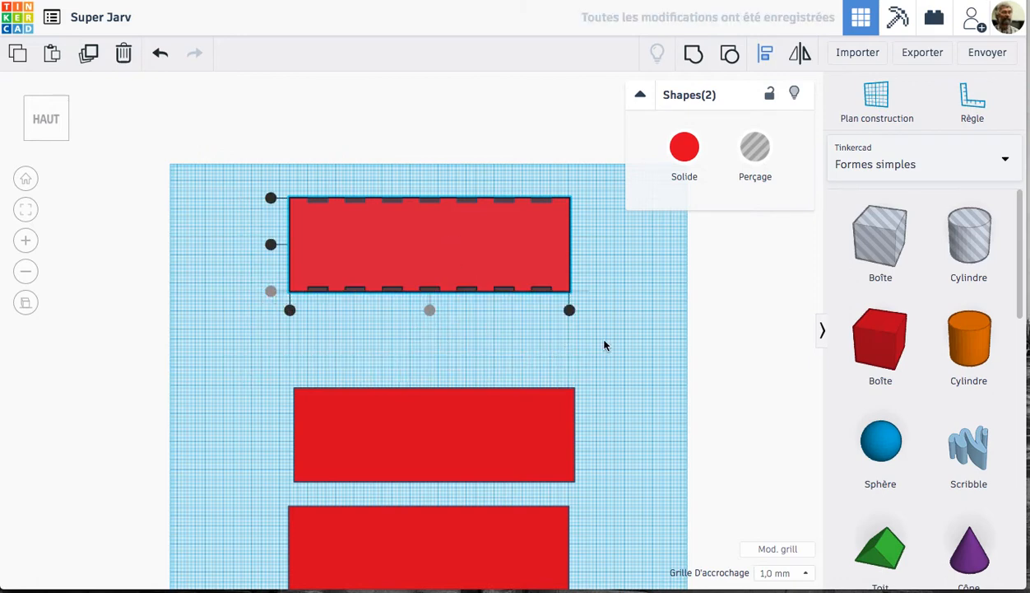
Ungroup the remaining solid box row in front of the front slab.
scroll(627, 337, "down", 4)
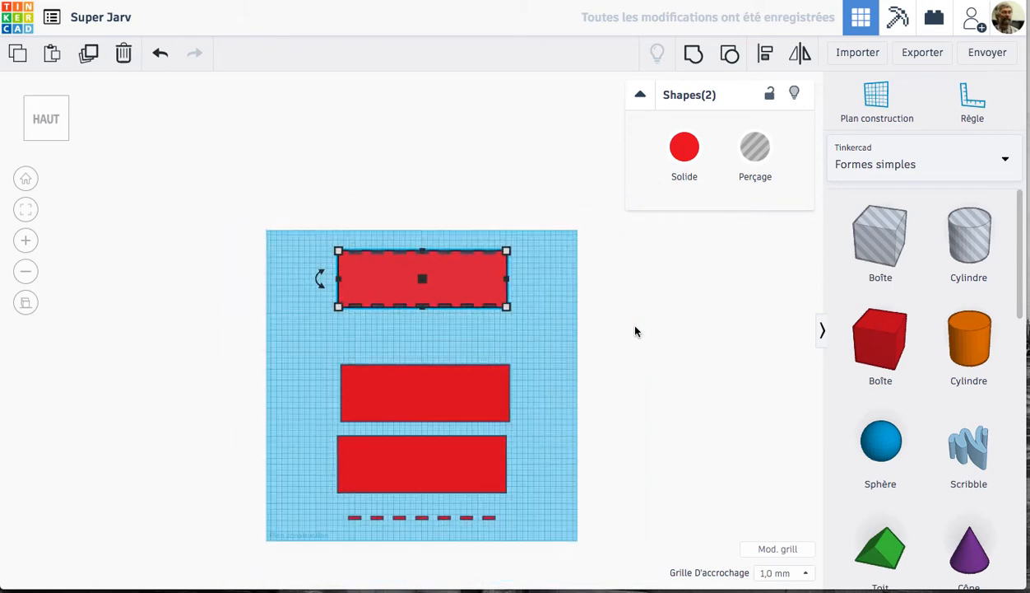
left_click(340, 512)
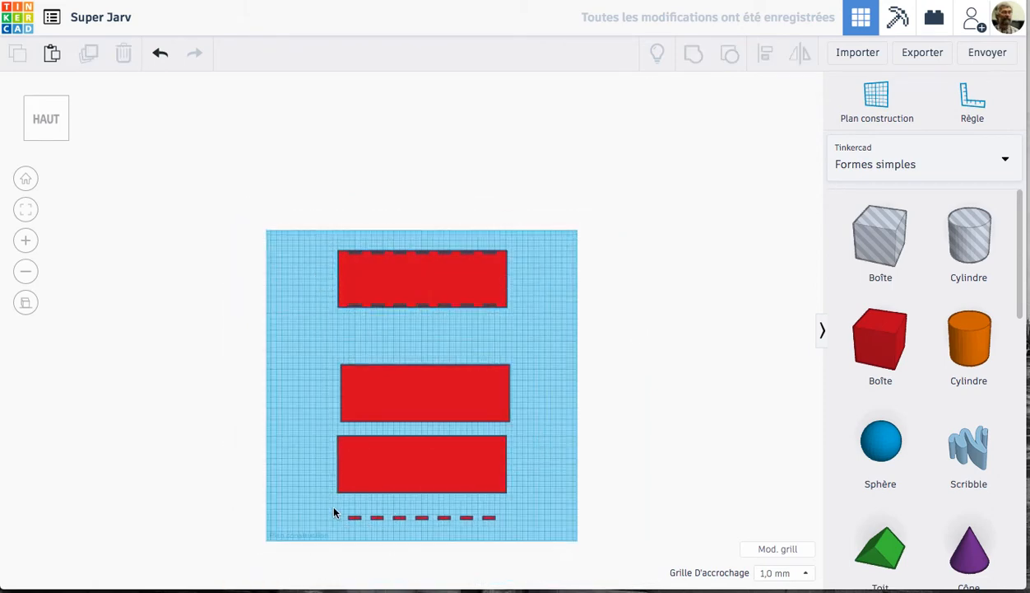
left_click_drag(335, 509, 535, 512)
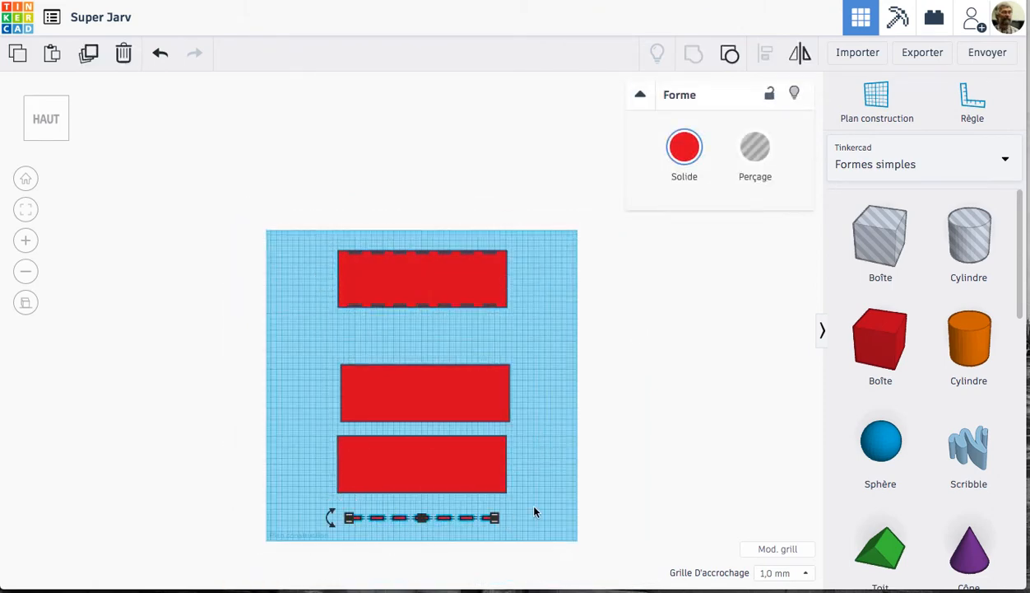
left_click(730, 55)
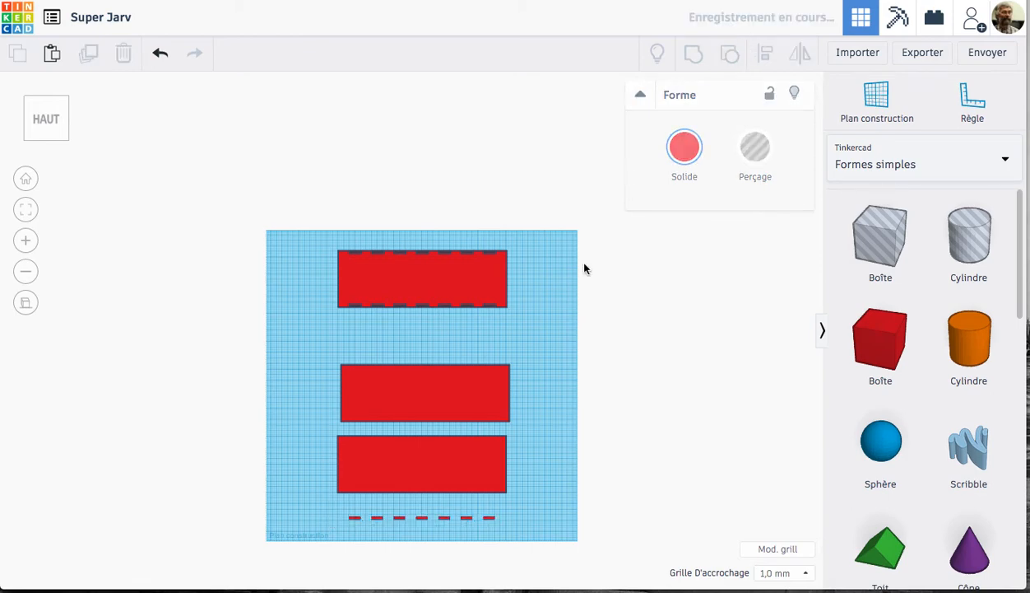
Group the two leftmost boxes of the front row and rotate the pair 90 degrees so it runs front to back.
left_click(412, 507)
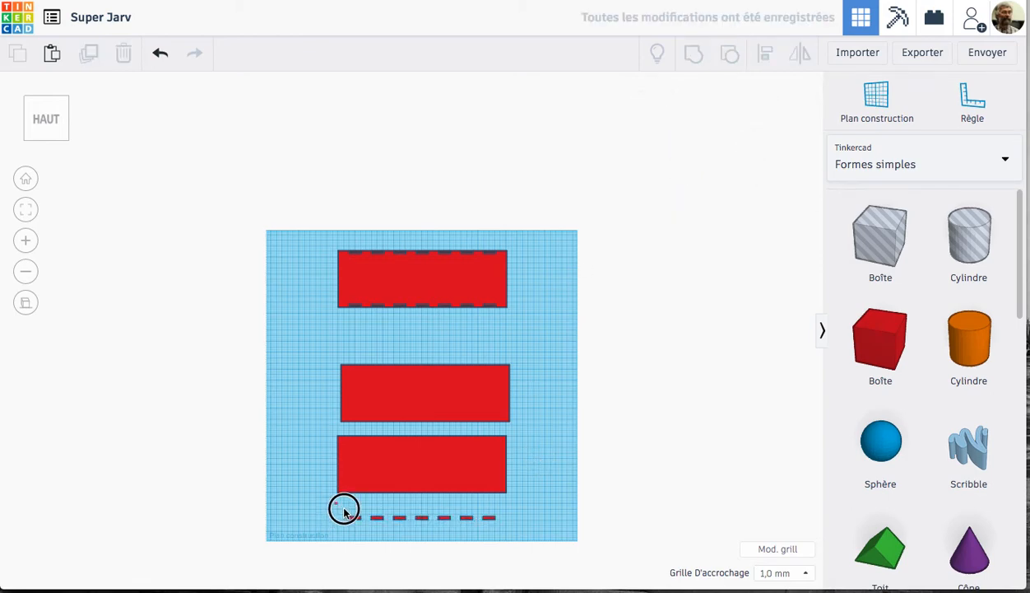
left_click_drag(344, 511, 376, 515)
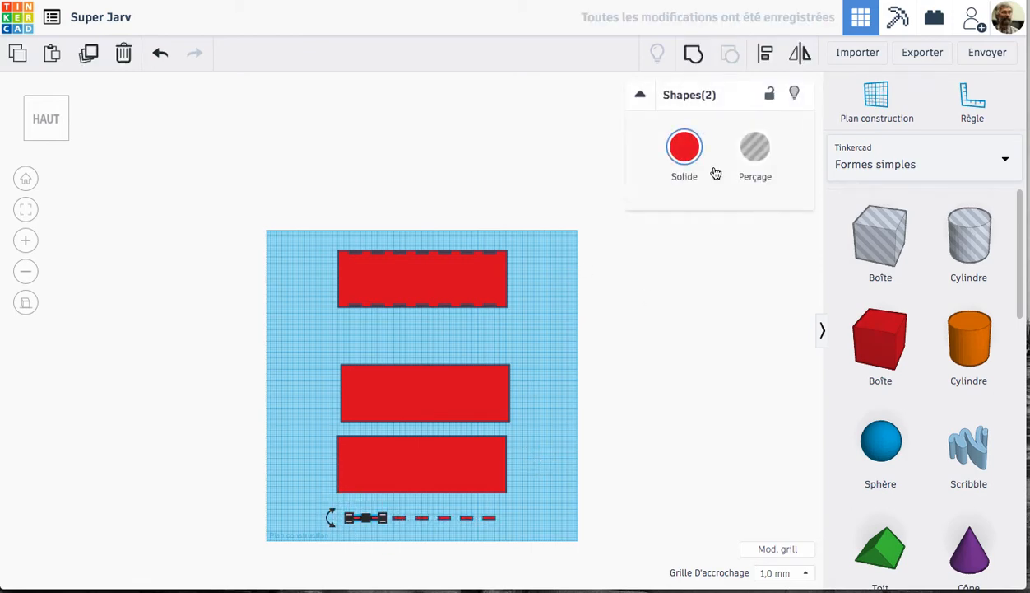
left_click(693, 56)
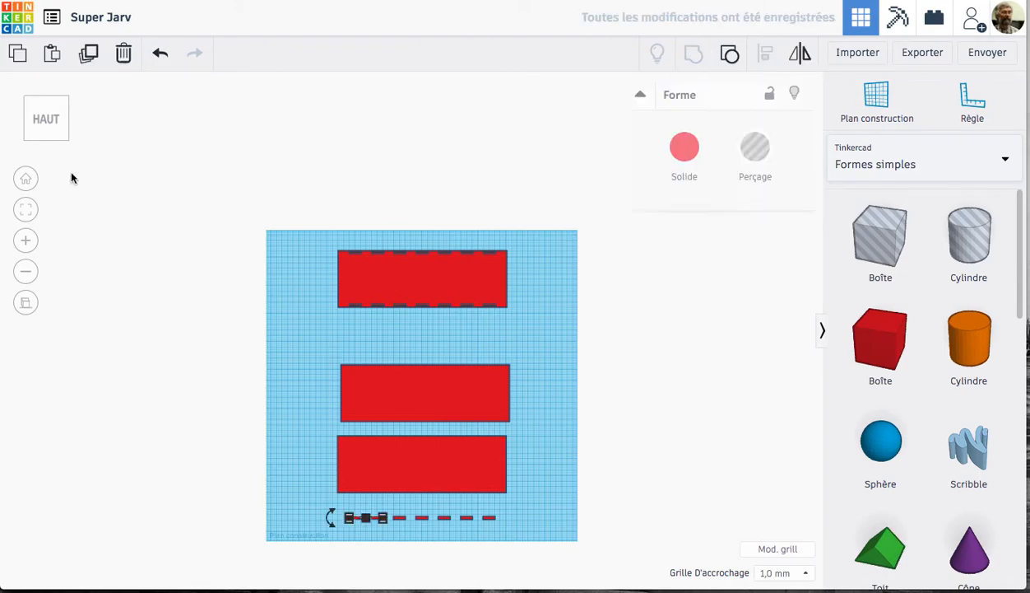
left_click(25, 209)
left_click_drag(183, 343, 418, 275)
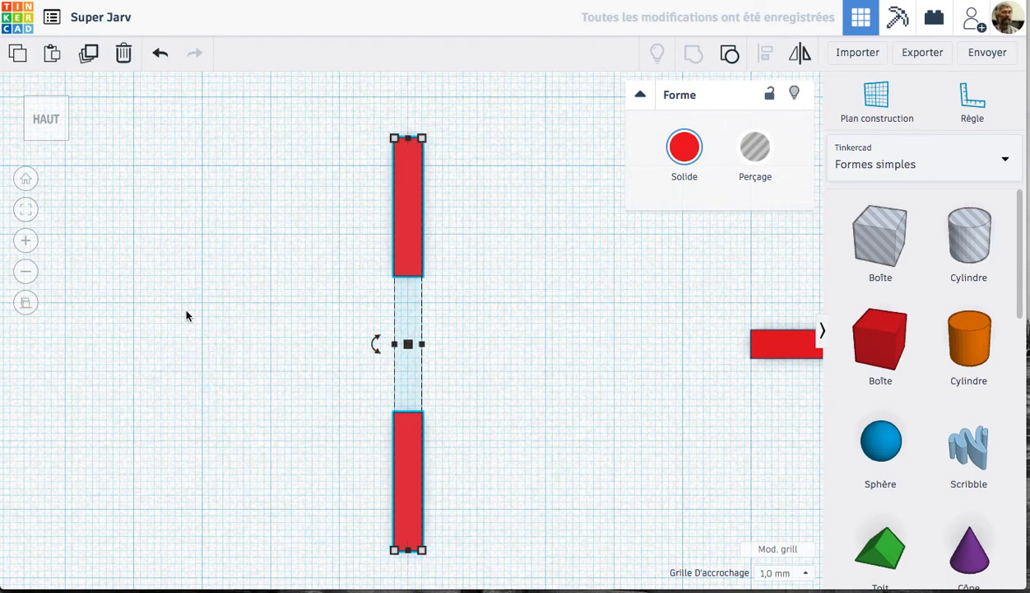
scroll(299, 309, "down", 5)
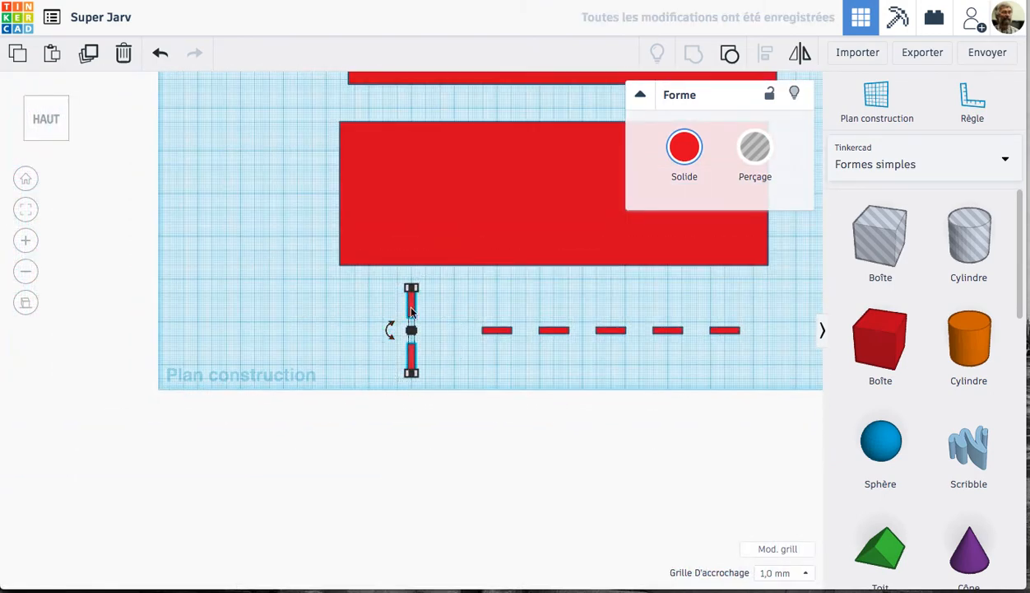
Move one rotated box pair left of the slabs and the other just past the front slab's right end.
left_click_drag(412, 311, 256, 104)
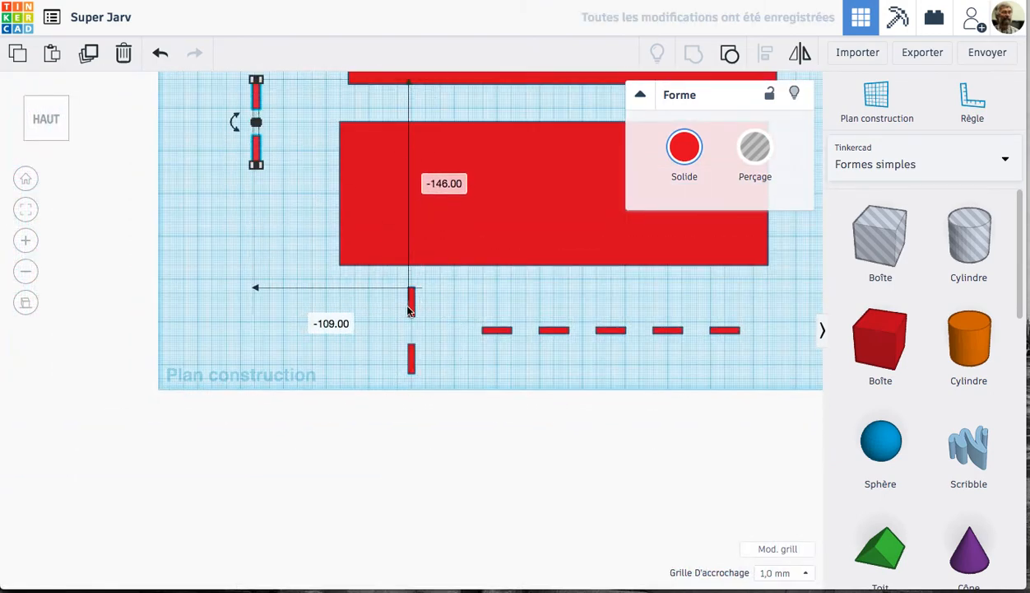
left_click_drag(412, 298, 800, 222)
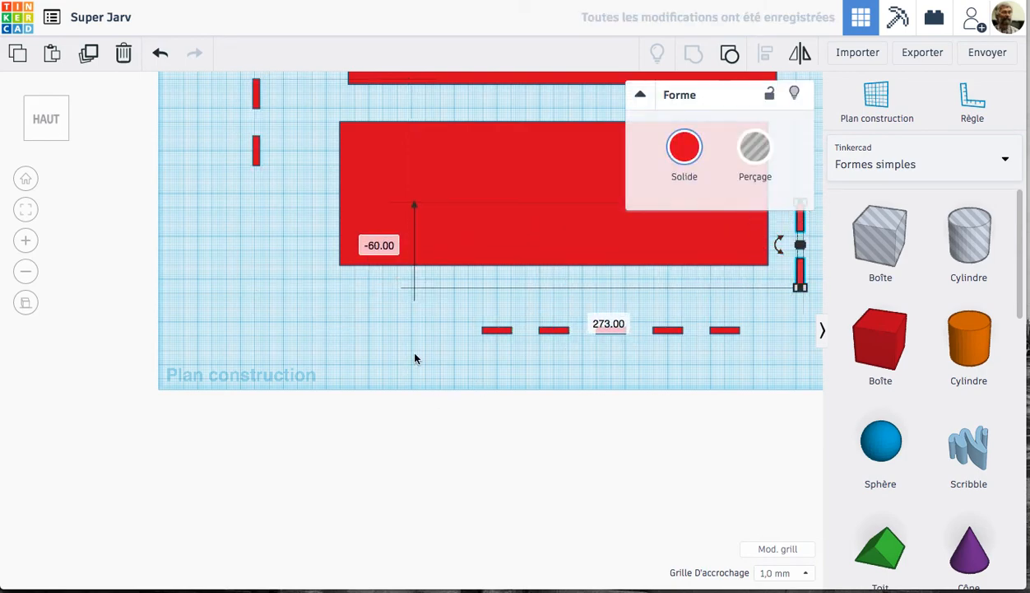
scroll(409, 345, "up", 2)
middle_click_drag(318, 521, 352, 459)
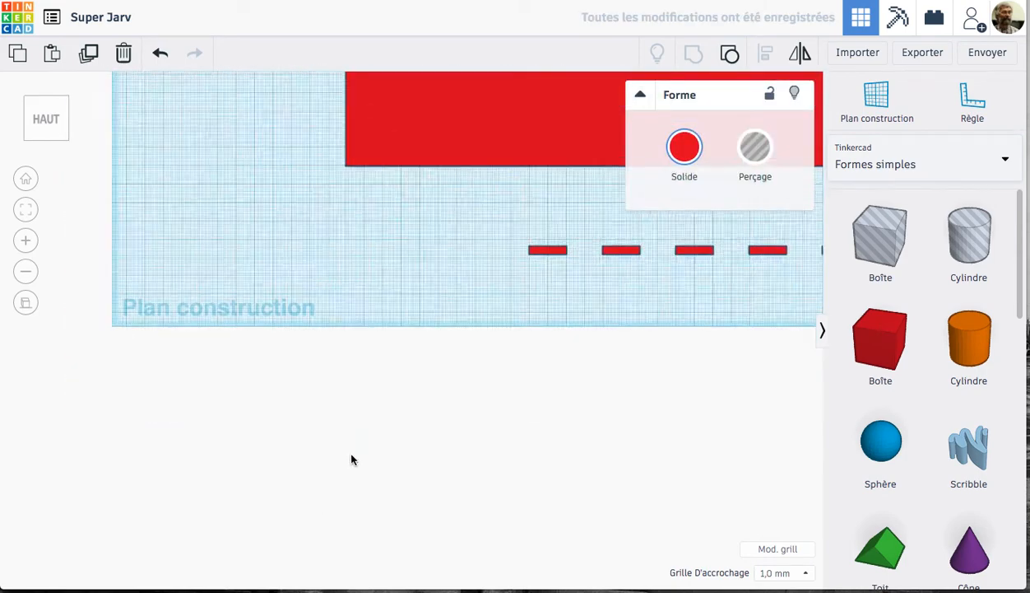
key("f")
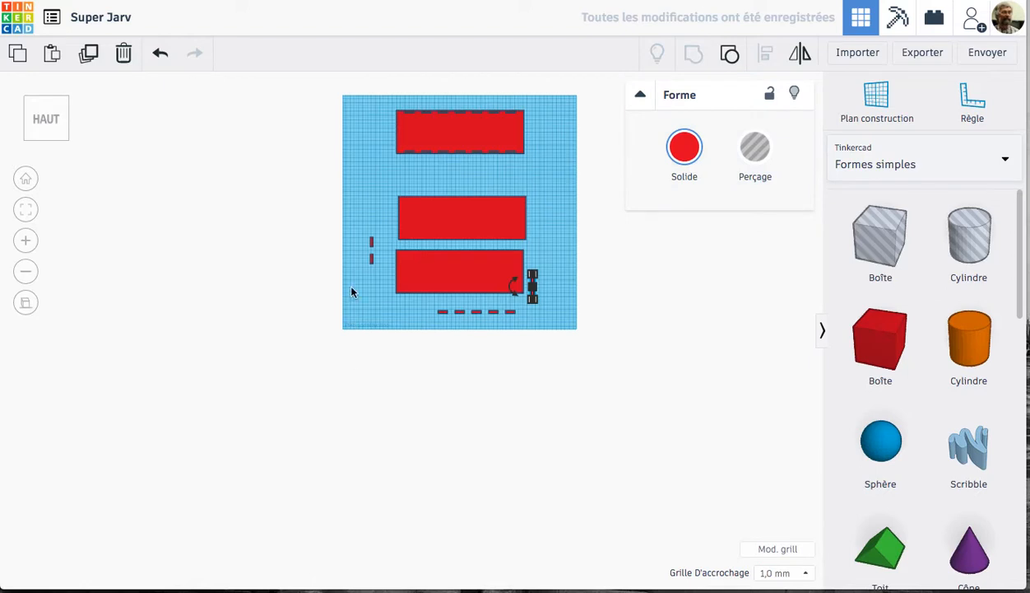
left_click(535, 286)
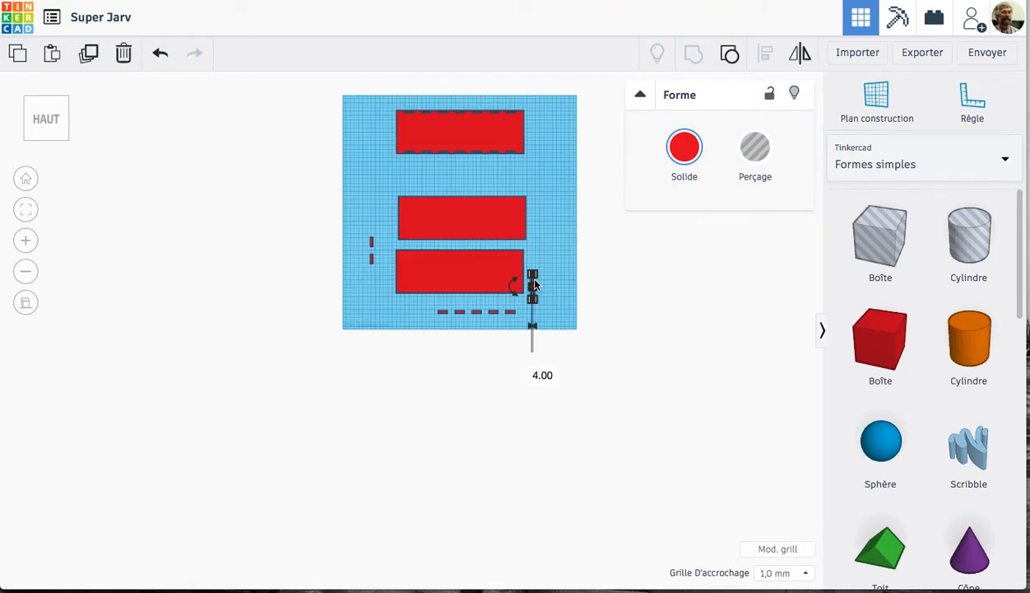
left_click_drag(535, 285, 582, 437)
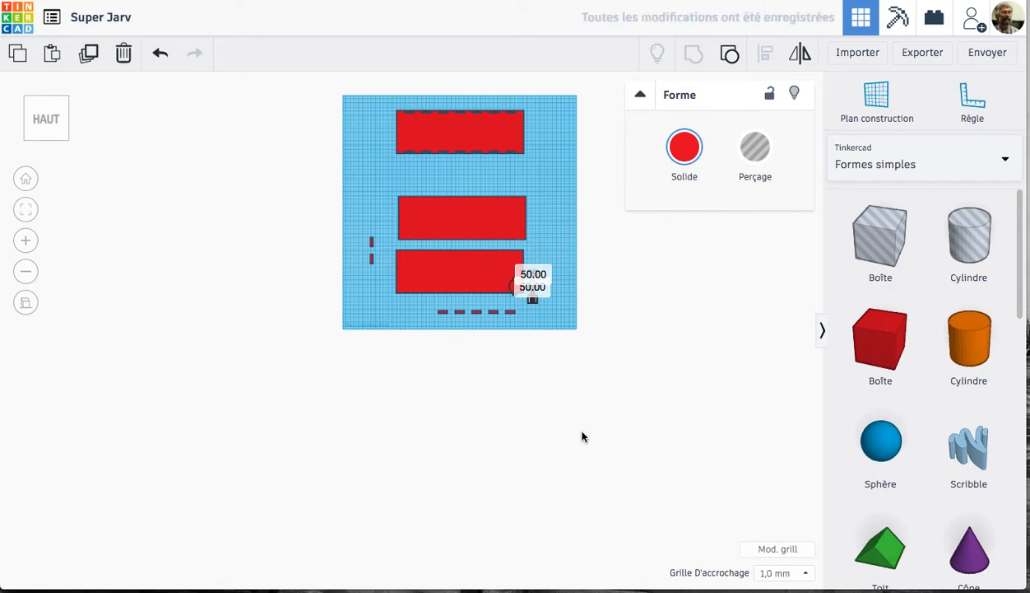
key("ctrl+z")
Move one box pair beside the rearmost slab's left end and the other out to the right, in front of that slab.
scroll(534, 291, "up", 3)
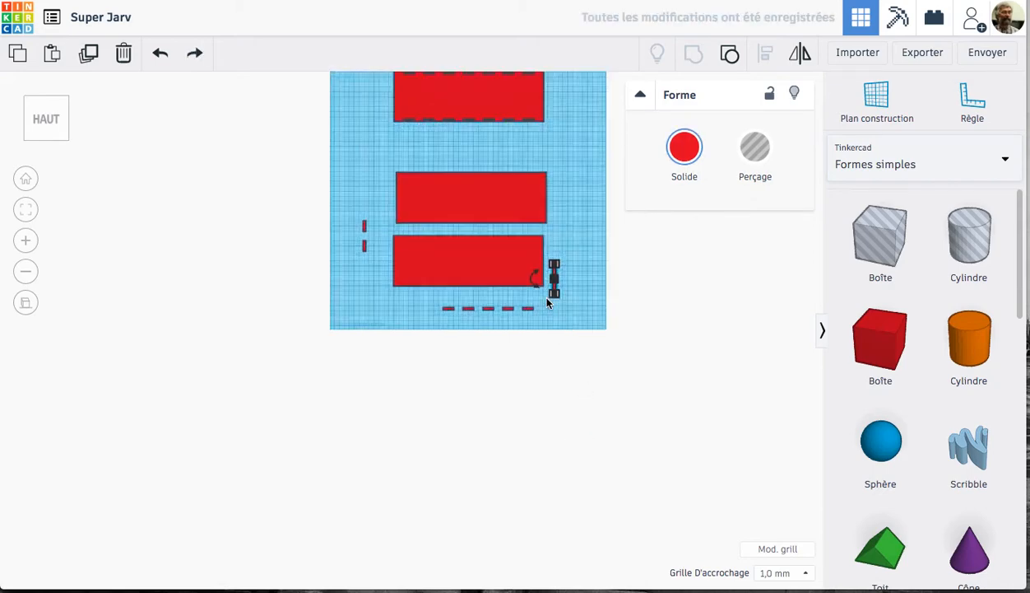
scroll(547, 302, "up", 2)
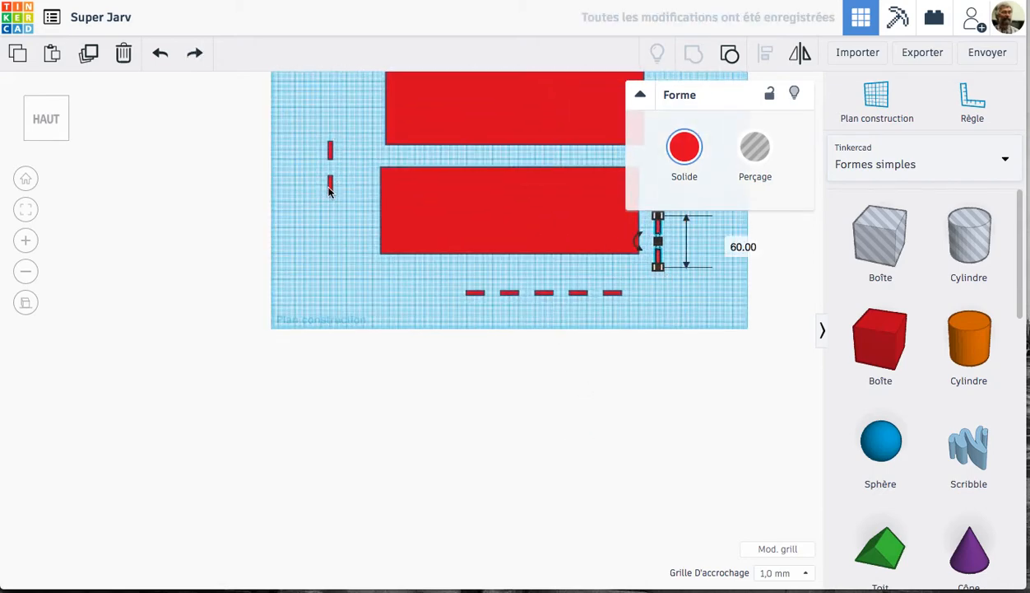
middle_click_drag(329, 189, 307, 418)
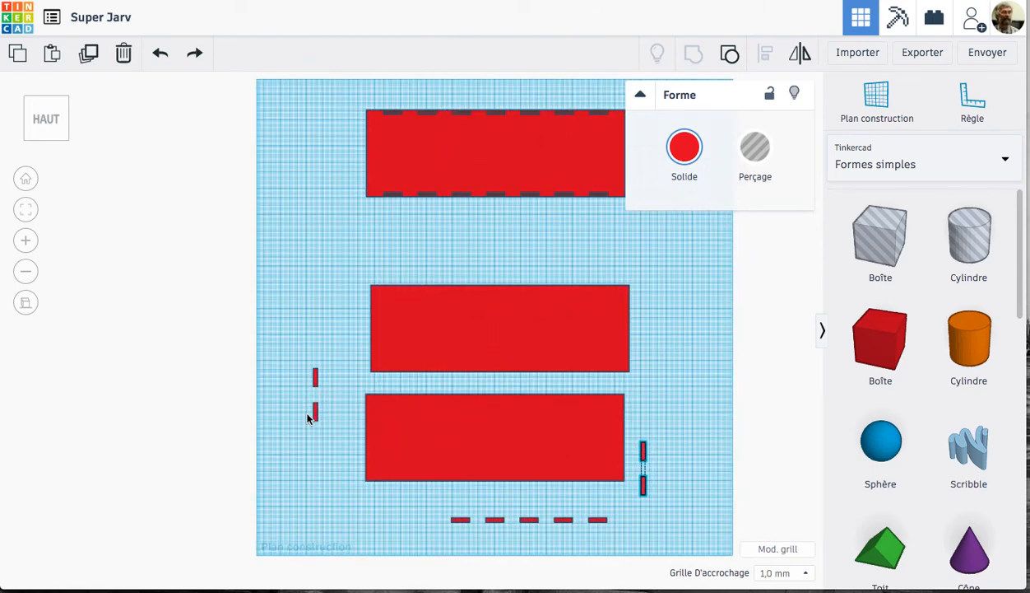
left_click_drag(314, 380, 318, 148)
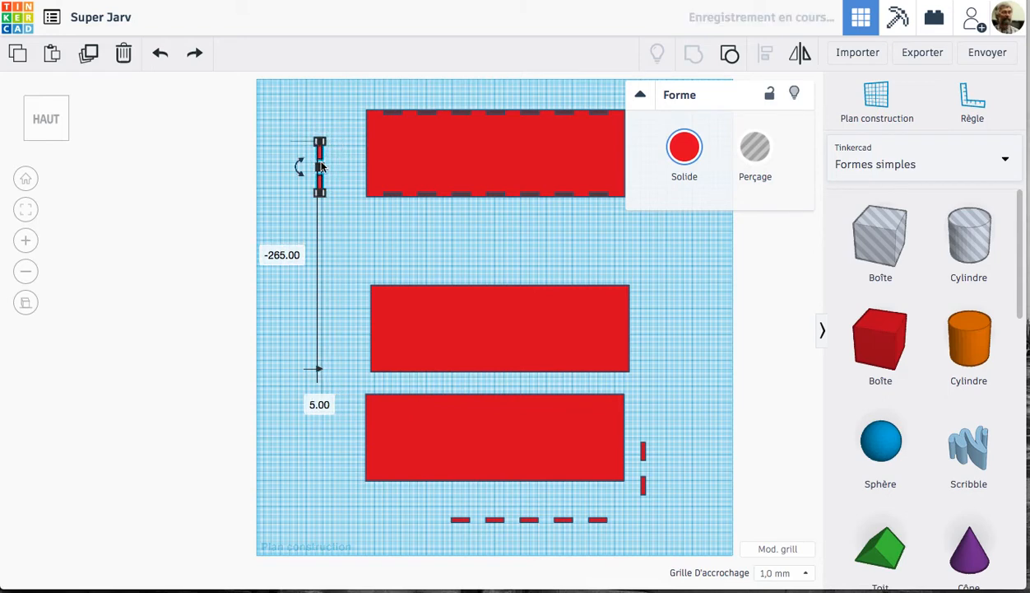
left_click_drag(634, 449, 681, 381)
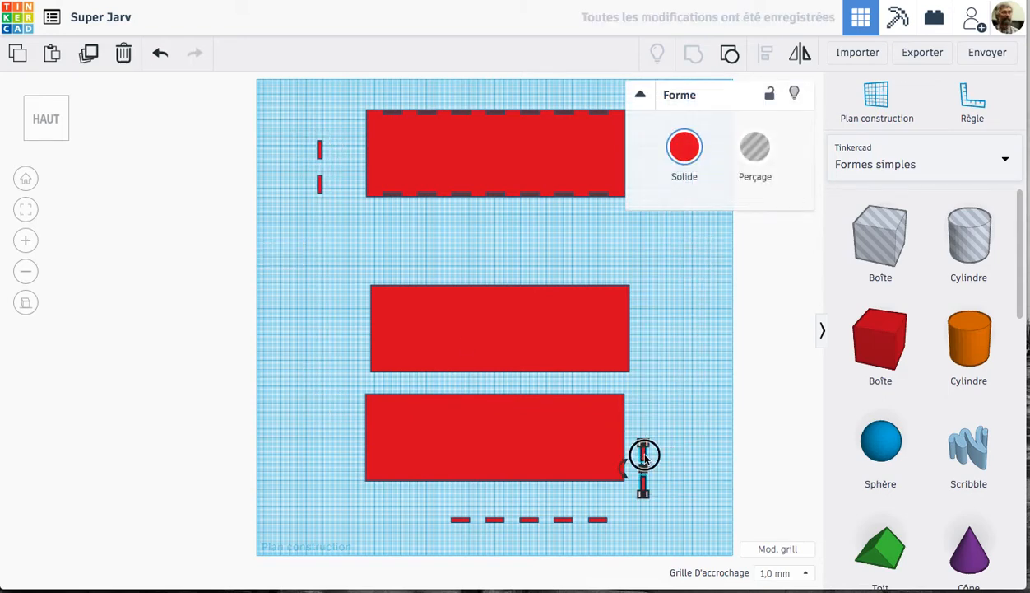
left_click_drag(644, 455, 703, 230)
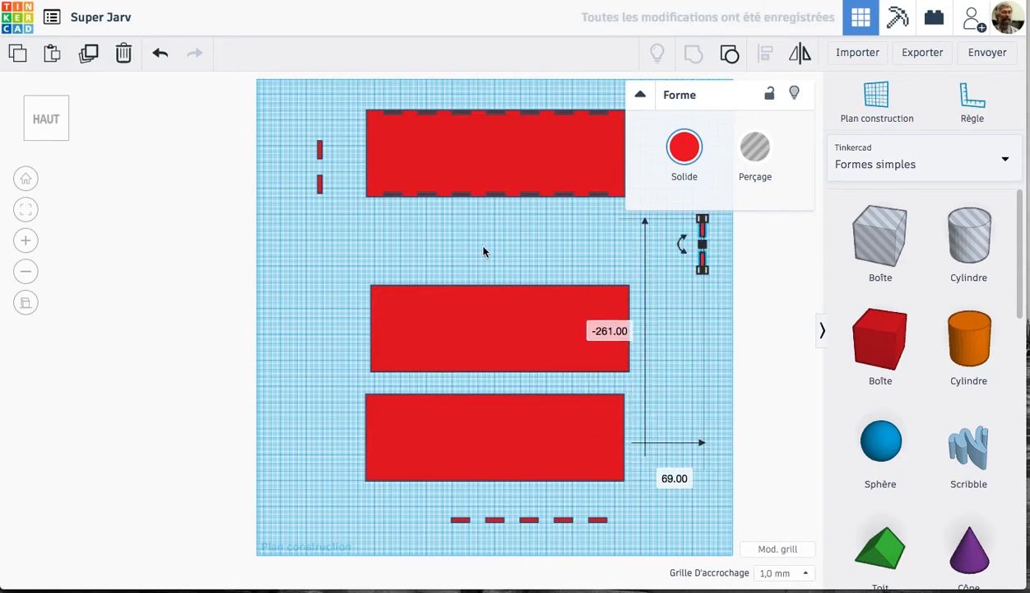
Turn the box pair beside the rearmost slab's left end into a hole.
scroll(483, 251, "down", 3)
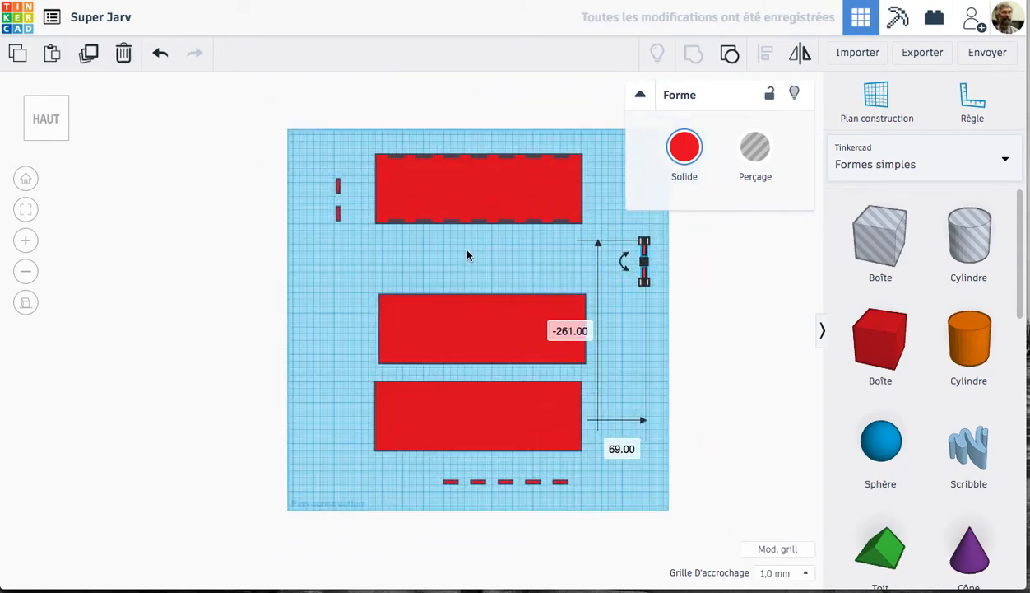
middle_click_drag(466, 255, 314, 311)
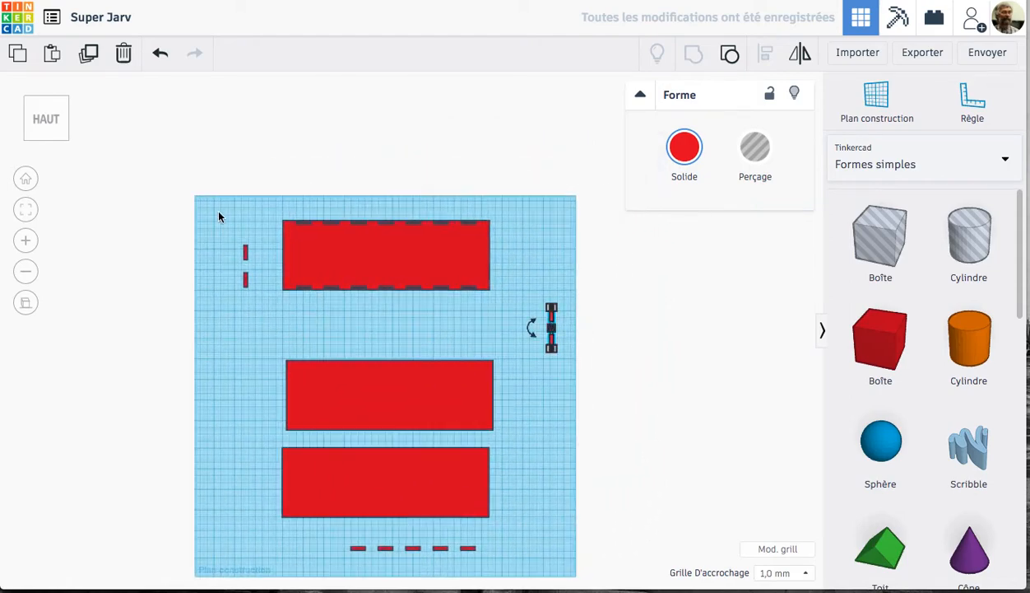
left_click_drag(272, 241, 354, 341)
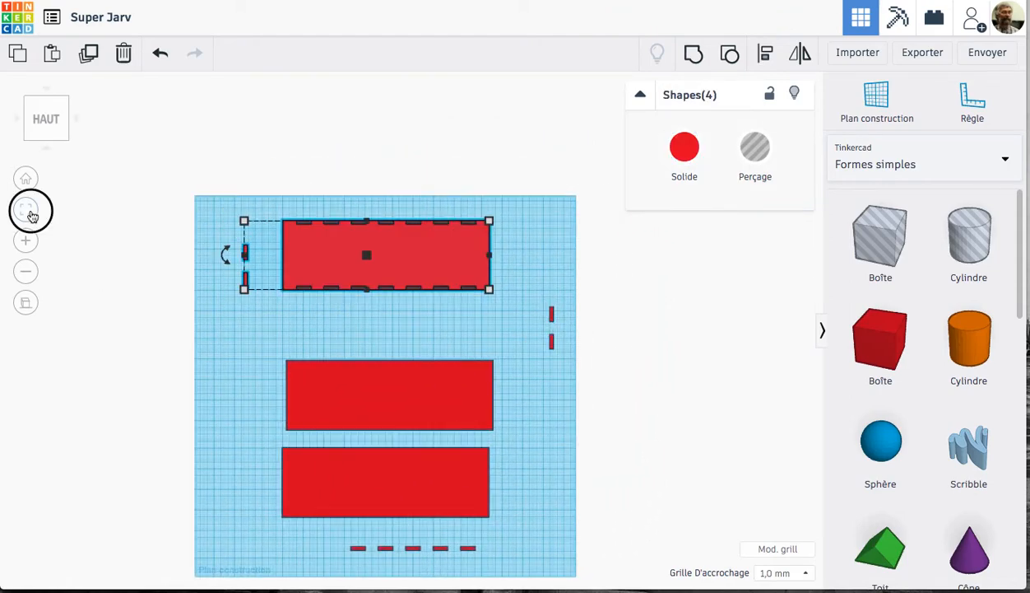
left_click(31, 214)
left_click(226, 444)
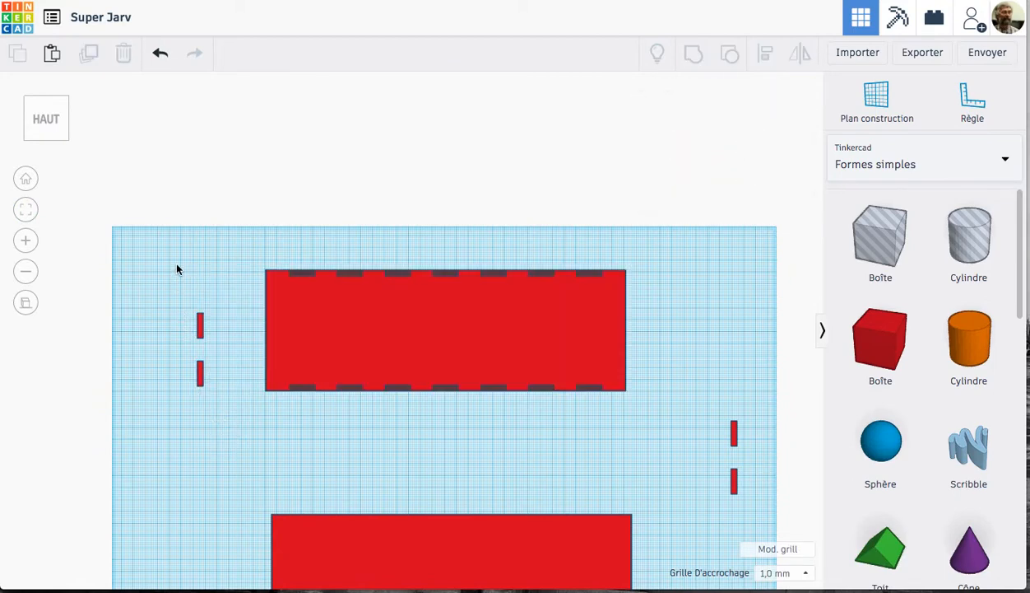
left_click_drag(178, 254, 223, 333)
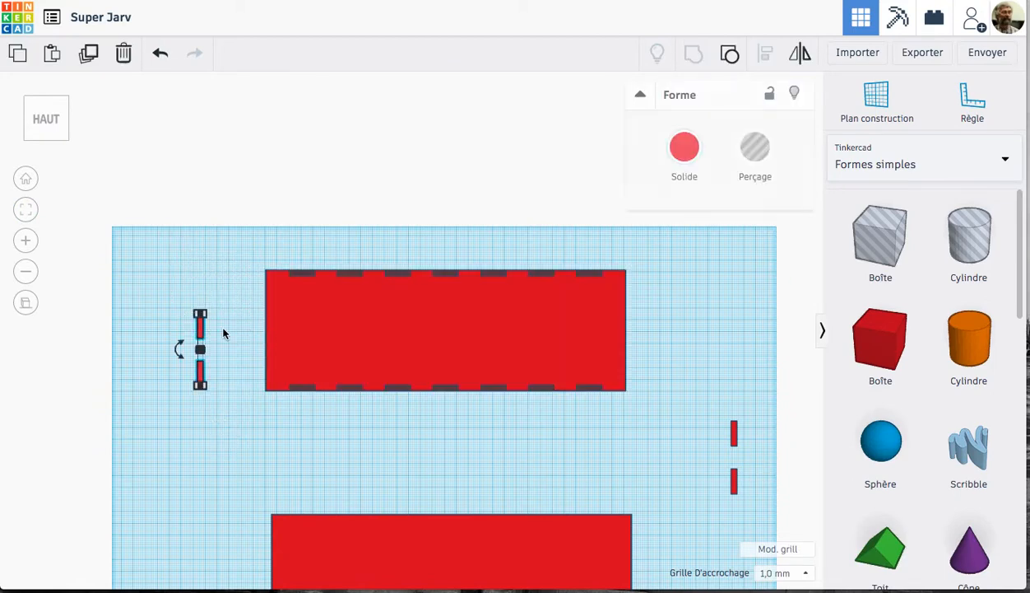
left_click(755, 148)
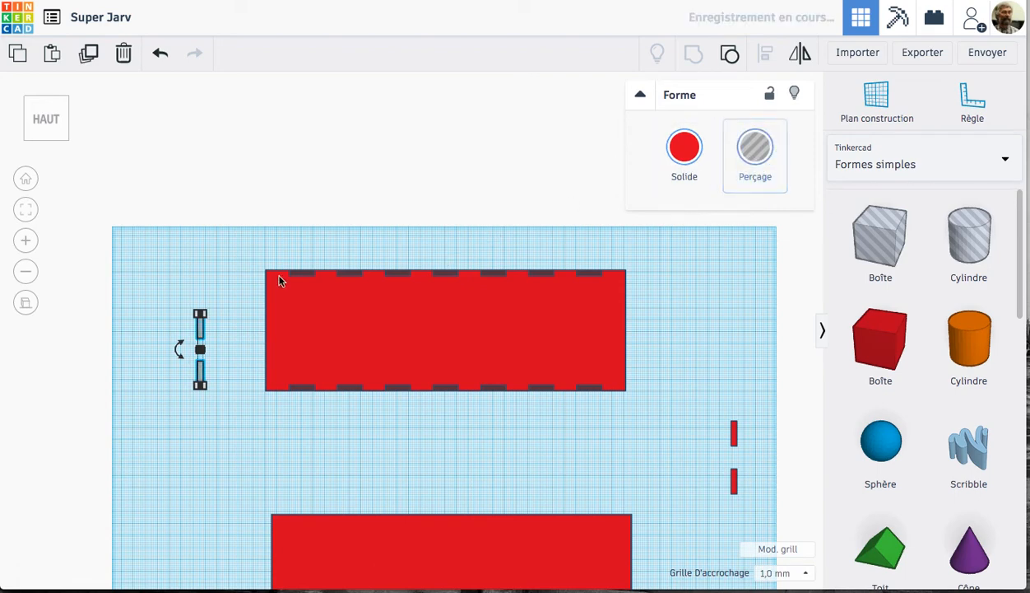
Align the left hole pair with the rearmost slab as reference, centred across its width and flush with its left end.
left_click(167, 252)
left_click_drag(165, 249, 274, 417)
left_click(765, 52)
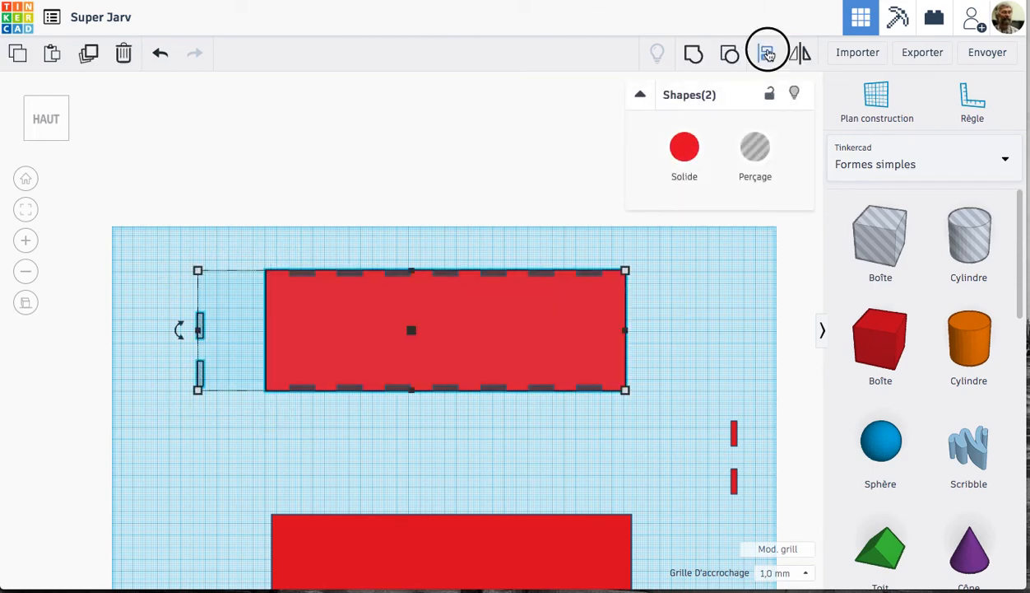
left_click(450, 332)
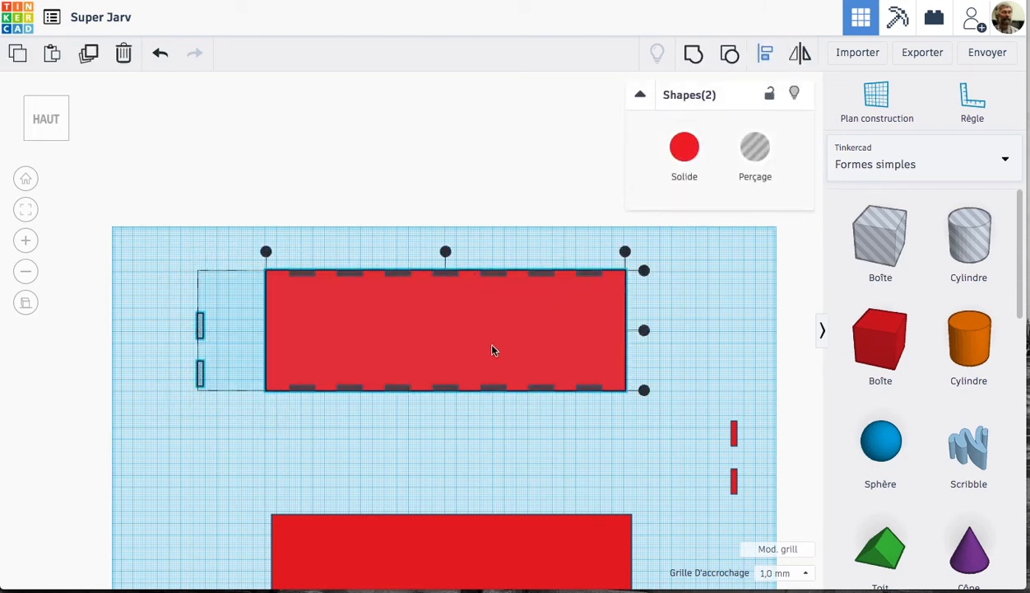
left_click(645, 332)
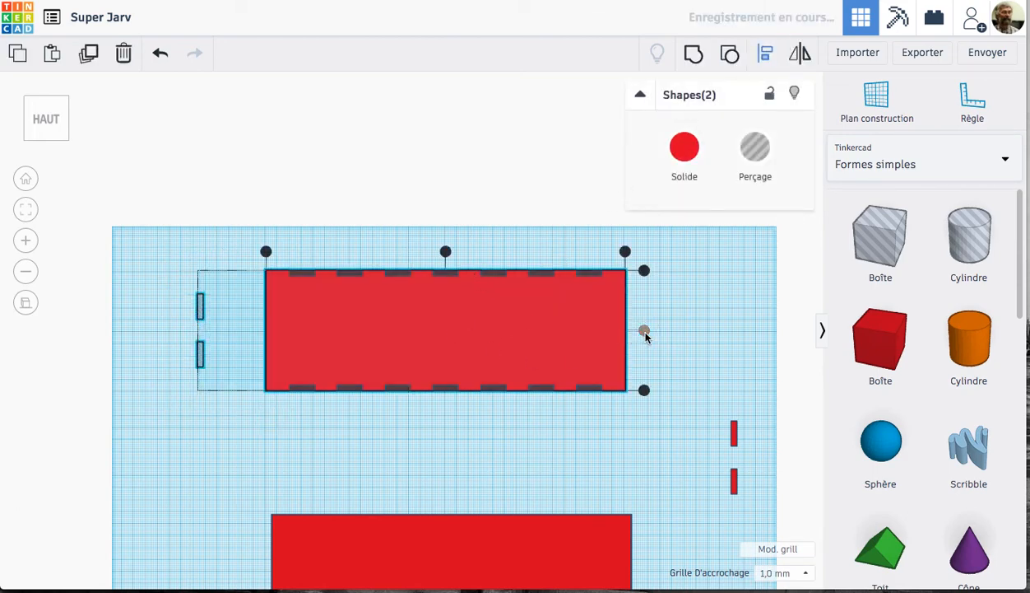
left_click(266, 252)
left_click(652, 451)
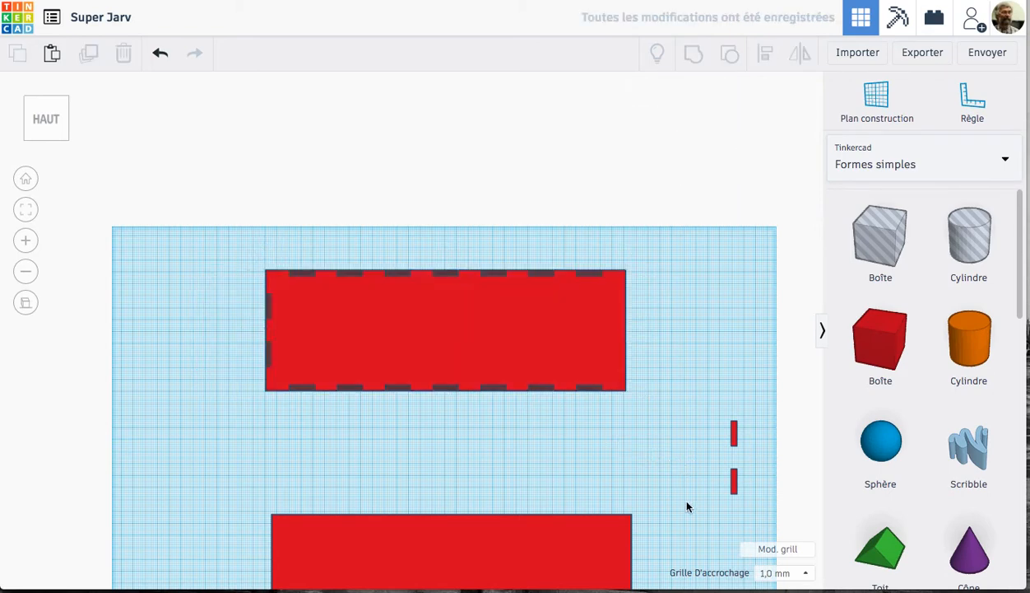
Align the right box pair with the rearmost slab as reference, centred across its width and flush with its right end.
left_click_drag(757, 512, 623, 384)
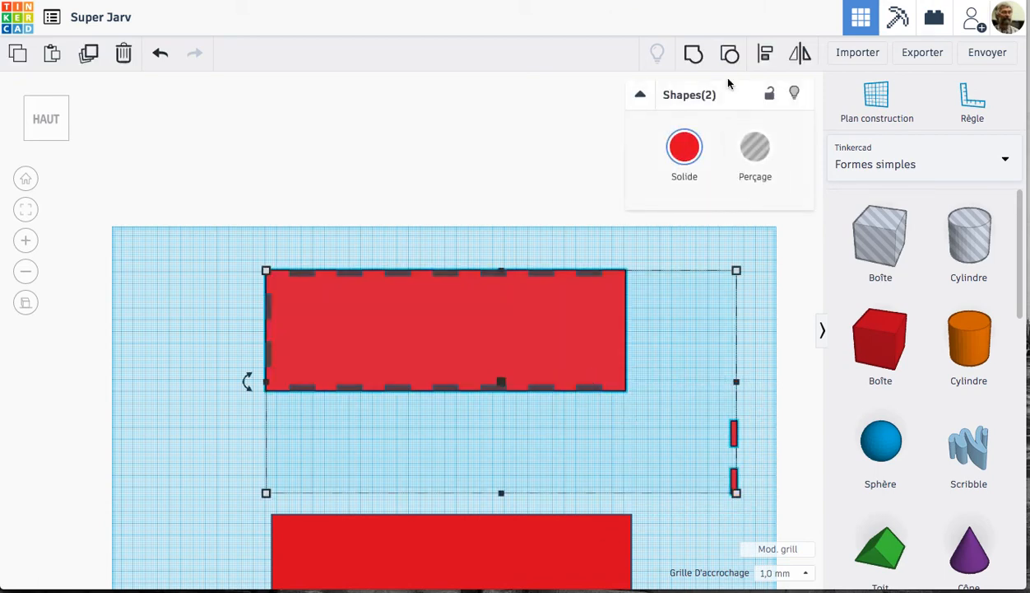
left_click(763, 58)
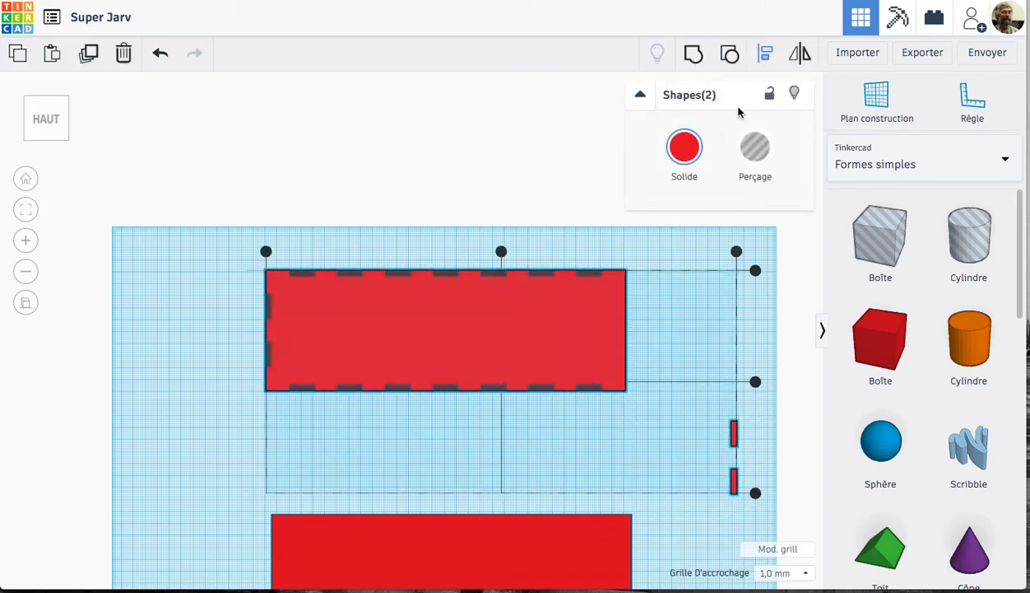
left_click(509, 327)
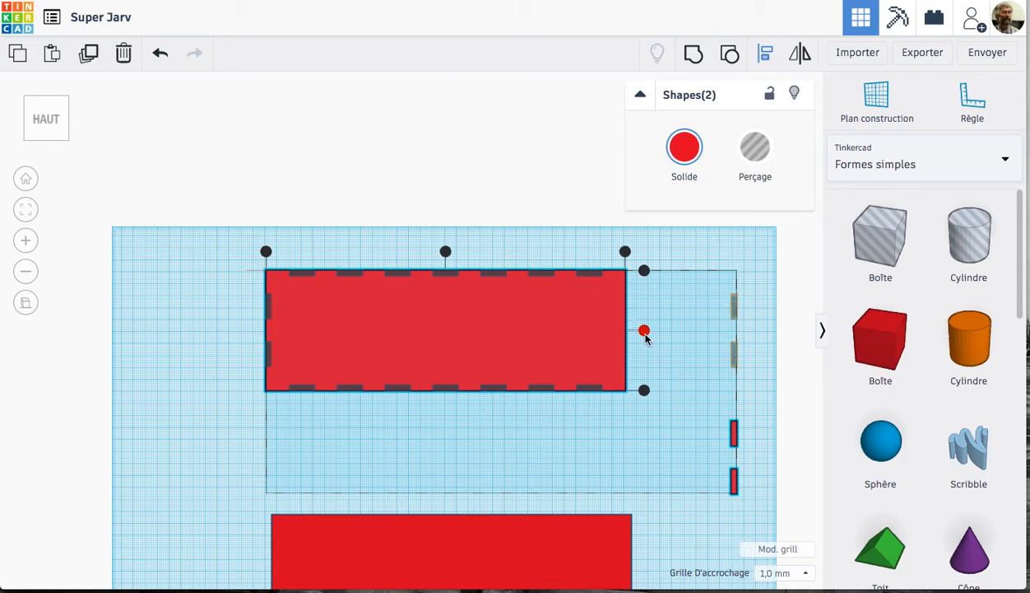
left_click(644, 332)
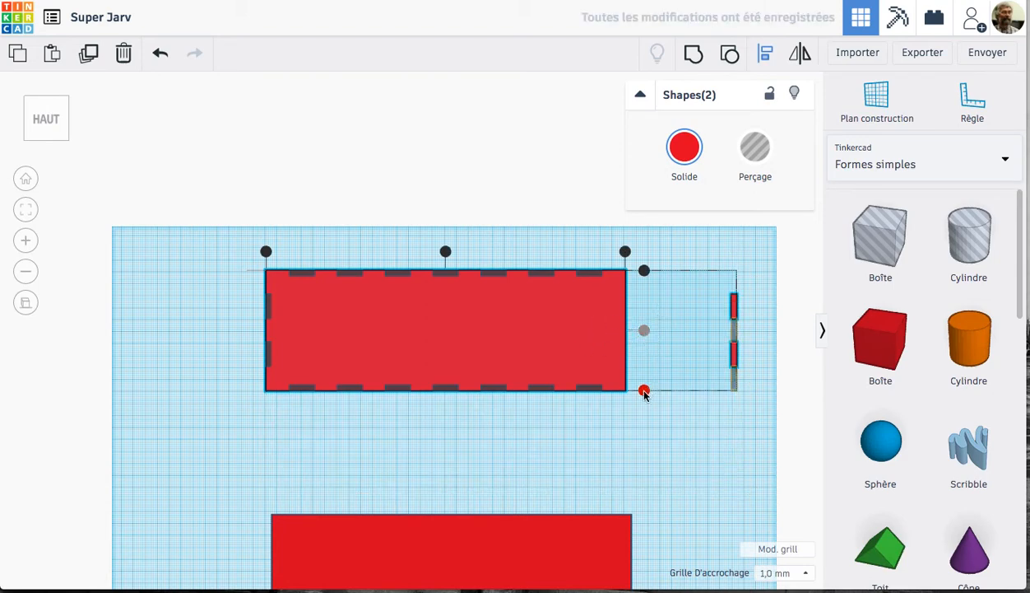
left_click(626, 252)
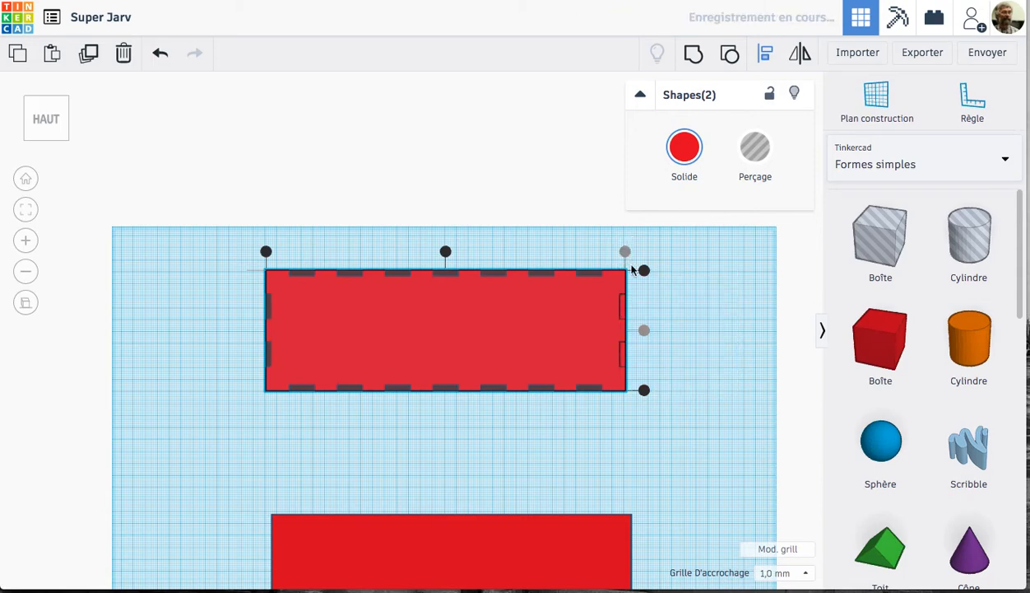
left_click(713, 346)
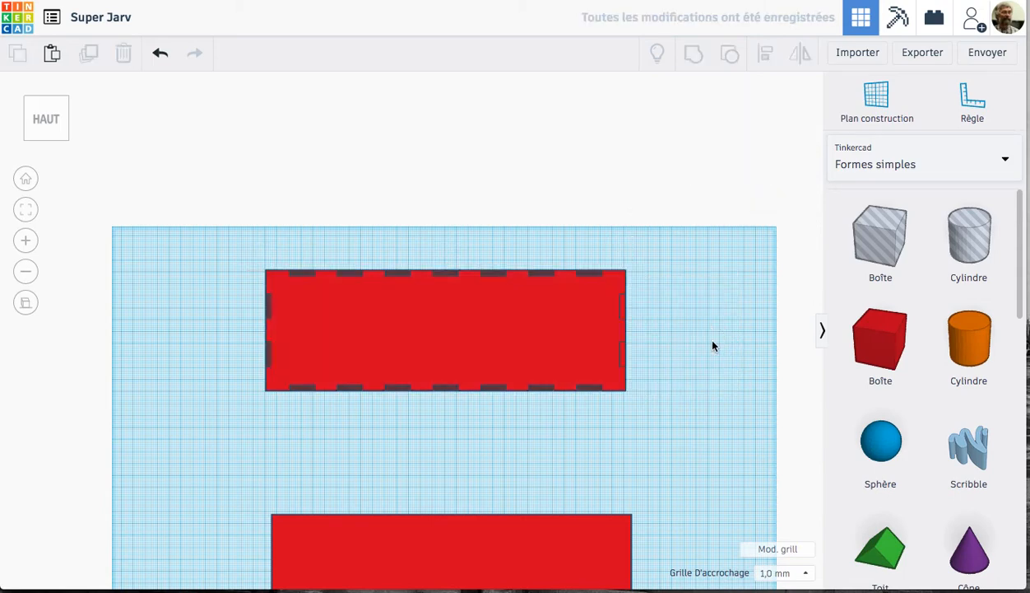
Turn the box pair at the rearmost slab's right end into a hole.
left_click(623, 313)
left_click(755, 148)
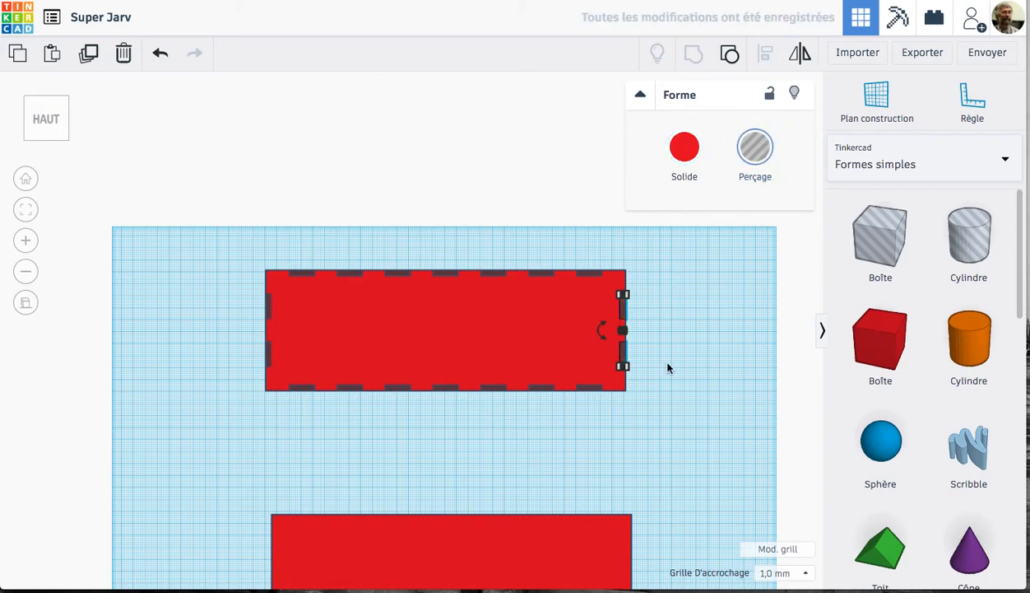
left_click(667, 439)
Group the rearmost slab with its four sets of holes to cut notches along all its edges.
left_click_drag(573, 390, 205, 239)
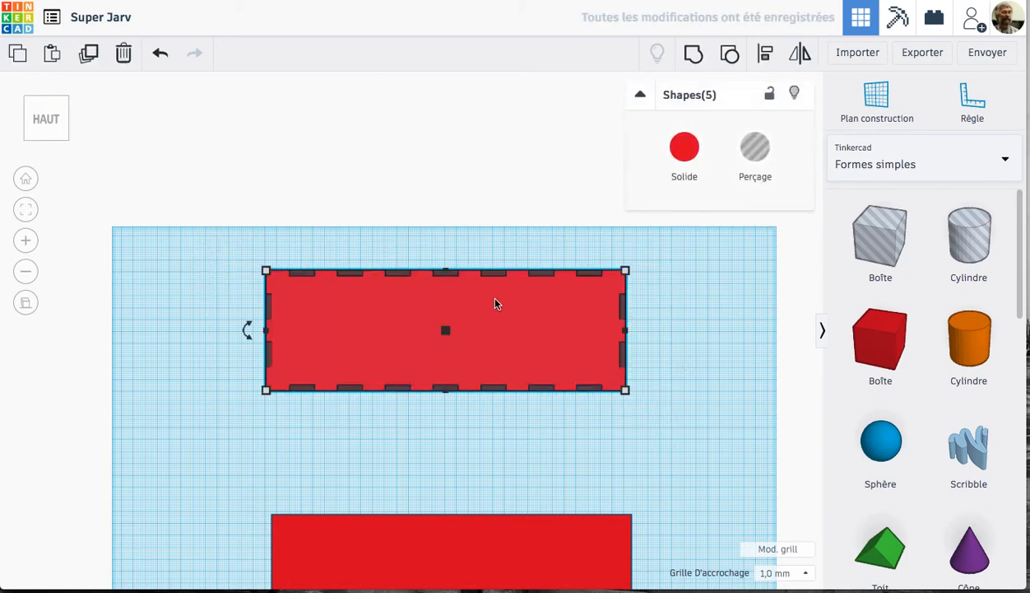
left_click(694, 55)
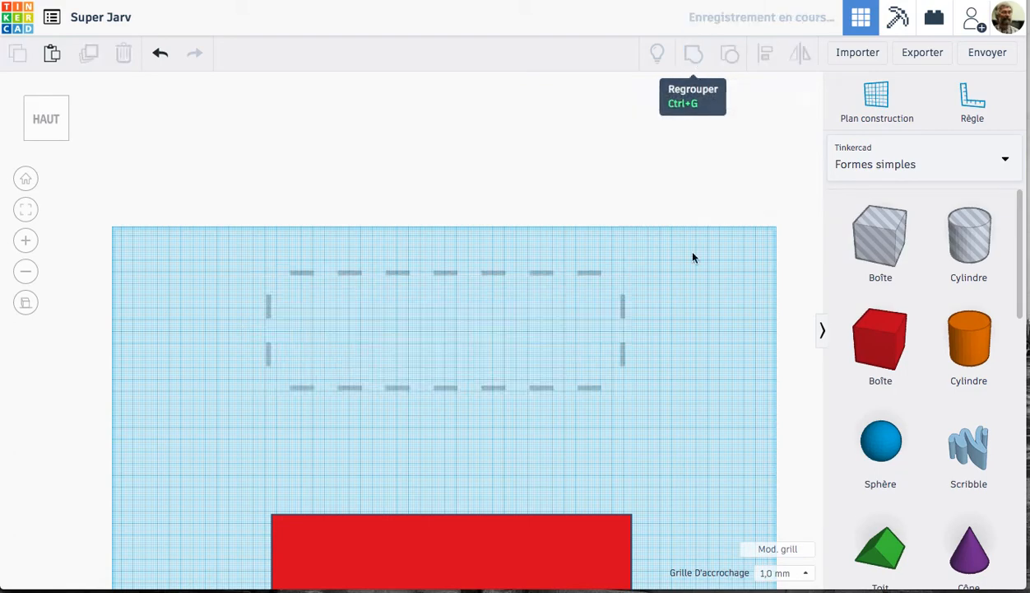
left_click(717, 355)
Set the middle plain slab's length to 50 mm, then move it to the left edge of the workplane.
scroll(718, 360, "down", 5)
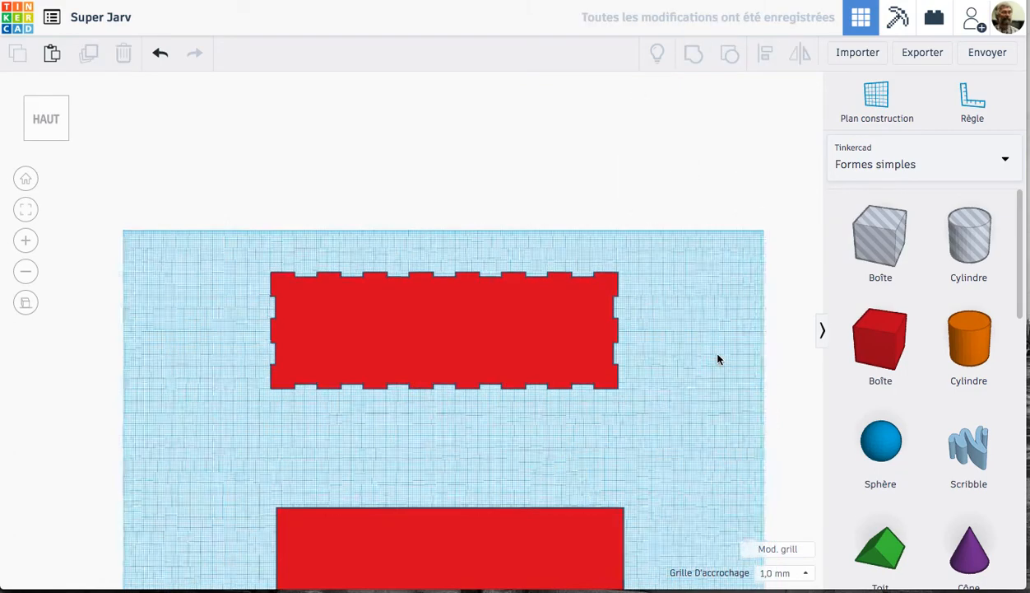
middle_click_drag(527, 434, 582, 295)
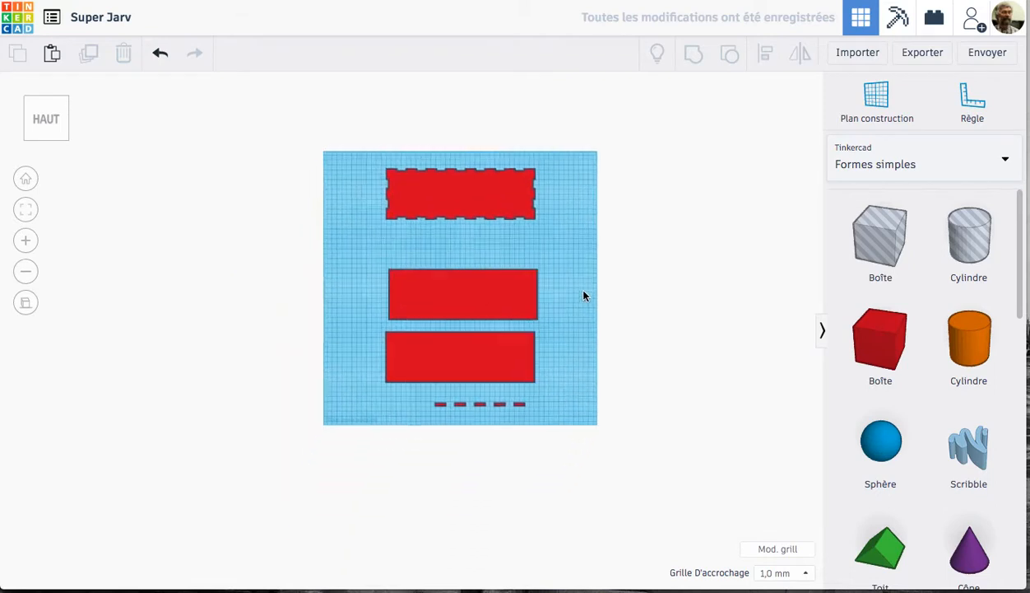
left_click(453, 280)
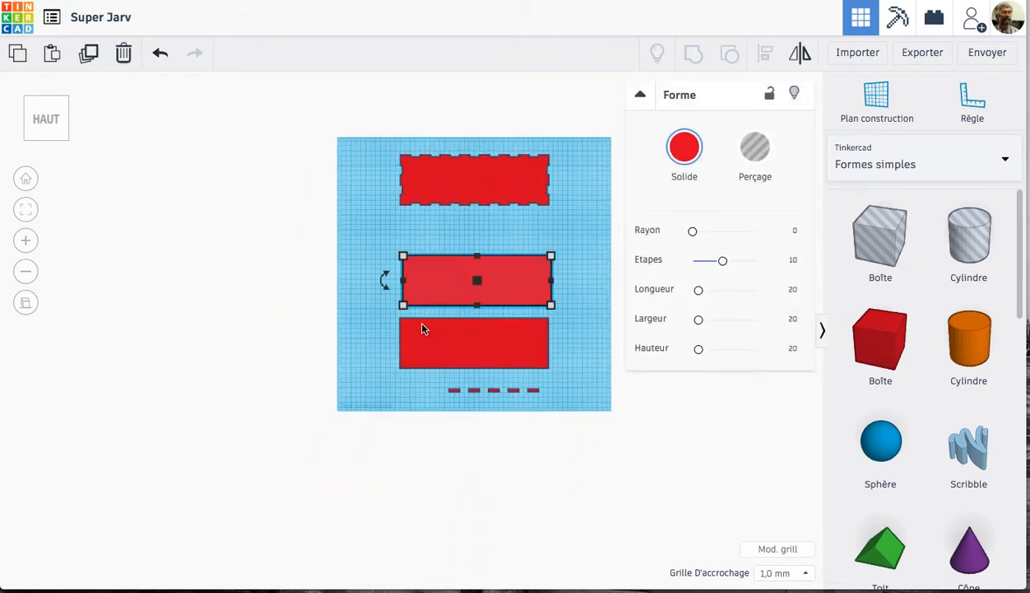
mouse_move(402, 307)
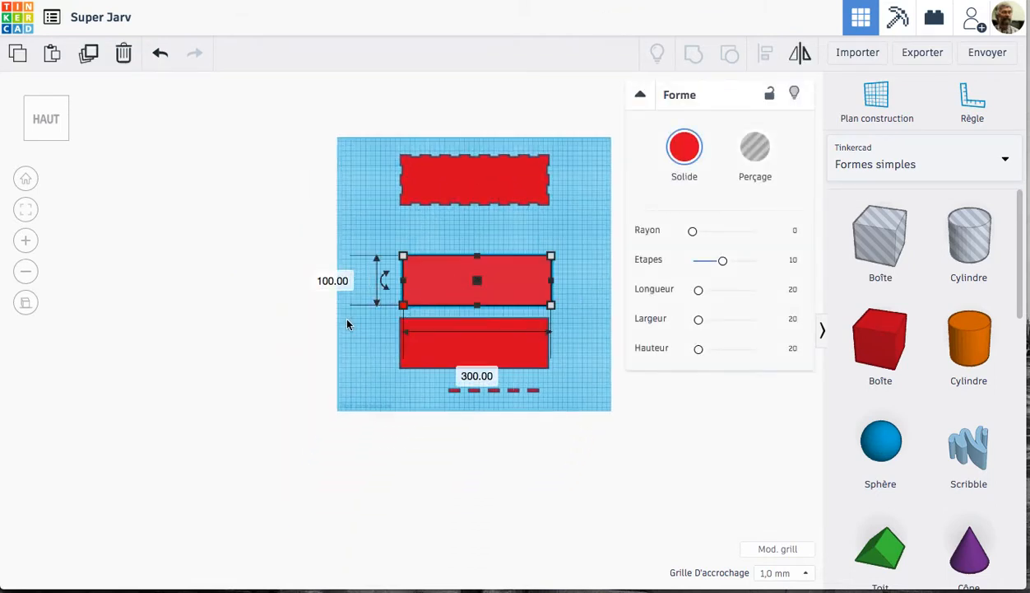
left_click(477, 376)
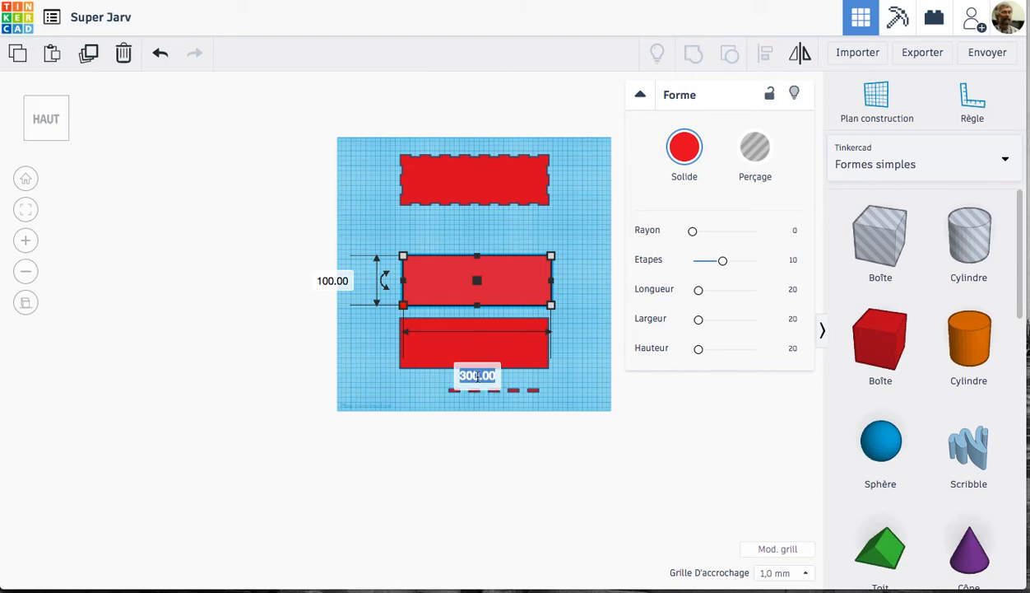
key("Return")
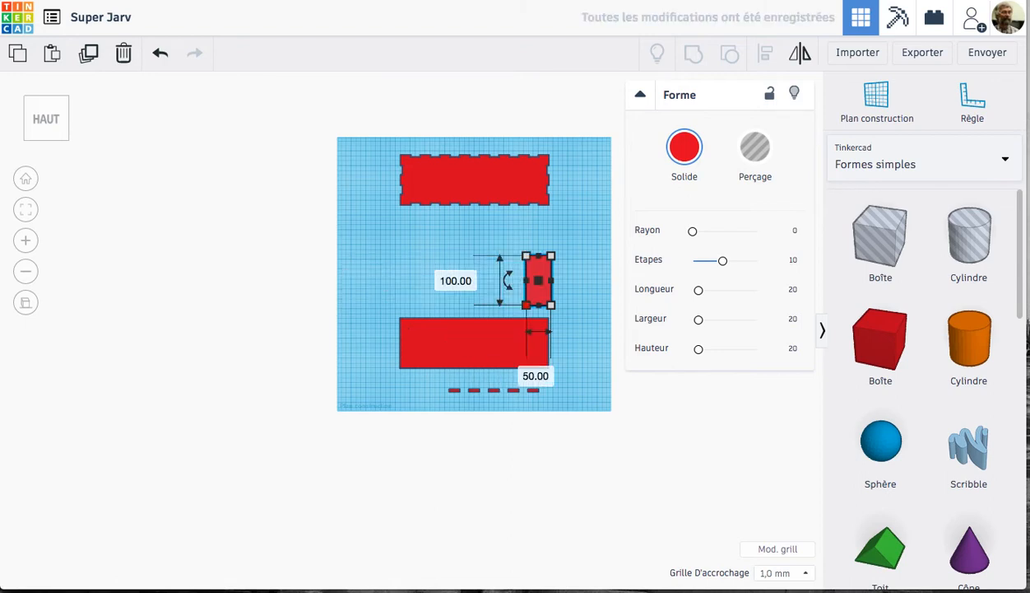
left_click_drag(534, 302, 363, 272)
Set the width of the remaining plain 300 mm slab to 50 mm.
left_click(511, 349)
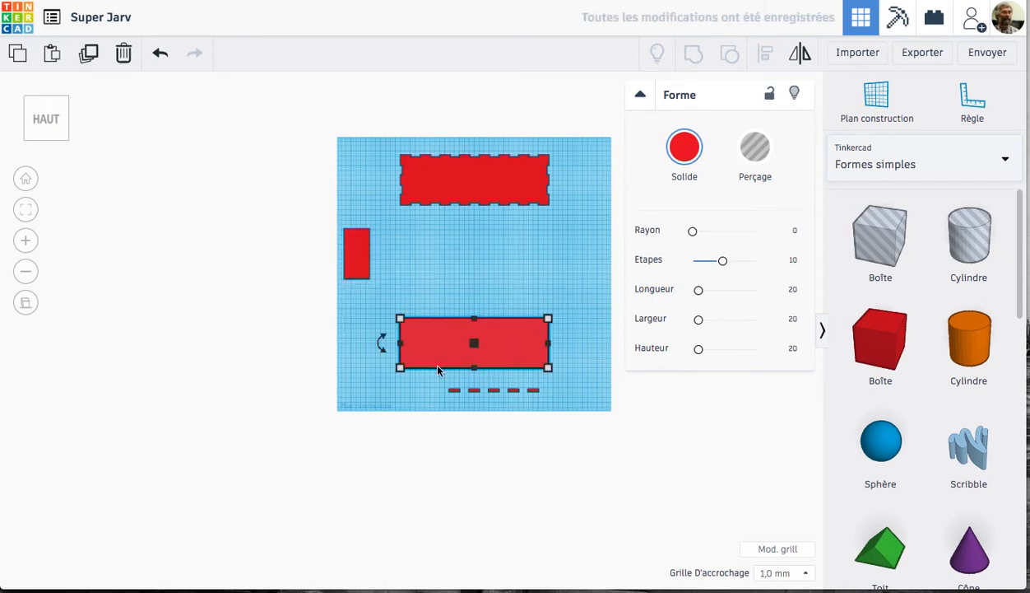
left_click(324, 343)
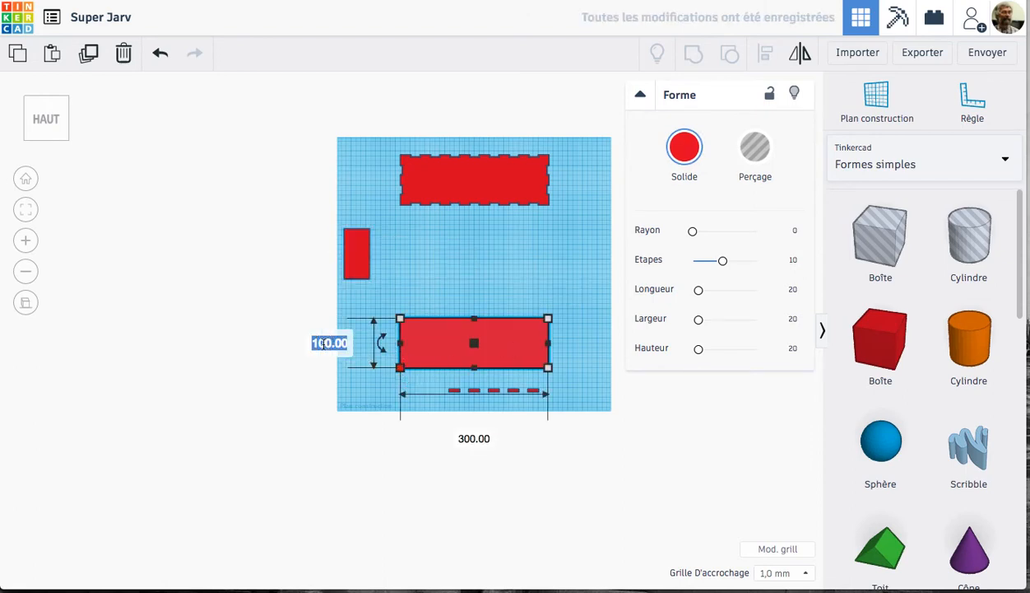
type("50")
key("Return")
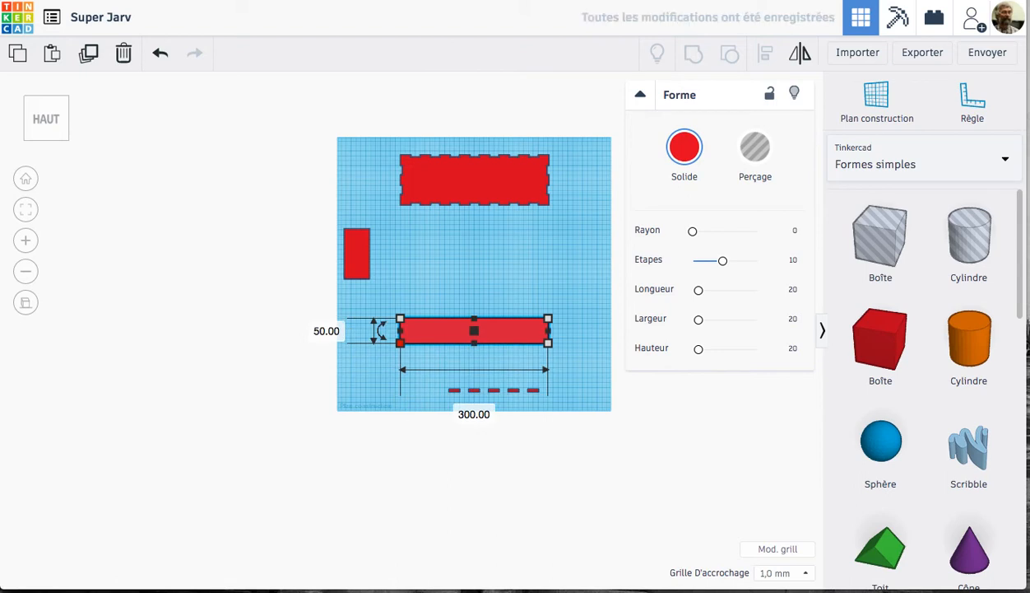
left_click(387, 309)
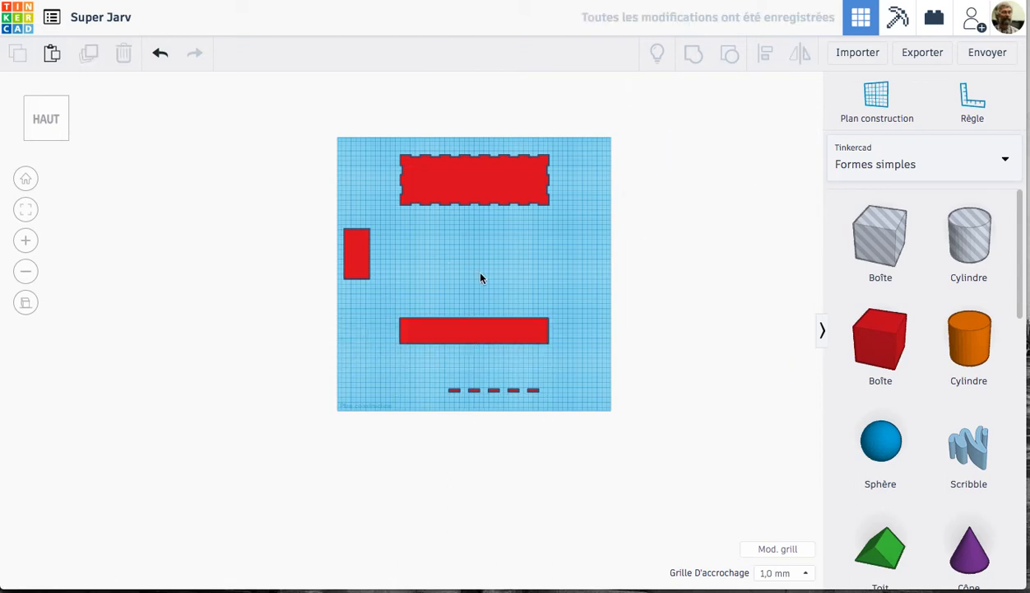
Duplicate the notched panel and place the copy about 148 mm in front of the original.
left_click(489, 182)
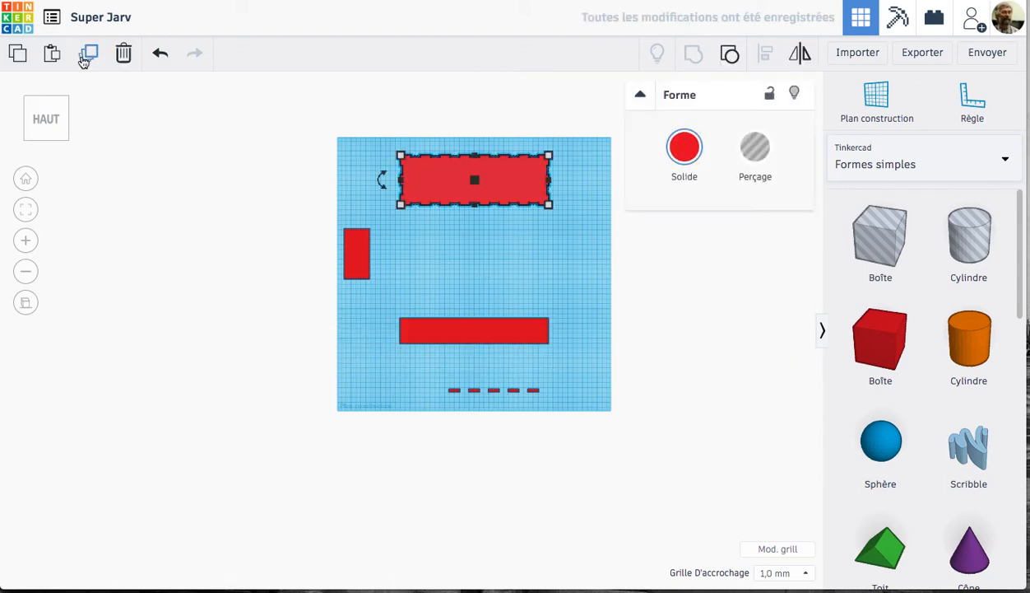
key("ctrl+d")
left_click_drag(536, 184, 528, 255)
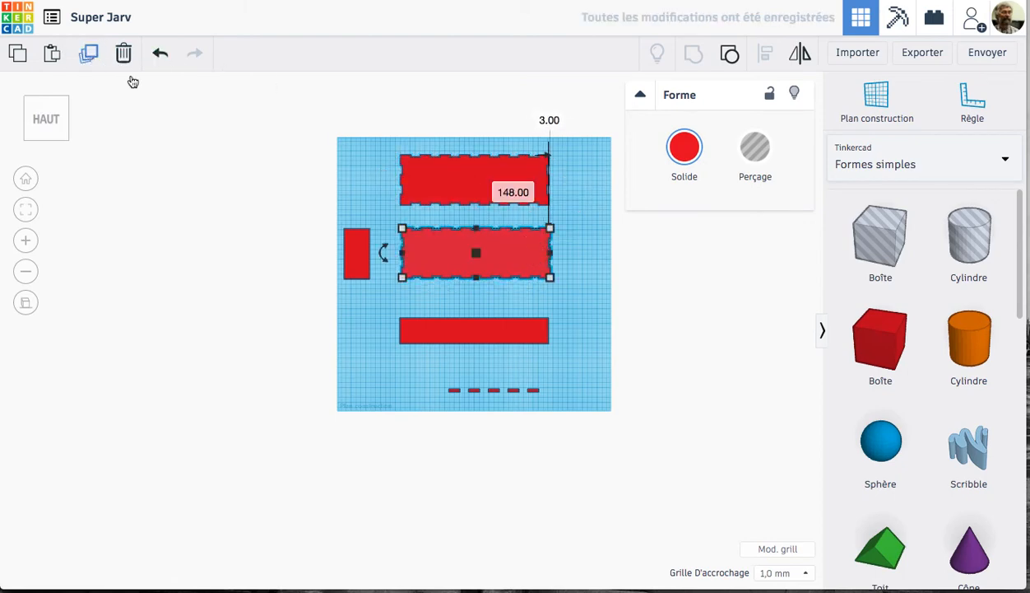
Duplicate the notched panel again and place this copy between the first copy and the 300 by 50 mm slab, moving the slab forward for clearance.
key("ctrl+d")
left_click_drag(515, 340, 529, 322)
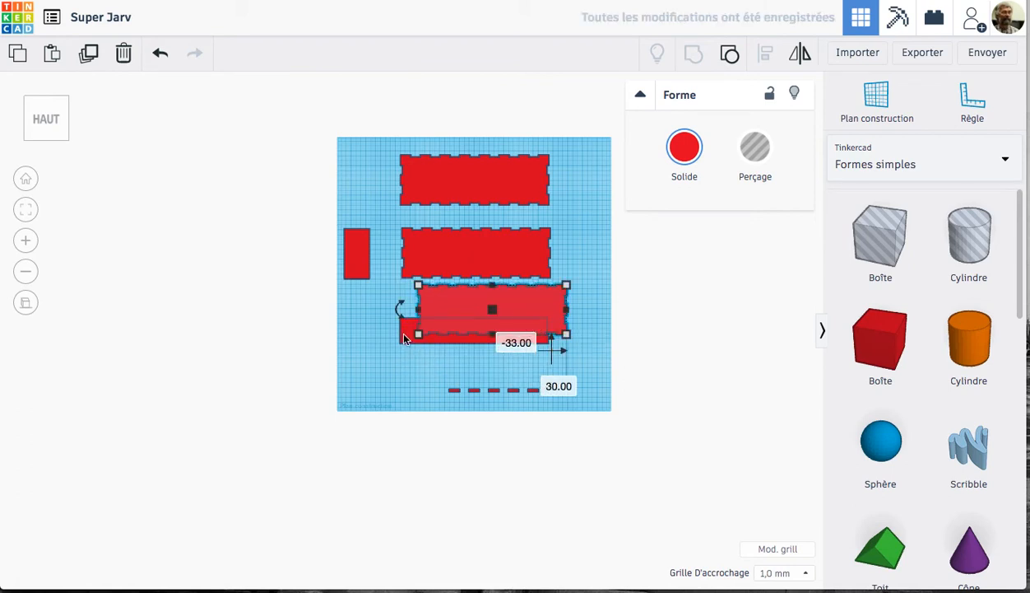
left_click_drag(403, 339, 397, 373)
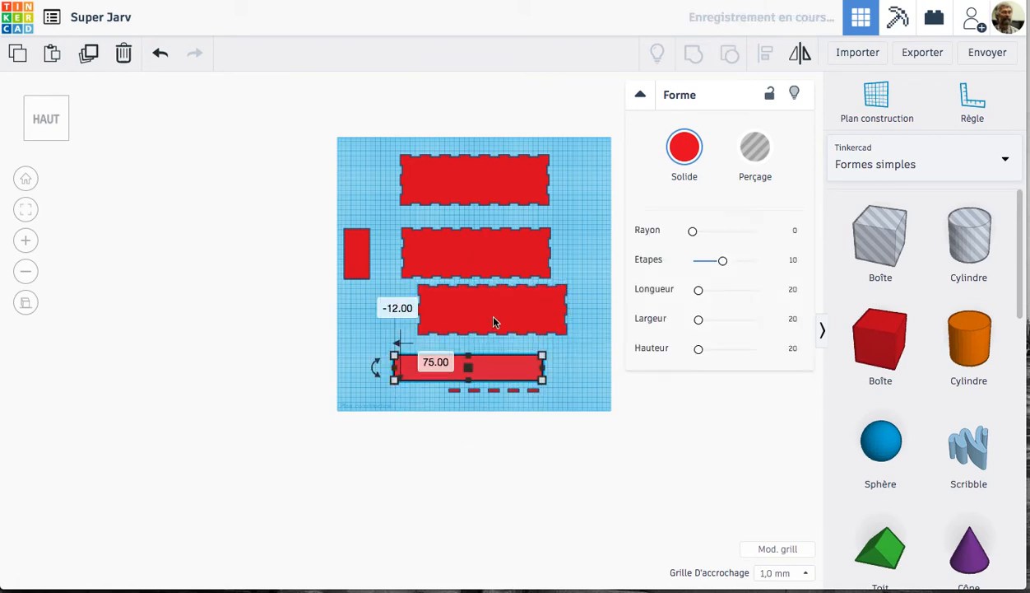
left_click_drag(493, 321, 472, 330)
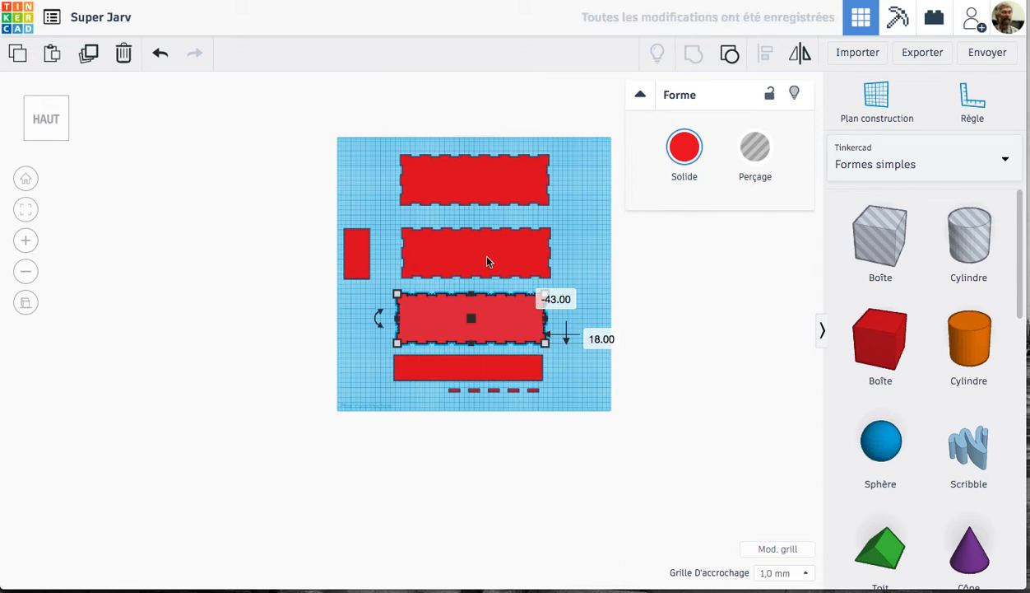
Turn the two notched panel copies into holes.
left_click(487, 261)
left_click(511, 314, "shift")
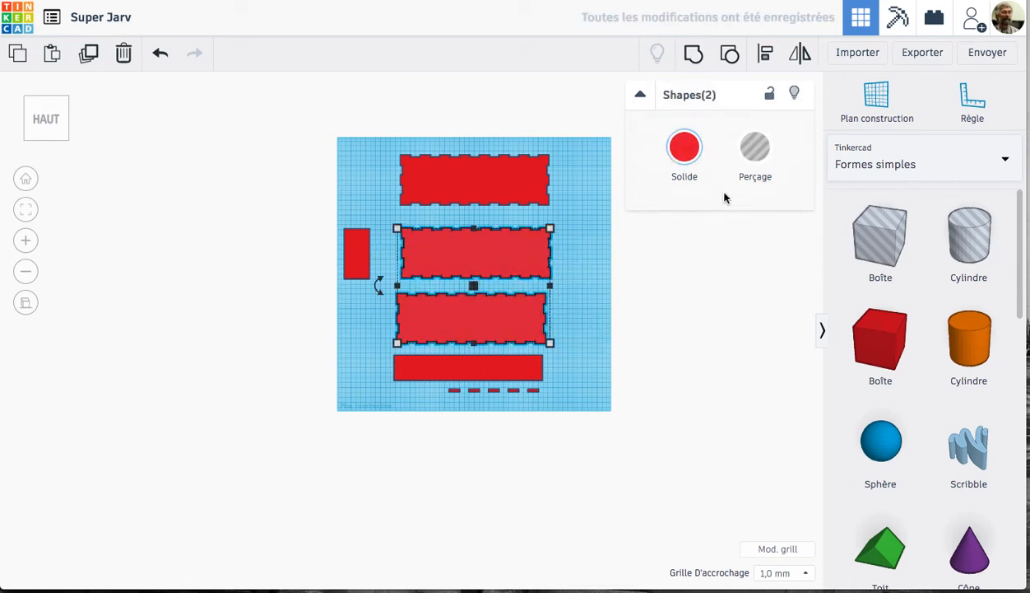
left_click(754, 150)
left_click(381, 251)
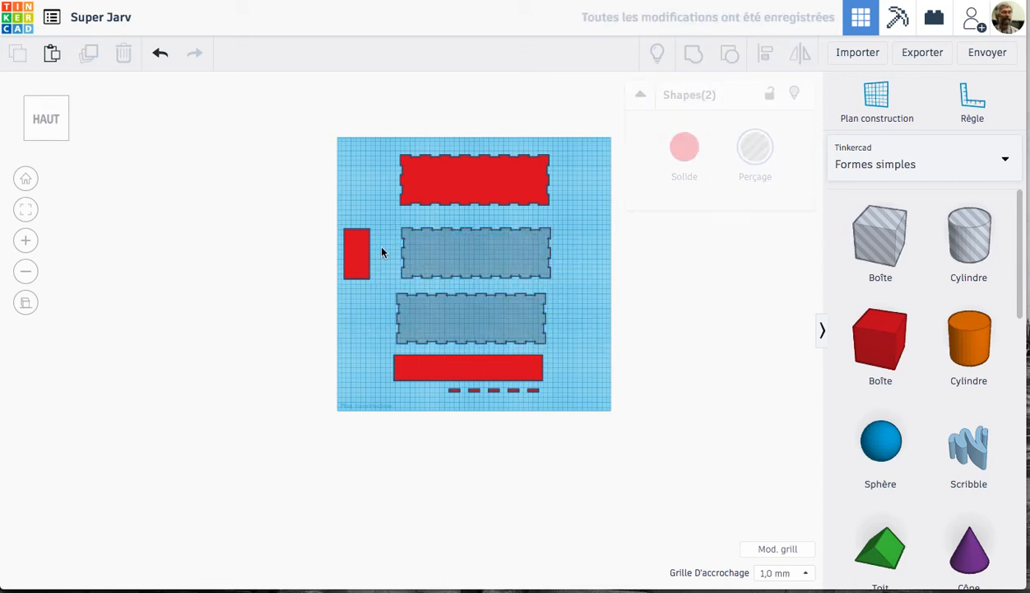
Move the 50 by 100 mm slab onto the rear hole's left end and the 300 by 50 mm slab onto the front hole's front edge.
left_click_drag(358, 256, 393, 258)
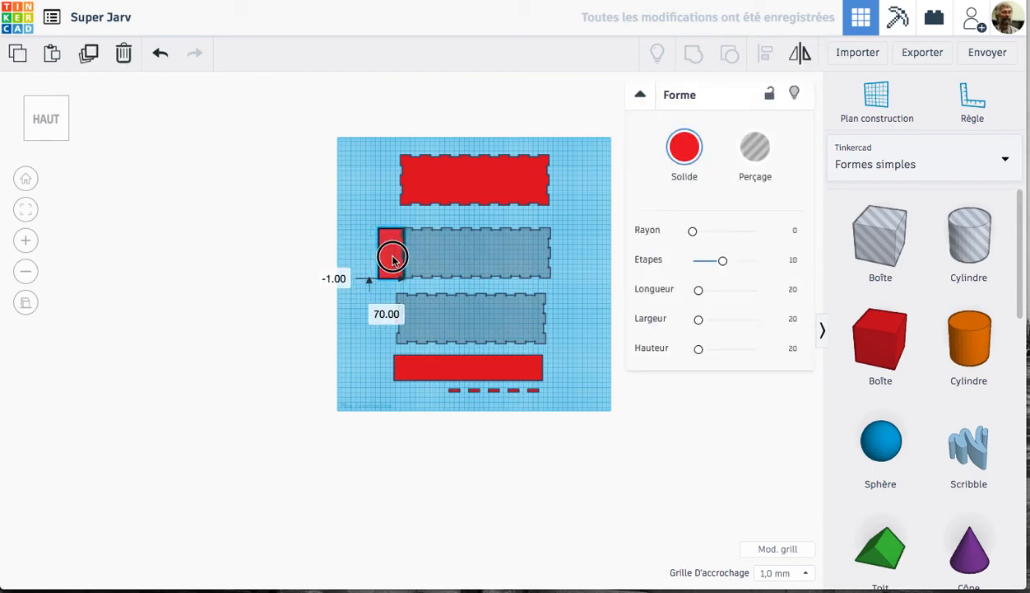
left_click_drag(467, 367, 469, 352)
Shift the 50 by 100 mm slab and its overlapping notched hole together about 4 mm to the left.
left_click_drag(386, 214, 419, 293)
left_click(30, 213)
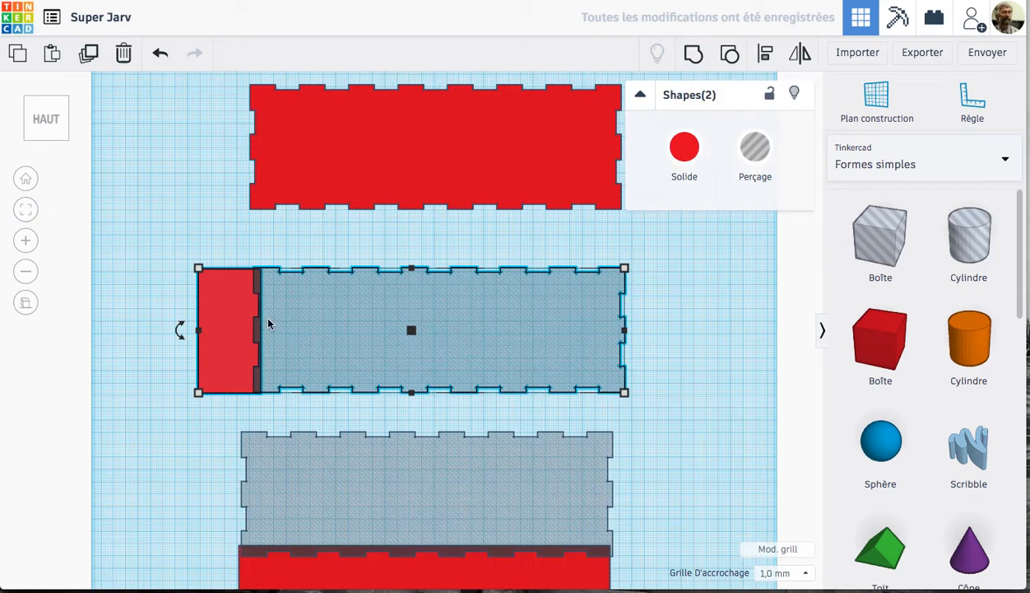
key("Left")
key("Left")
key("Left")
key("Left")
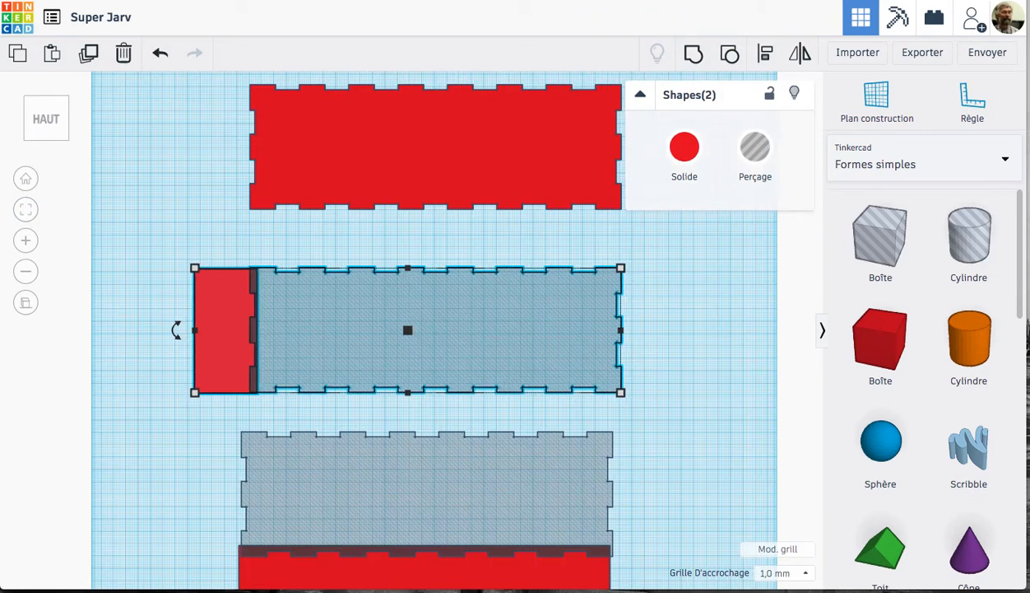
left_click(162, 319)
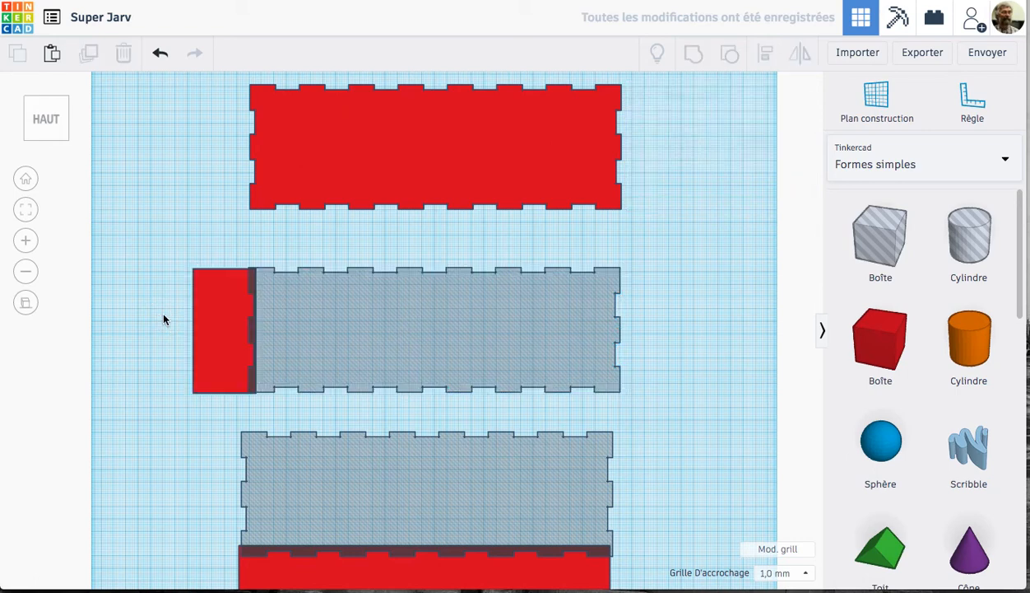
Nudge the 50 by 100 mm slab flush with the notched hole's long sides, overlapping only the teeth at the hole's left end.
left_click(222, 331)
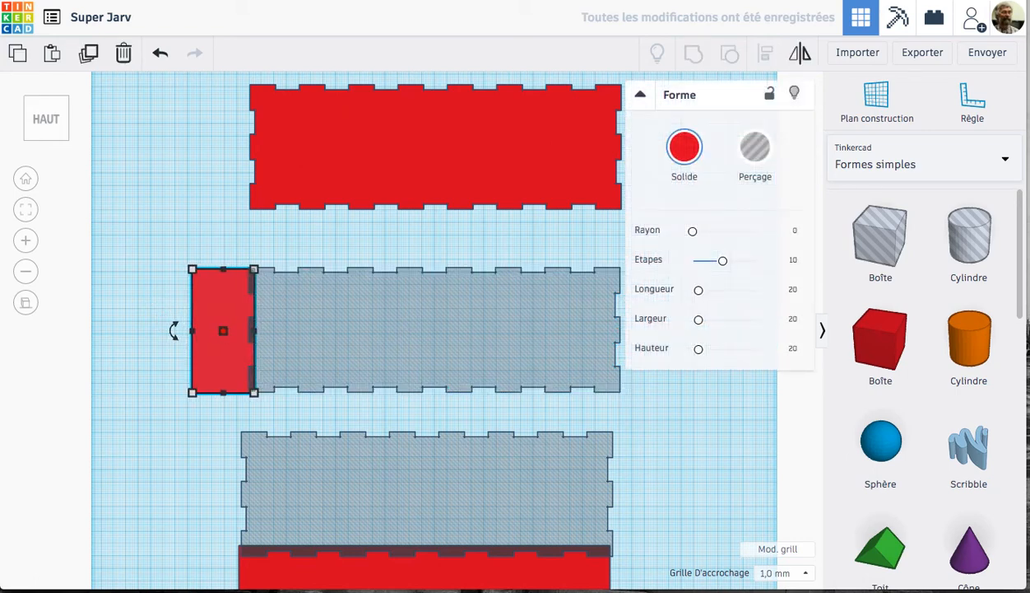
scroll(231, 333, "up", 5)
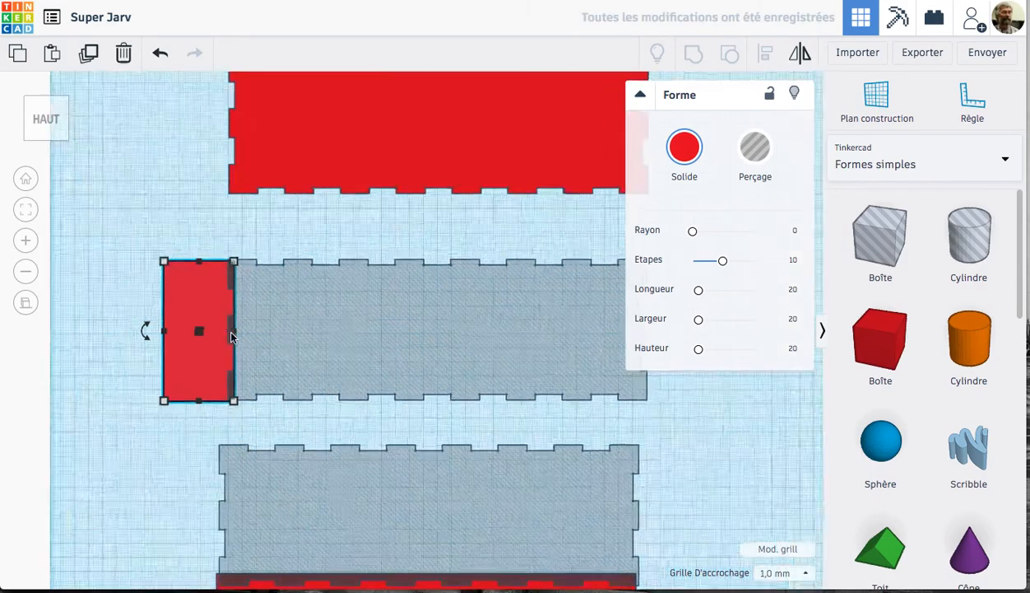
middle_click_drag(168, 151, 529, 157)
key("Up")
key("Up")
key("Up")
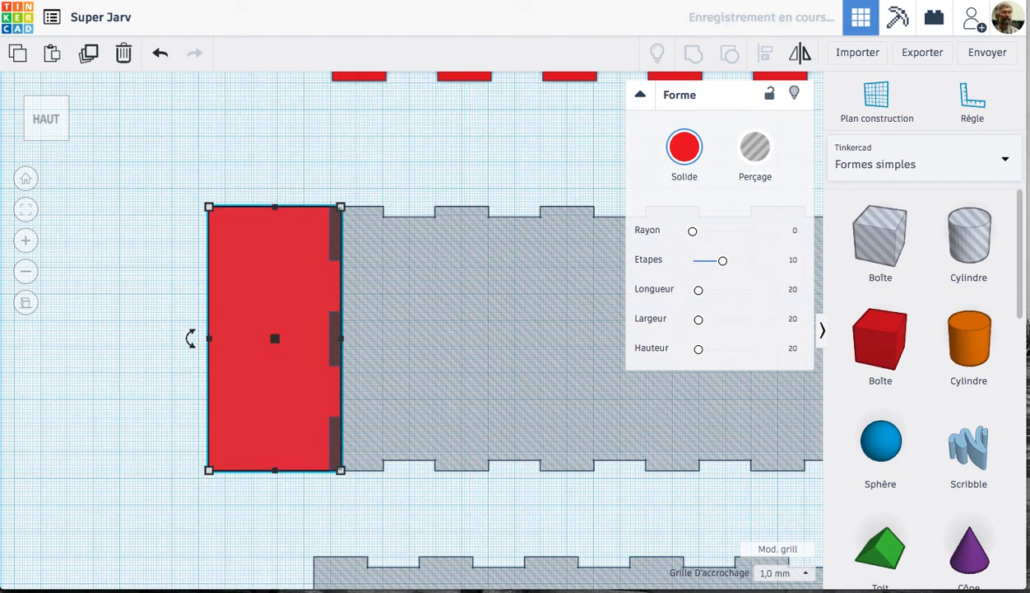
key("Right")
key("Right")
key("Left")
key("Left")
key("Left")
key("Left")
key("Right")
key("Right")
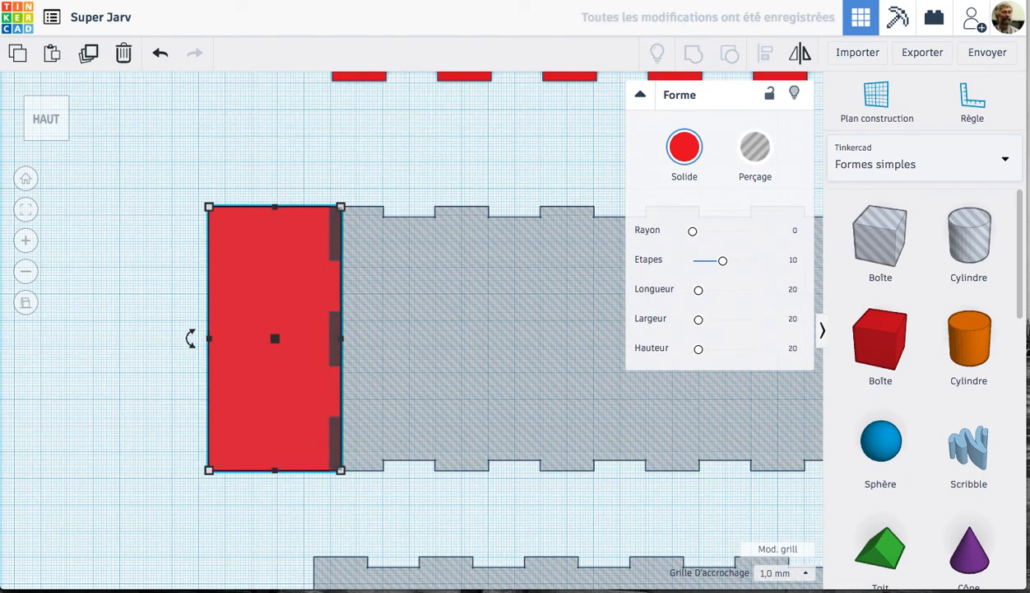
Nudge the front notched hole until its ends are flush with the 300 by 50 mm slab and only its teeth overlap the slab's rear edge.
scroll(106, 301, "down", 3)
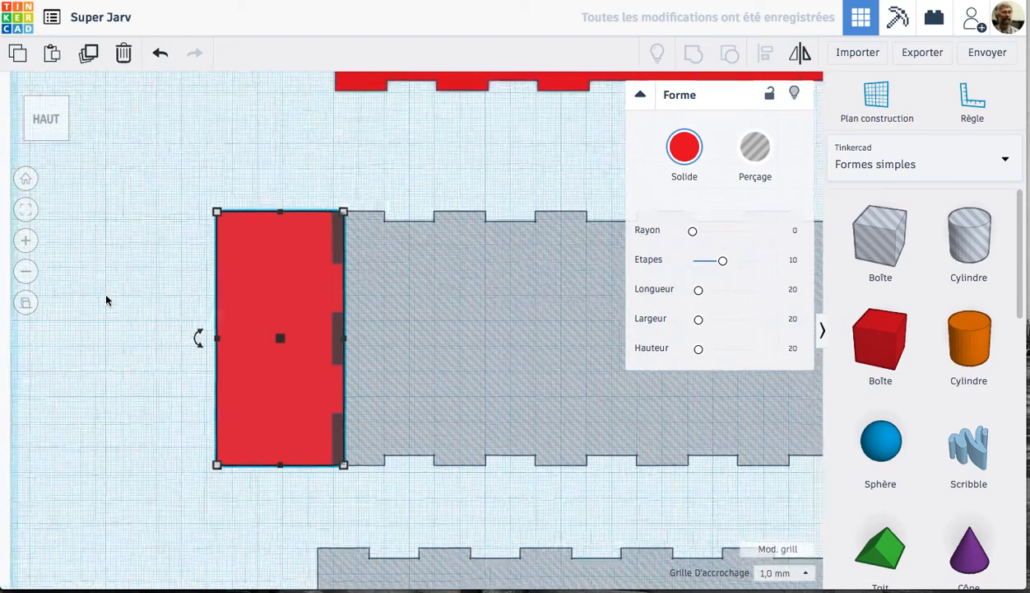
scroll(106, 301, "down", 5)
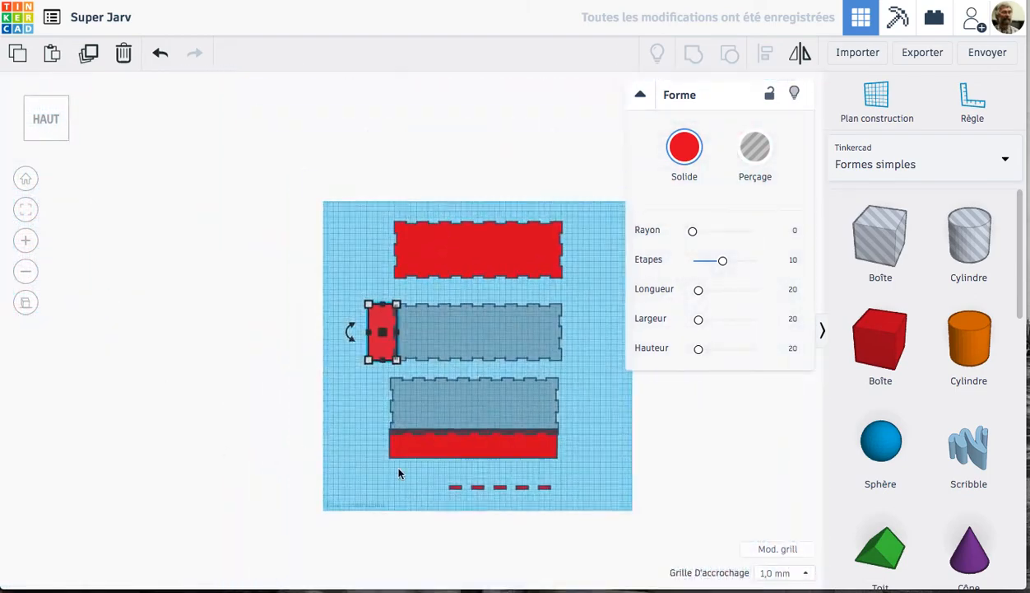
middle_click_drag(473, 420, 474, 257)
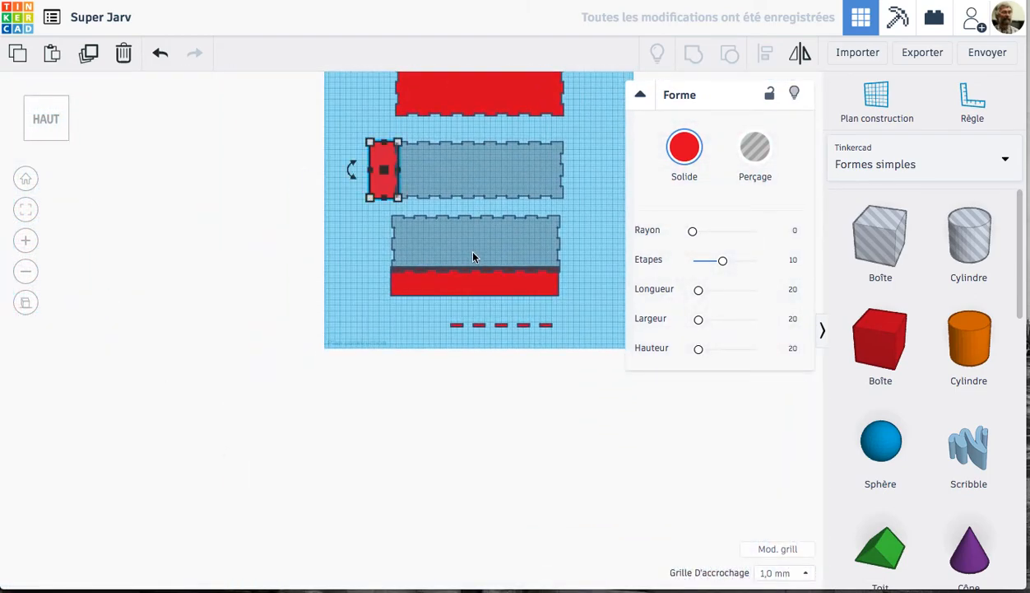
scroll(474, 257, "up", 2)
scroll(474, 257, "up", 3)
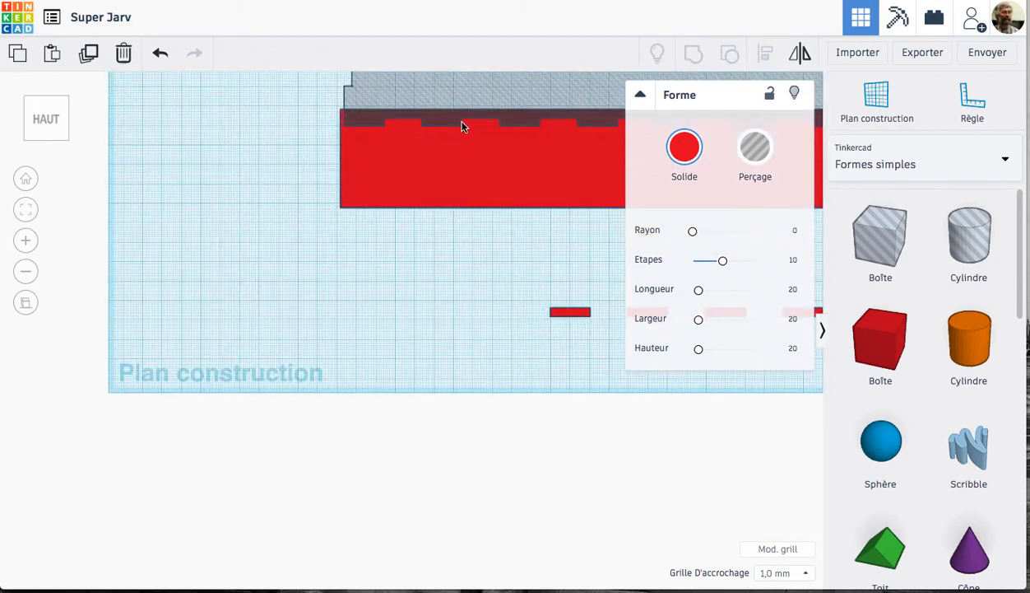
left_click(451, 89)
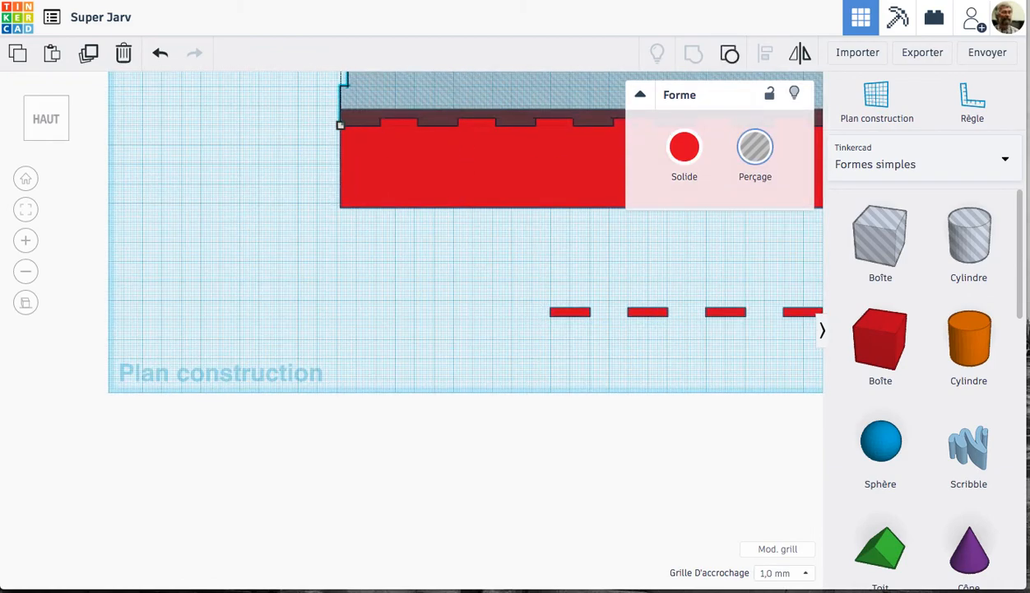
key("Up")
key("Up")
key("Up")
key("Up")
key("Up")
key("Up")
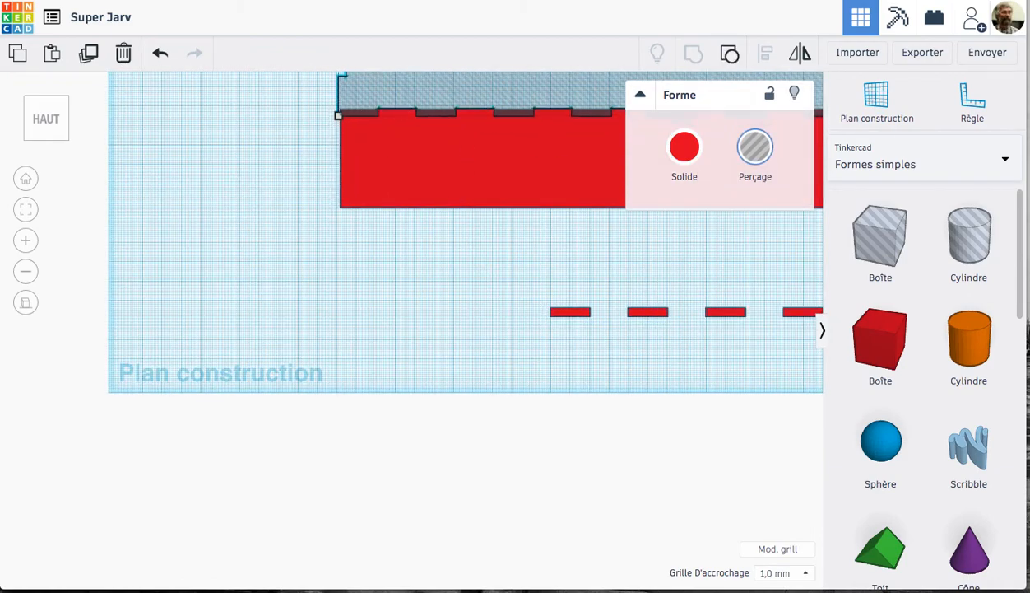
key("Down")
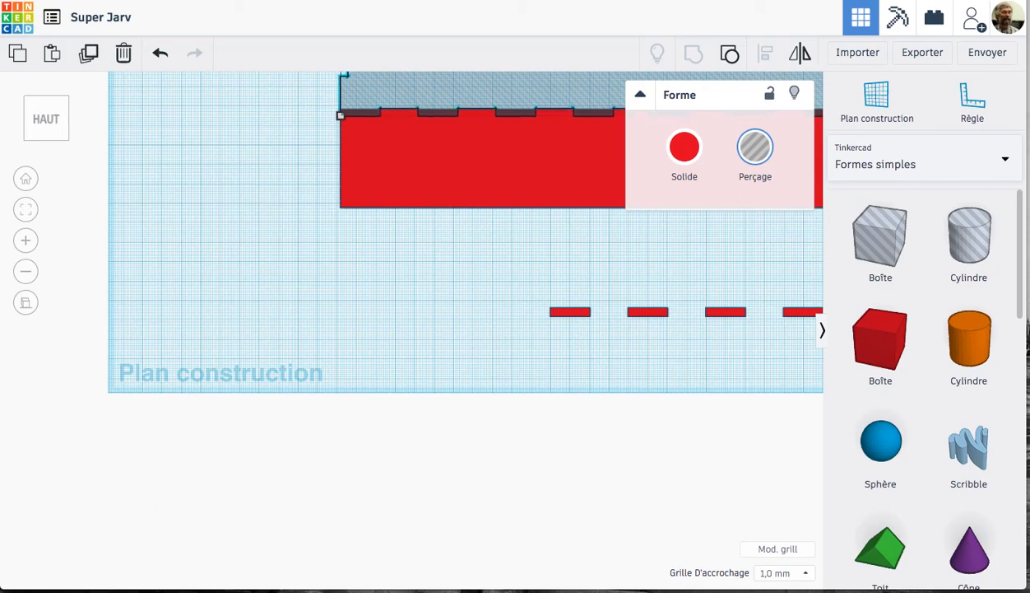
middle_click_drag(499, 243, 480, 414)
scroll(453, 348, "up", 5)
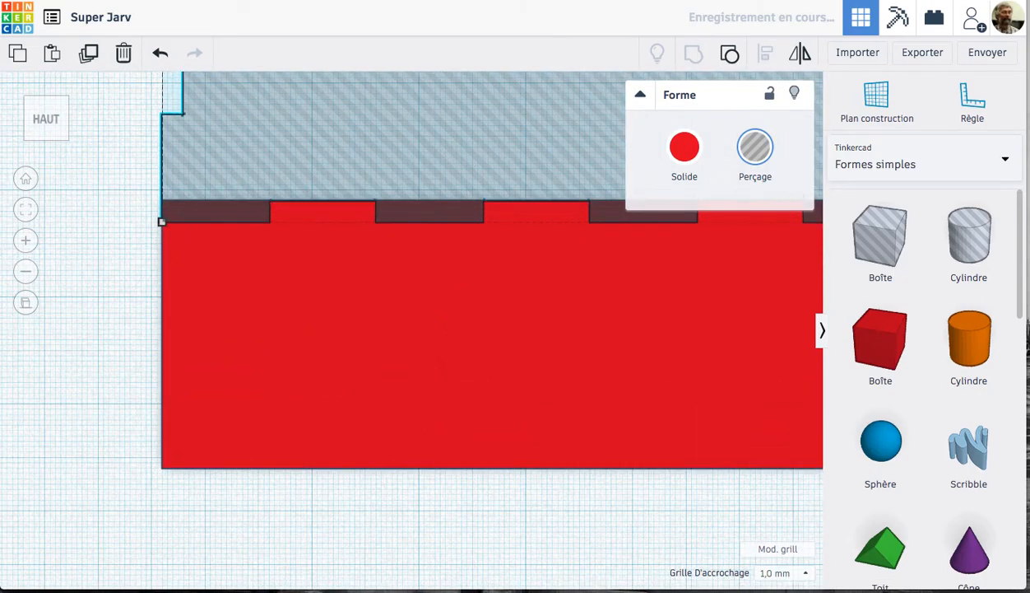
scroll(436, 344, "down", 5)
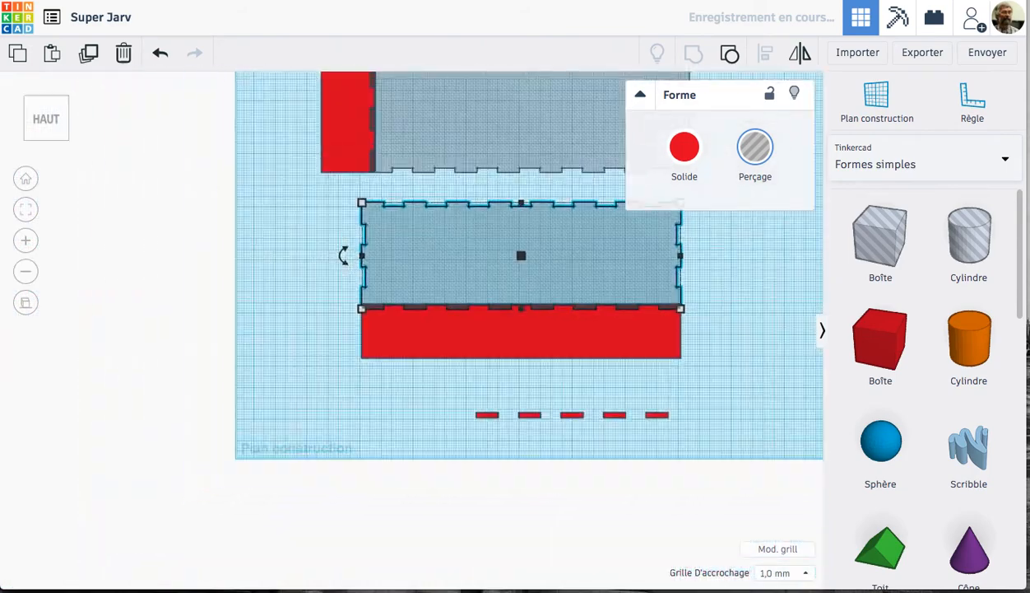
Group the 300 by 50 mm slab with its overlapping notched hole to cut matching notches into the slab's rear edge.
scroll(413, 336, "up", 2)
left_click_drag(310, 262, 794, 333)
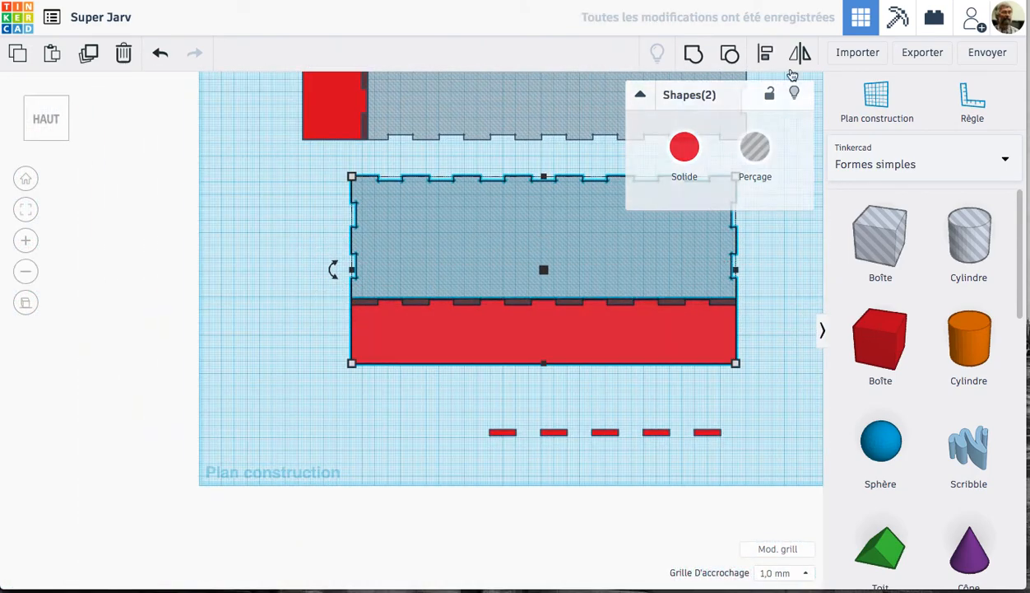
left_click(693, 57)
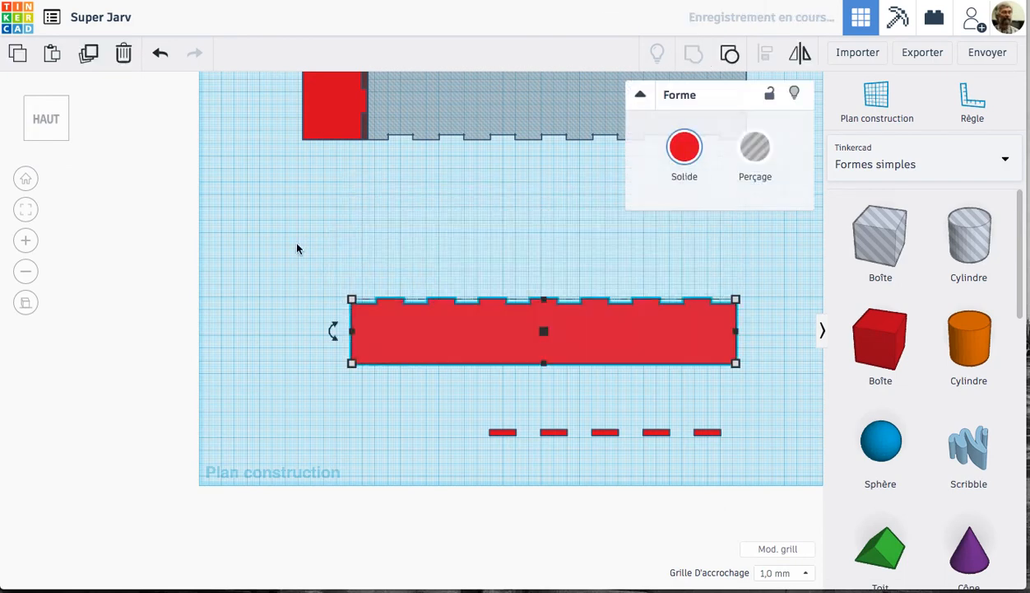
Group the 50 by 100 mm slab with the notched hole overlapping its right edge to cut that edge's notches.
left_click_drag(401, 201, 322, 111)
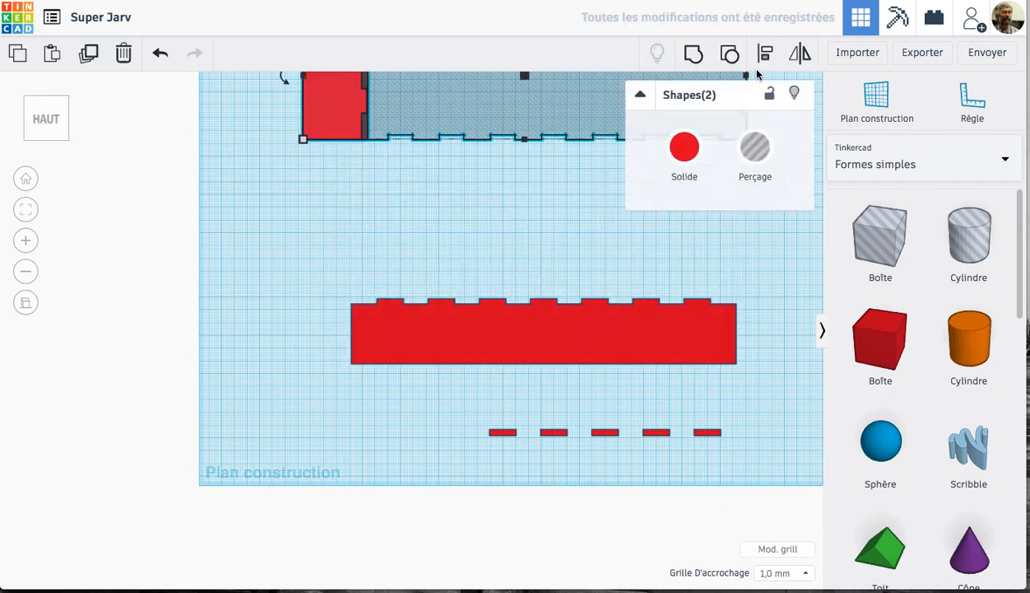
scroll(432, 226, "down", 10)
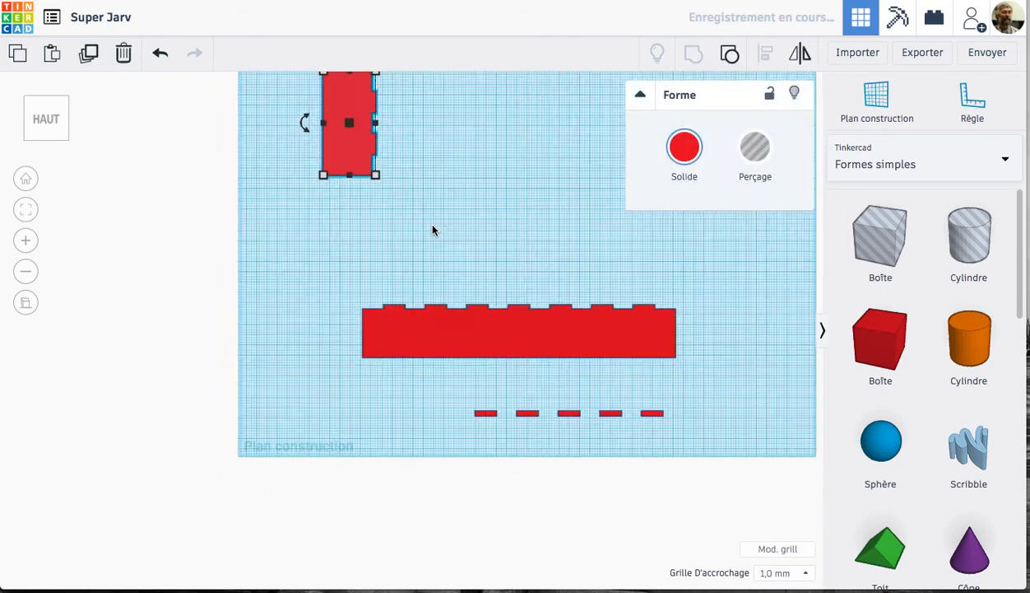
scroll(433, 230, "up", 5)
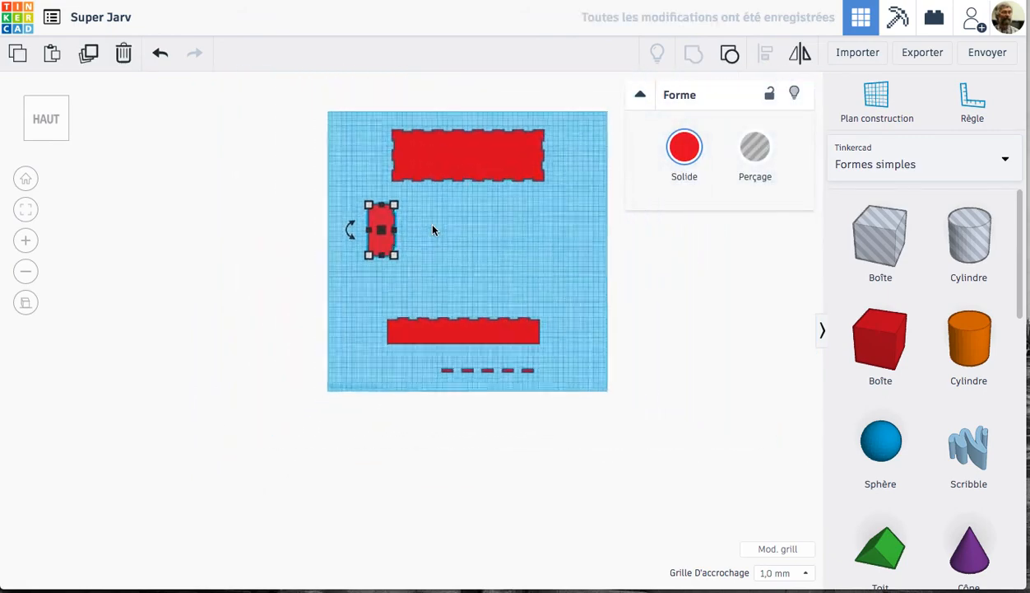
Lay the notched 300 by 100 mm panel beside the small end panel and the 300 by 50 mm panel just in front, with edges aligned.
left_click_drag(461, 100, 494, 213)
left_click_drag(452, 344, 487, 274)
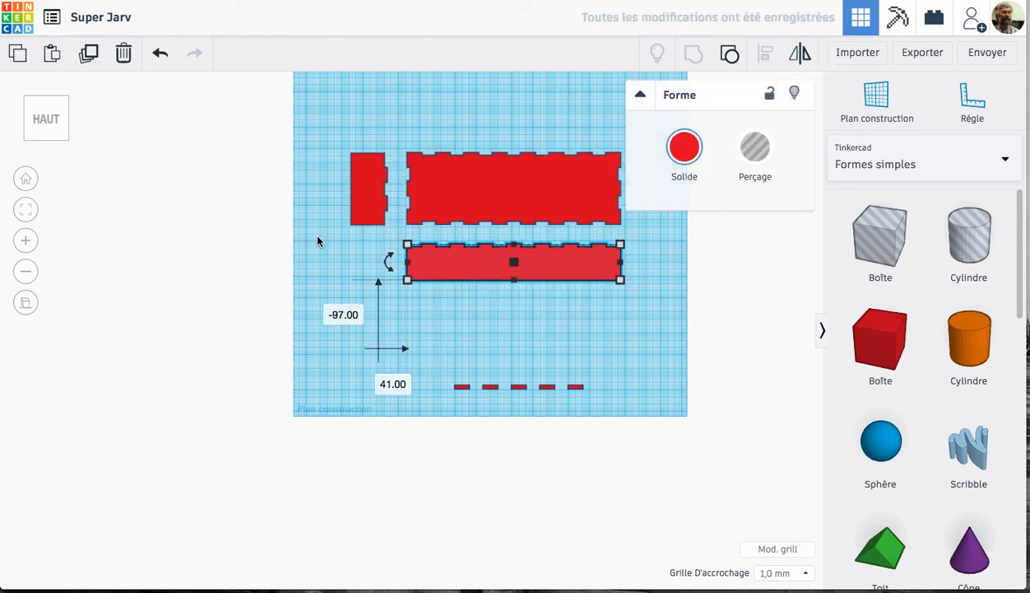
left_click(356, 289)
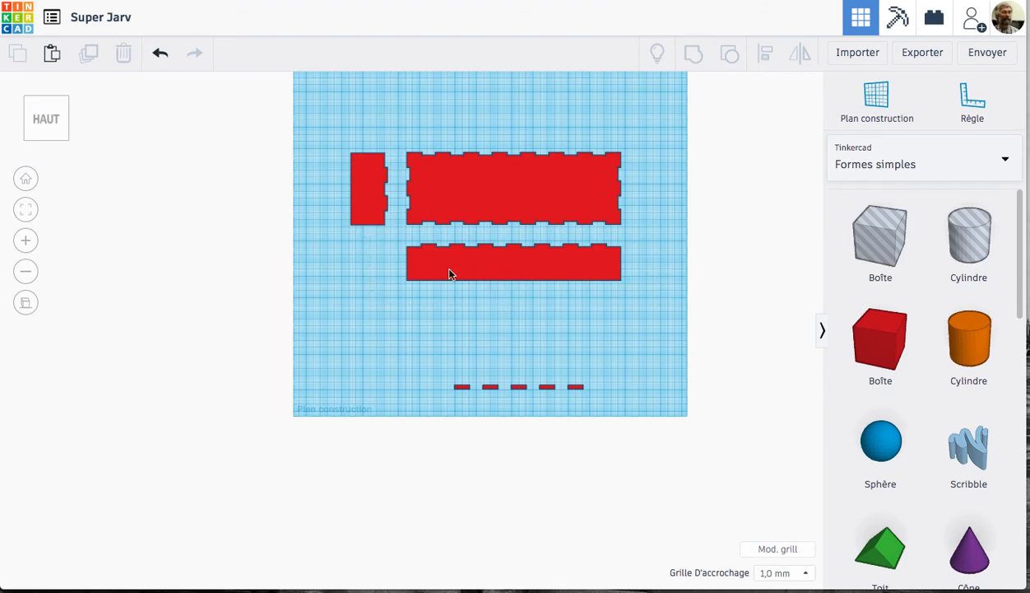
middle_click_drag(522, 319, 464, 387)
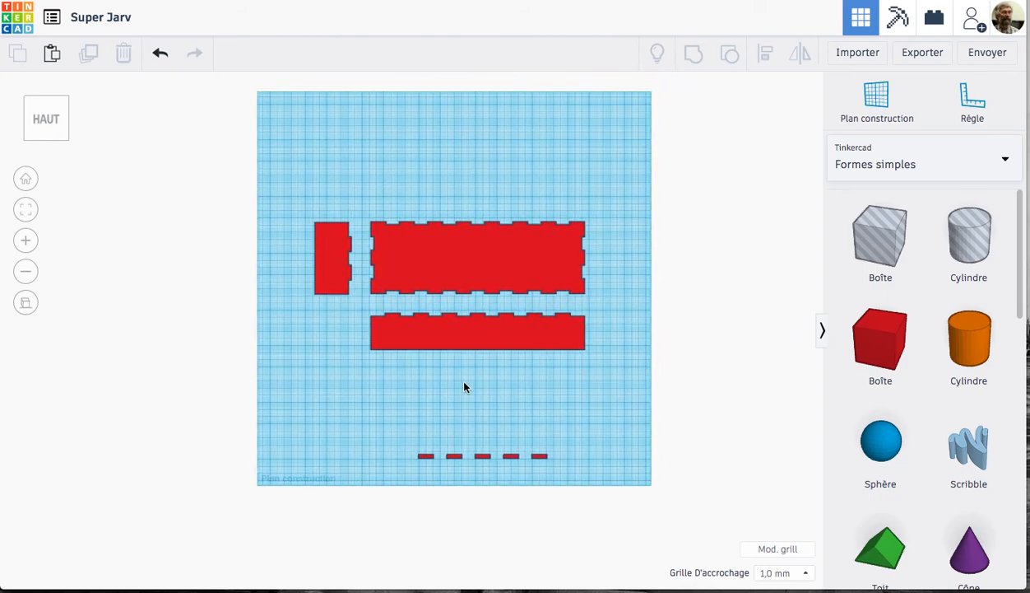
scroll(475, 305, "up", 4)
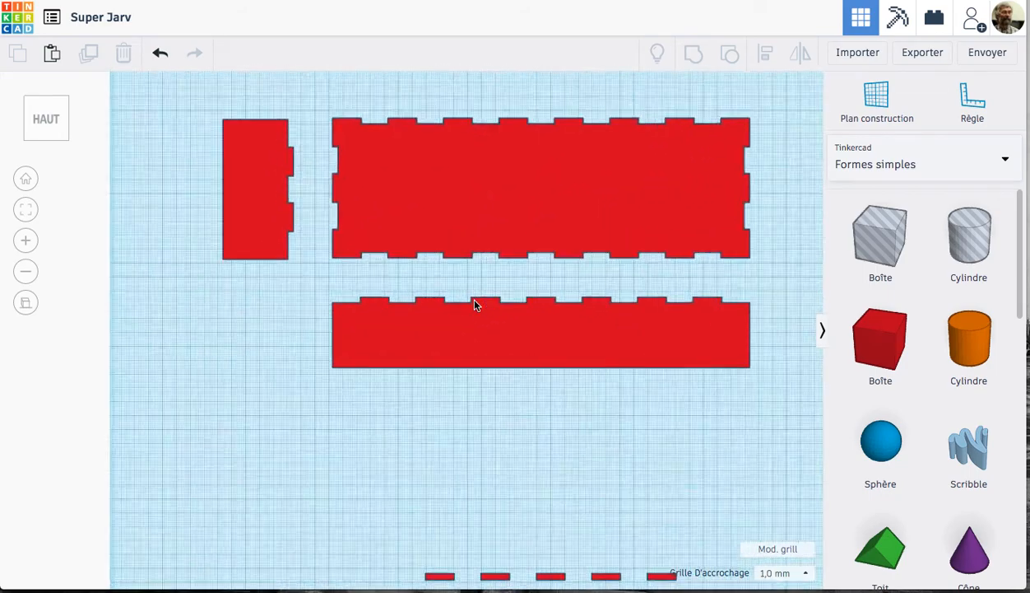
scroll(475, 305, "down", 1)
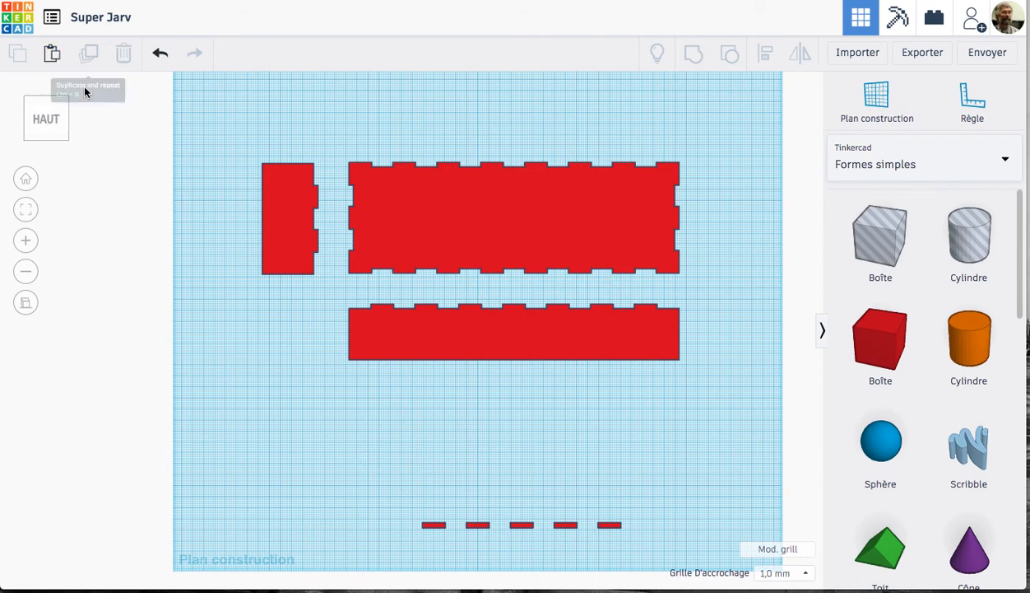
Move the leftmost small block of the front row 70 mm to the left and 78 mm toward the rear.
left_click(480, 527)
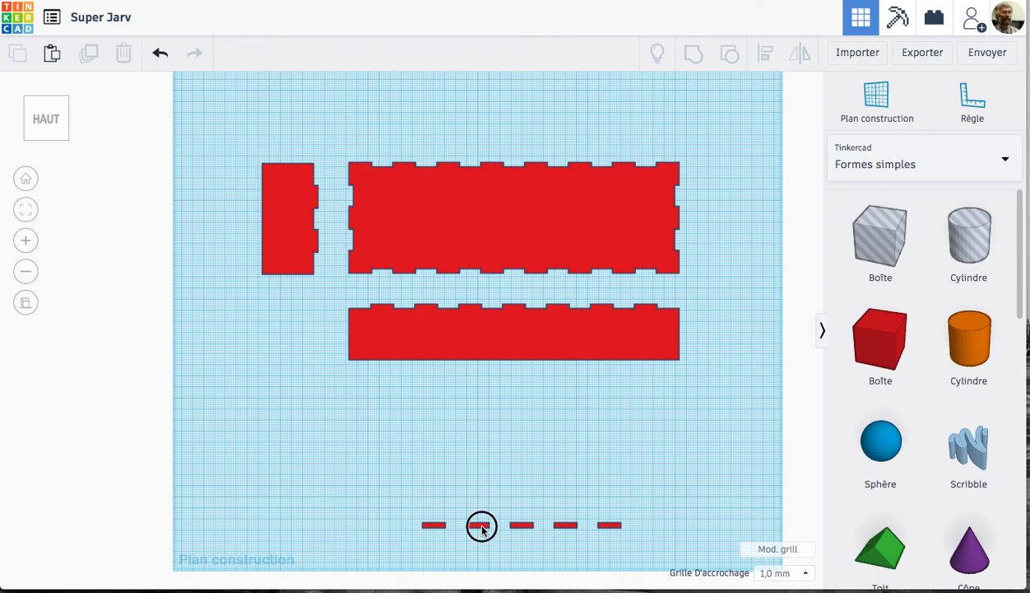
left_click(428, 526)
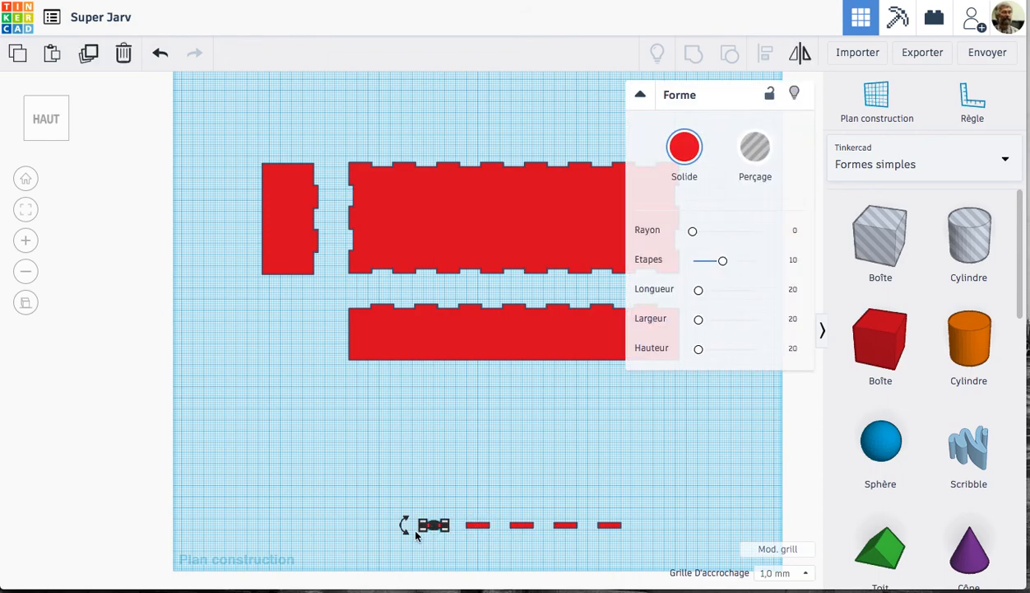
scroll(415, 535, "up", 5)
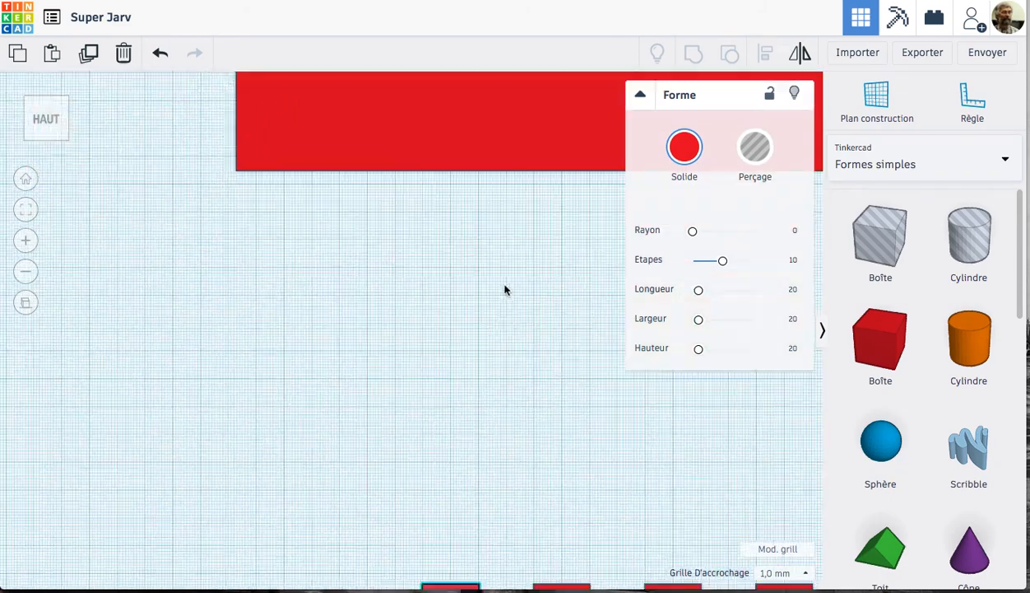
left_click_drag(442, 515, 247, 298)
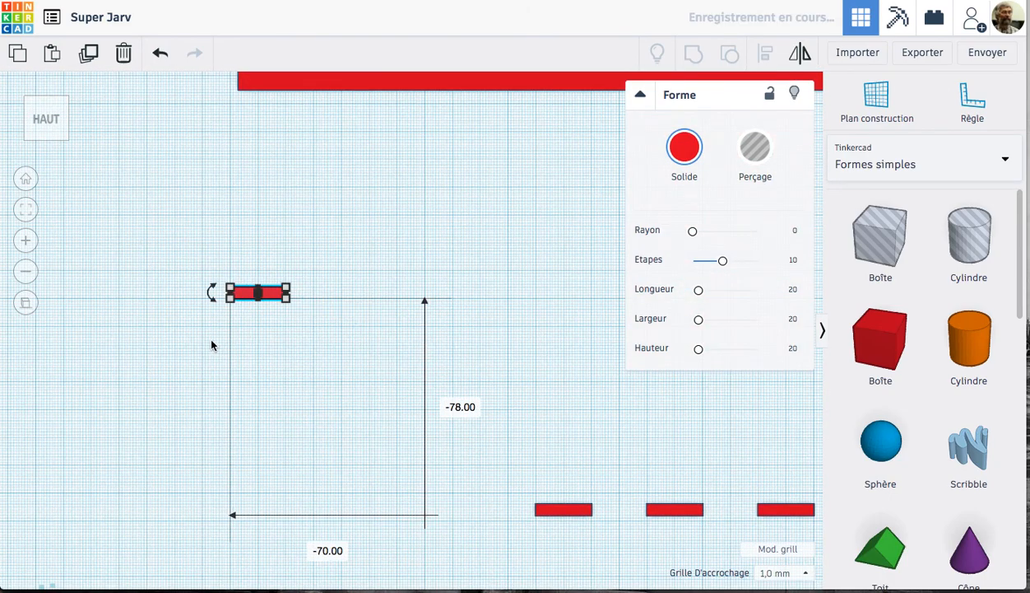
left_click(279, 351)
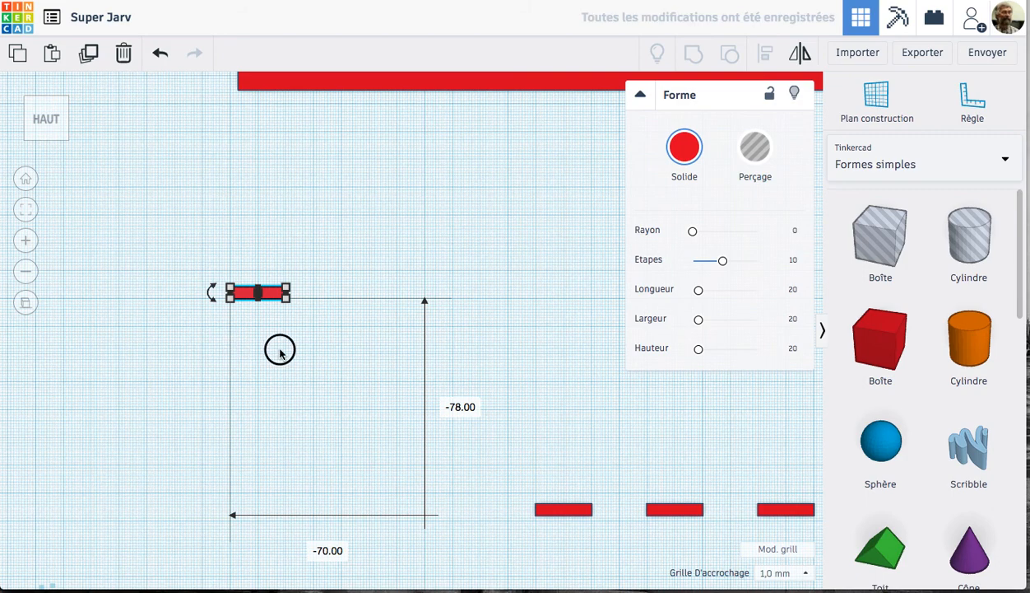
Duplicate the moved block to the right at a 40 mm spacing, repeating the copy to form a row of five.
left_click(247, 294)
left_click(143, 140)
left_click(261, 294)
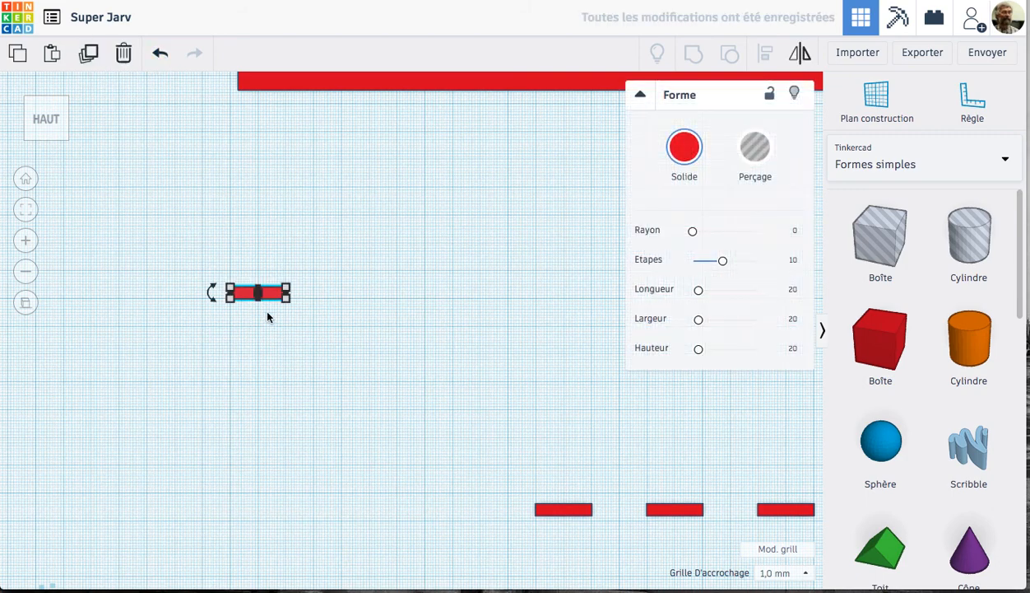
left_click_drag(272, 296, 381, 298)
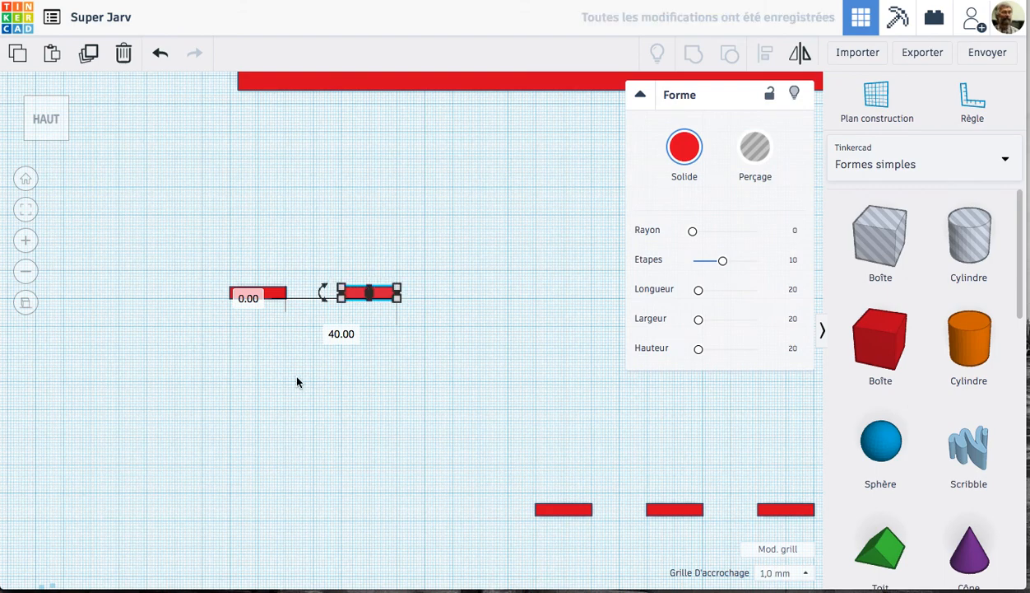
left_click(87, 54)
left_click(87, 55)
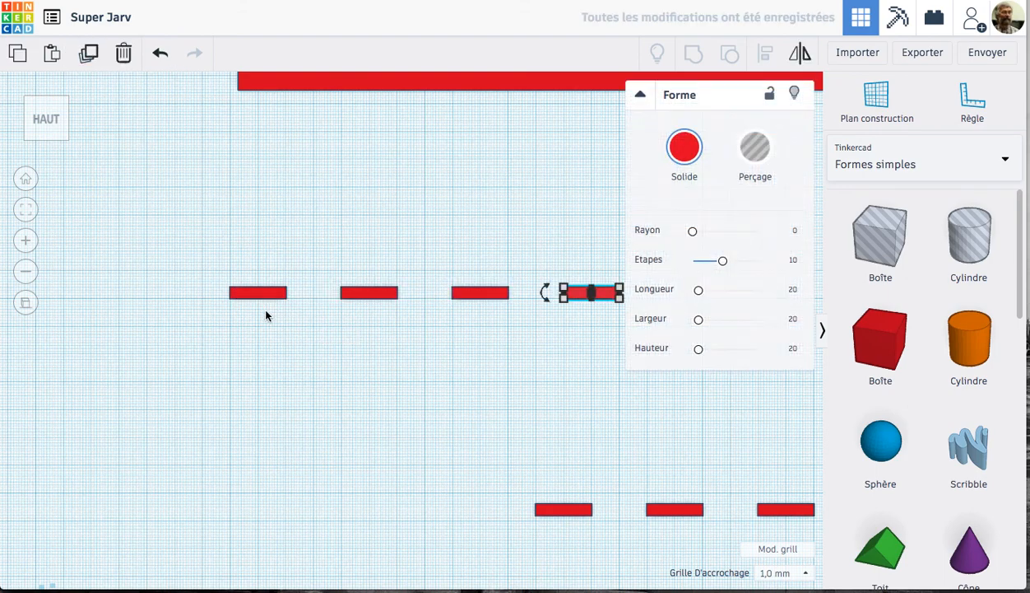
left_click(87, 54)
scroll(445, 399, "down", 5)
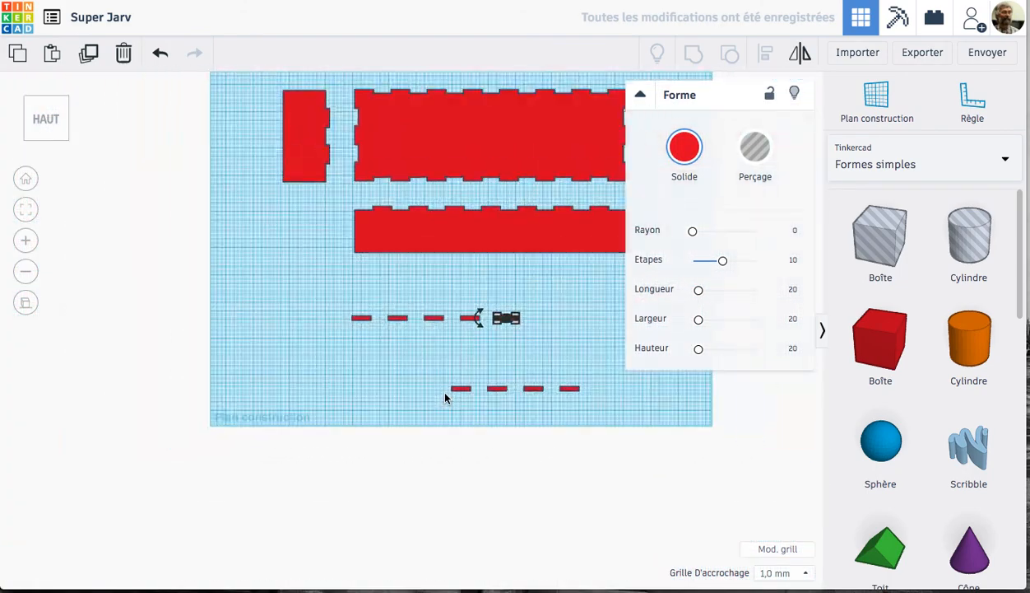
Switch to the Daring Stantia-Krunk design and examine the interlocking corner between the yellow end panel and the green side panel.
scroll(444, 399, "up", 3)
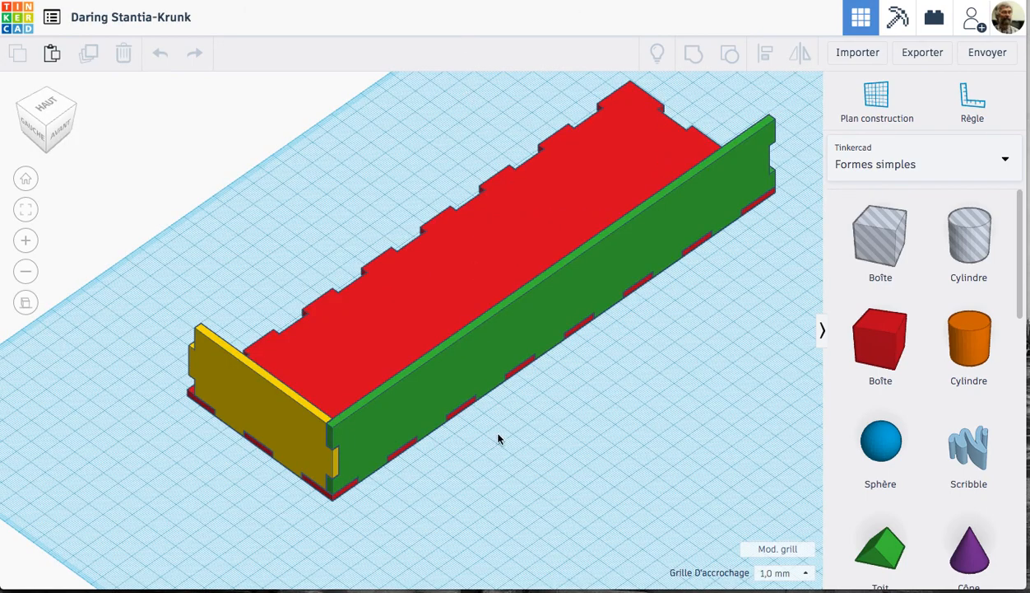
scroll(504, 385, "up", 3)
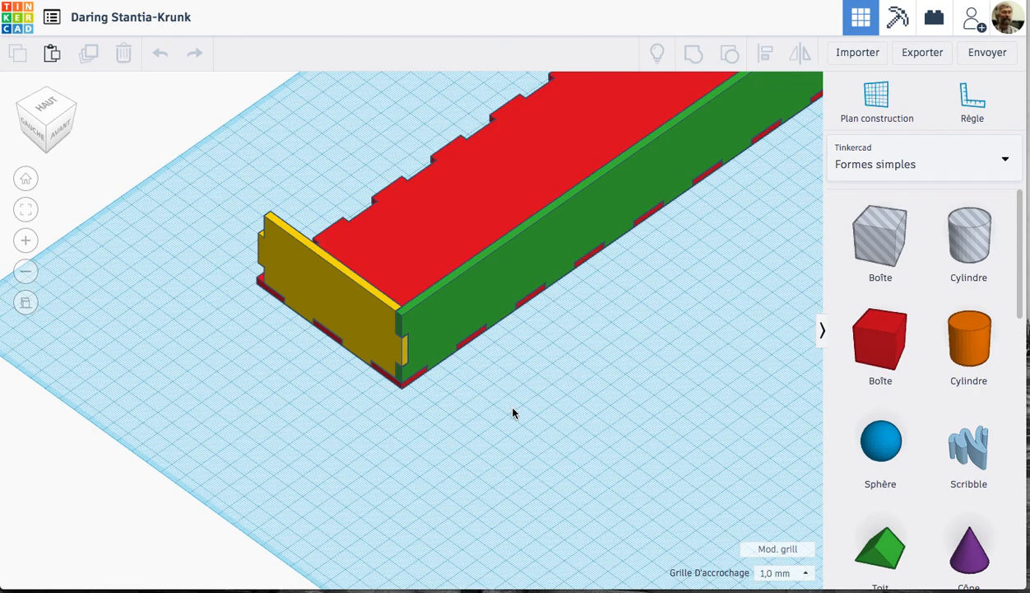
right_click_drag(512, 413, 436, 387)
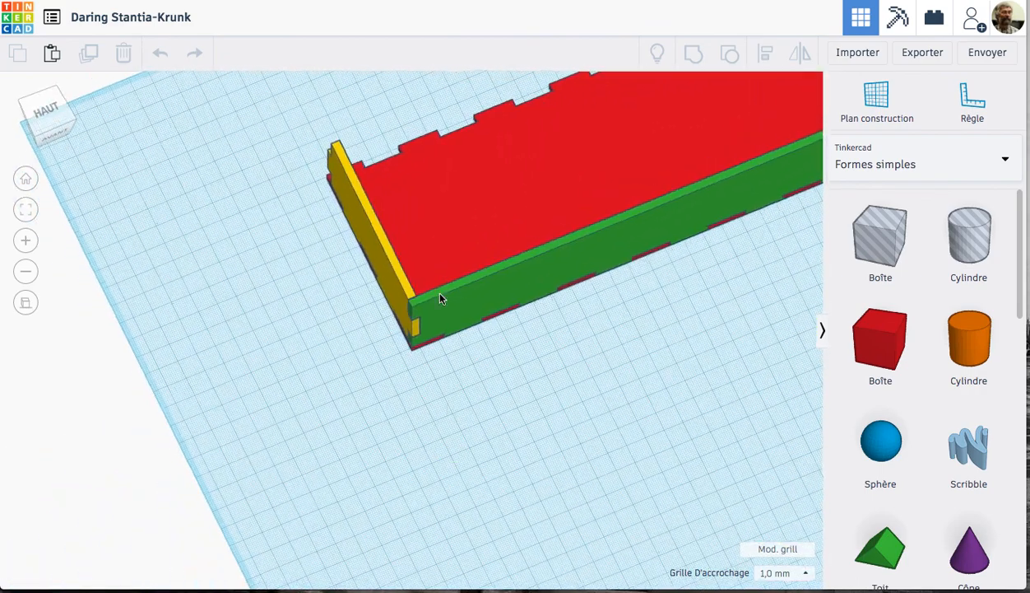